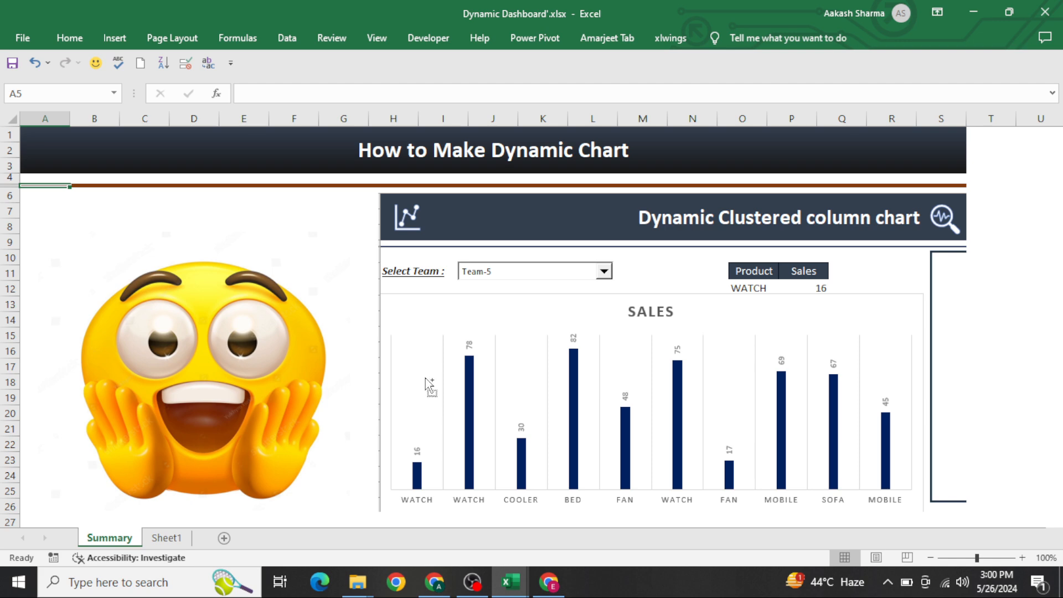
Step: Examine the team tables on Sheet1 and the CHOOSE formula that feeds the chart data
key(ctrl+Page_Down)
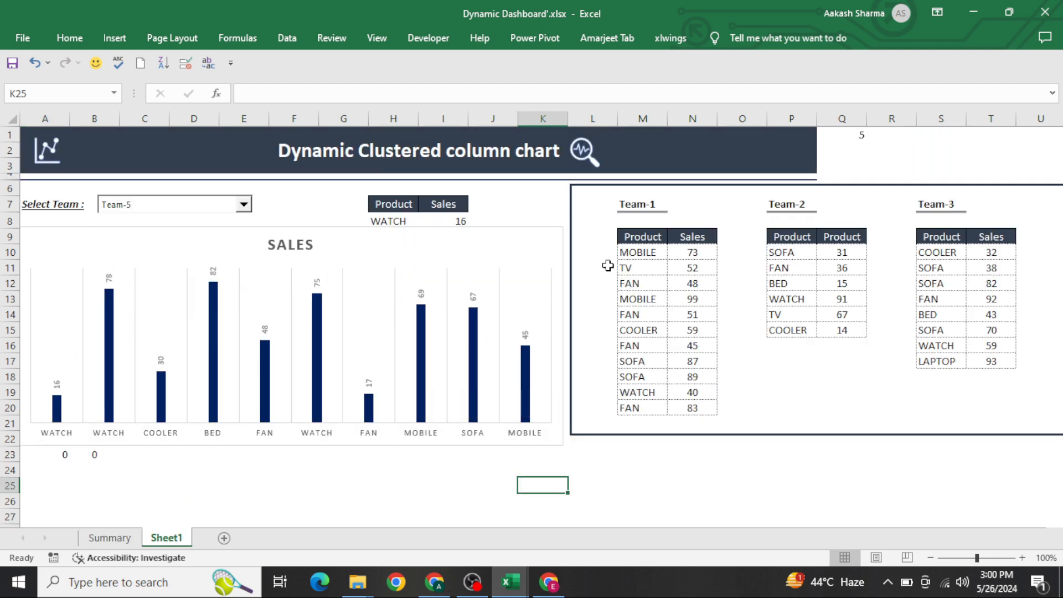
click(654, 253)
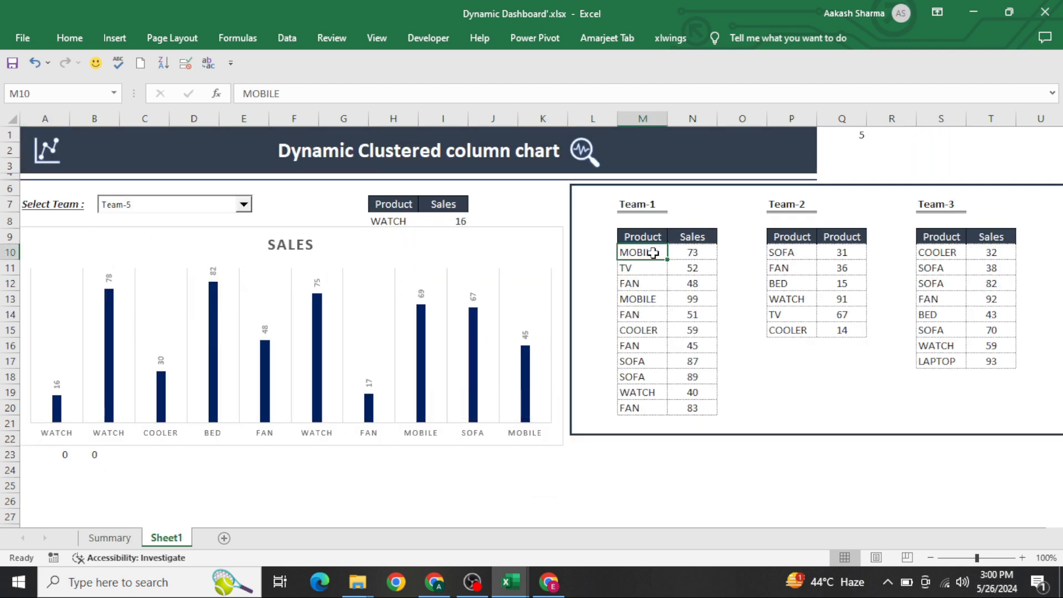
key(shift+Right)
key(shift+Right)
key(shift+Right)
key(shift+Right)
key(shift+Right)
key(shift+Right)
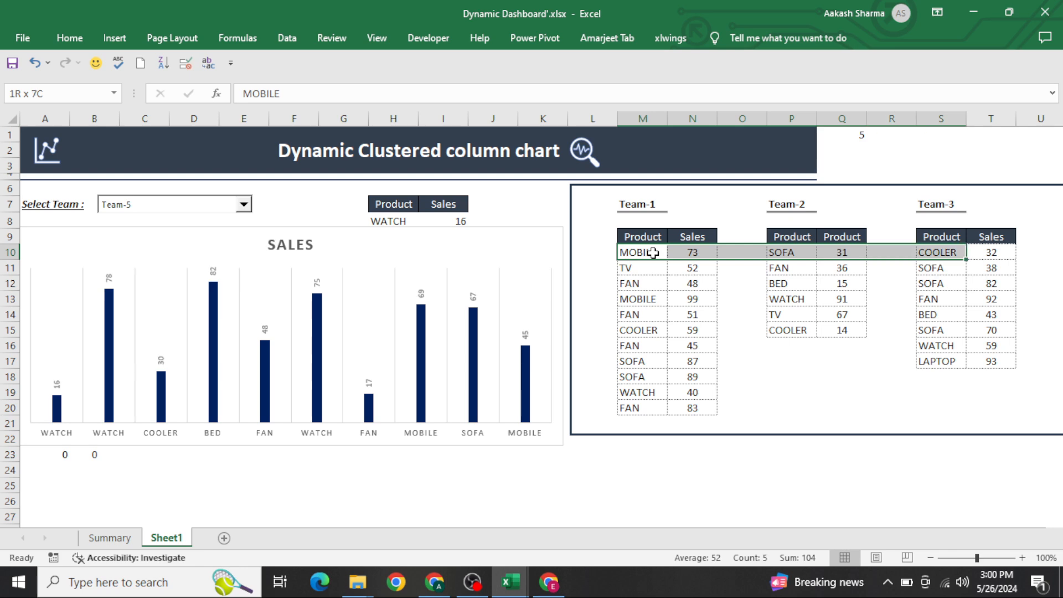
key(shift+Right)
key(shift+Right)
key(shift+Right)
key(shift+Right)
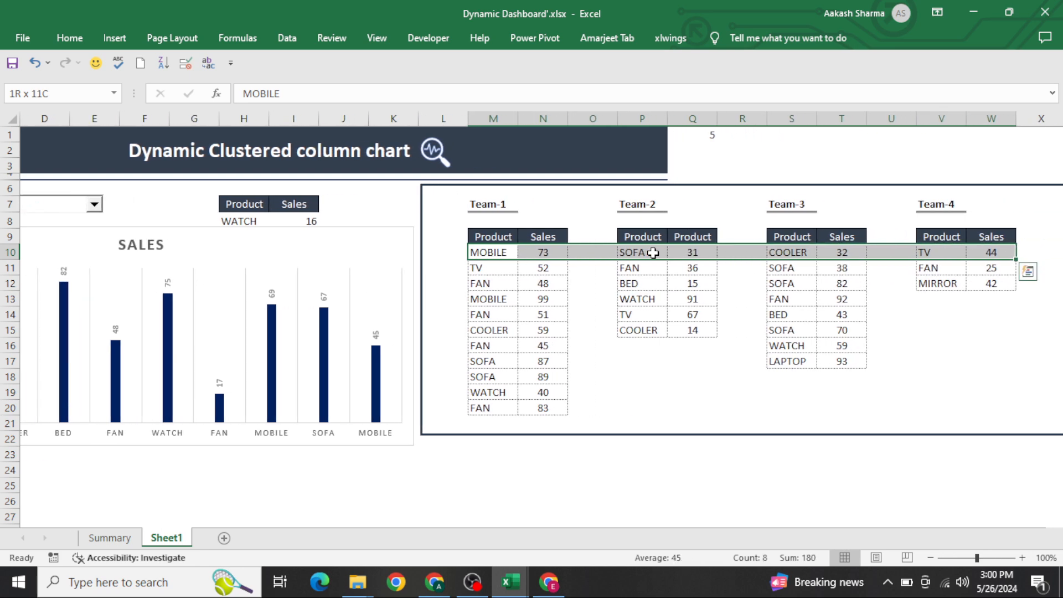
key(shift+Right)
key(shift+Right)
key(shift+Right)
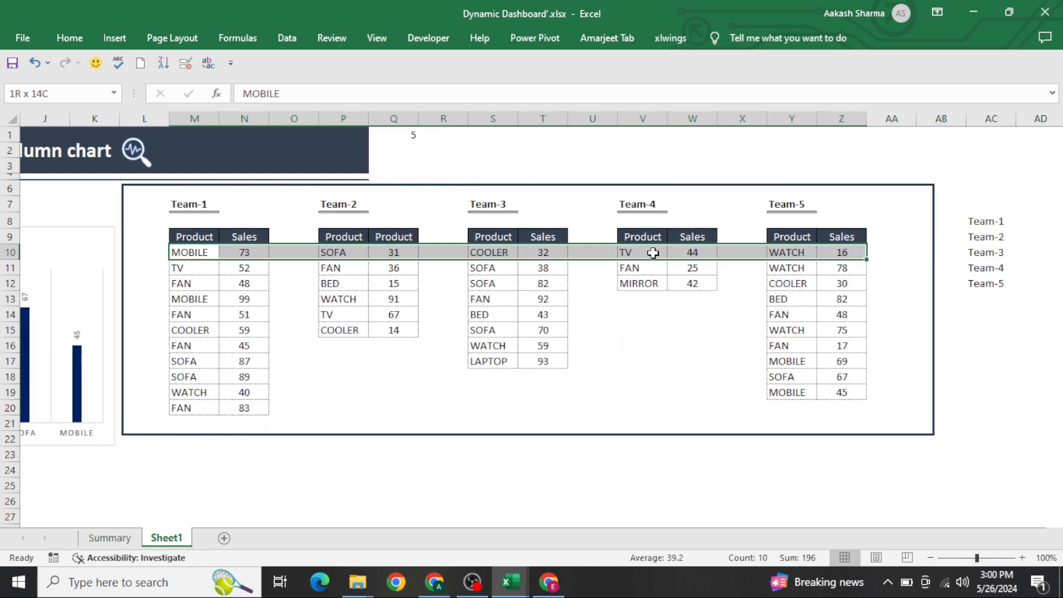
key(Home)
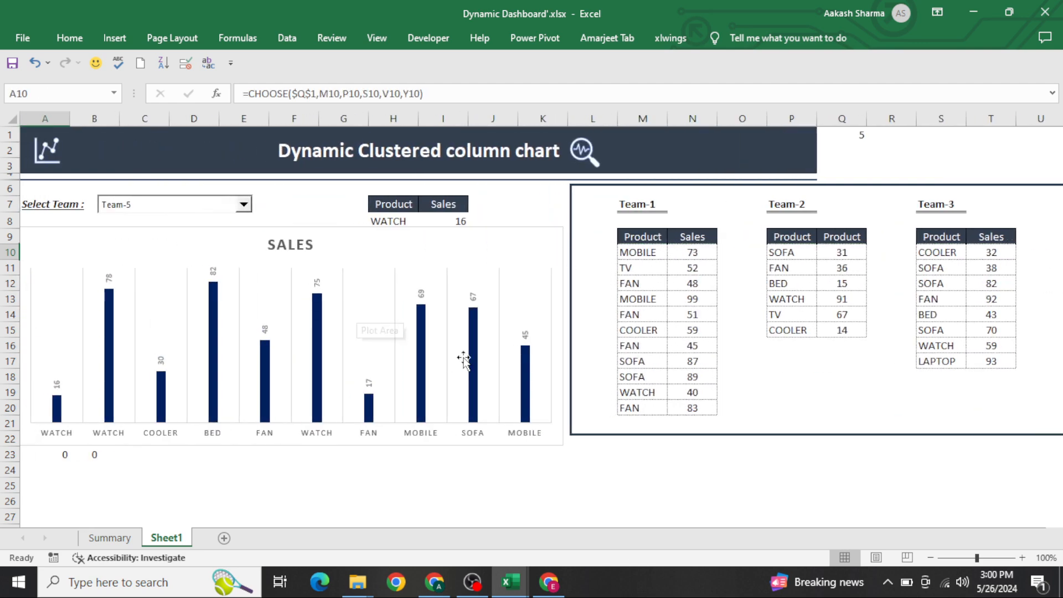
Step: Browse through the Team-1 to Team-5 product and sales tables to review their extents
click(616, 282)
key(ctrl+Right)
key(ctrl+Right)
key(ctrl+Right)
key(ctrl+Right)
key(ctrl+Right)
key(ctrl+Right)
key(ctrl+Right)
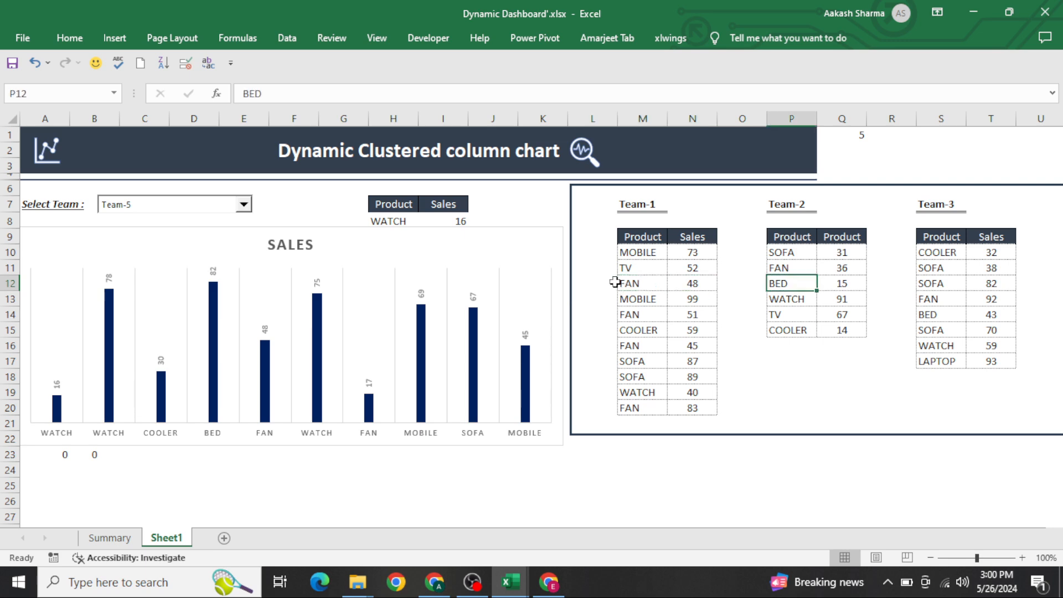
key(ctrl+Right)
key(Up)
key(Up)
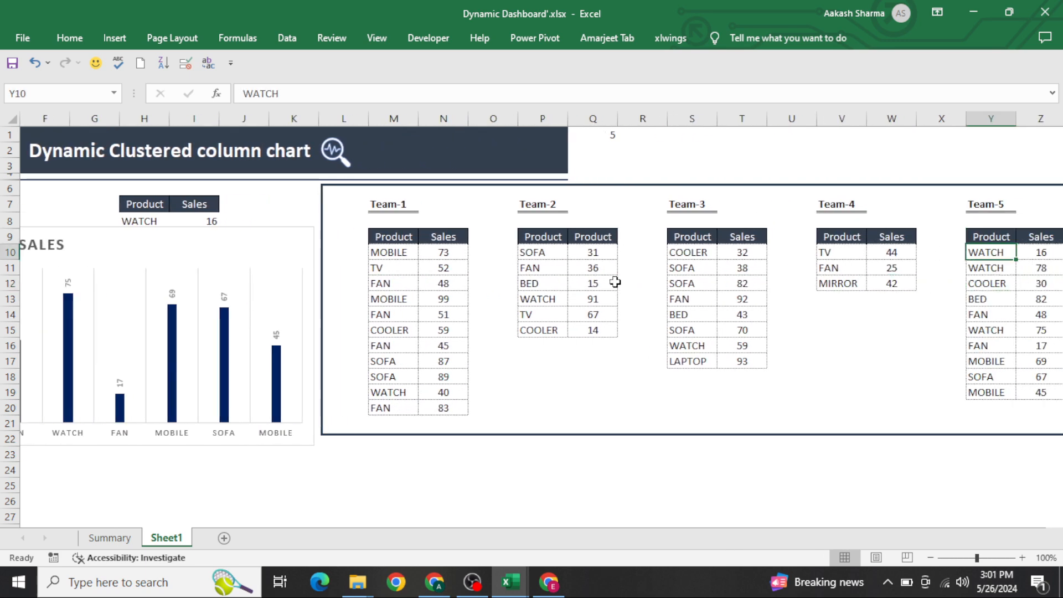
key(ctrl+shift+Down)
key(ctrl+Down)
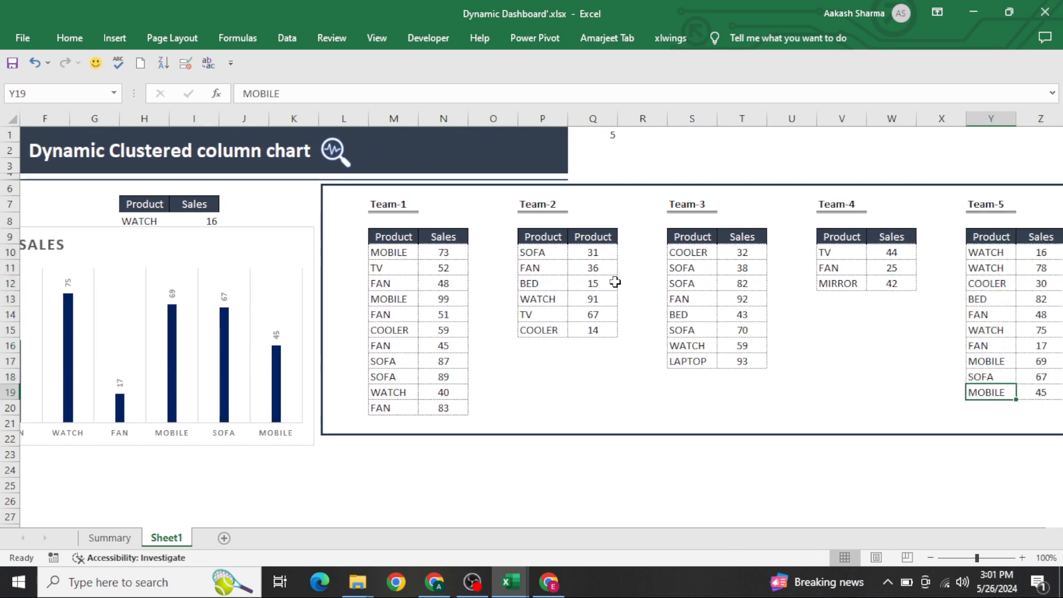
key(shift+Right)
key(ctrl+Left)
key(ctrl+Left)
key(ctrl+Left)
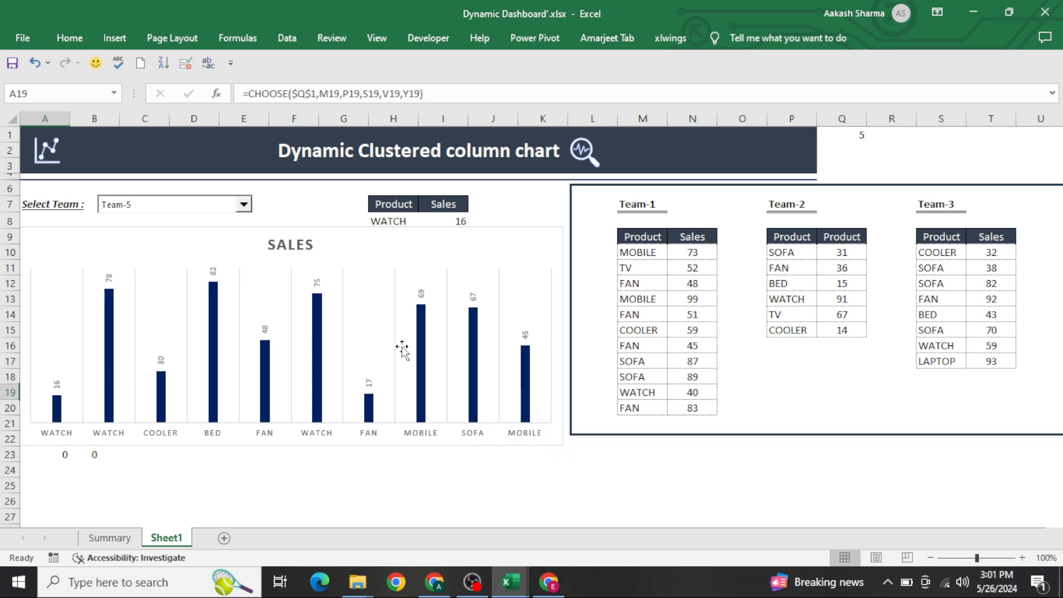
drag(802, 238, 802, 332)
click(800, 283)
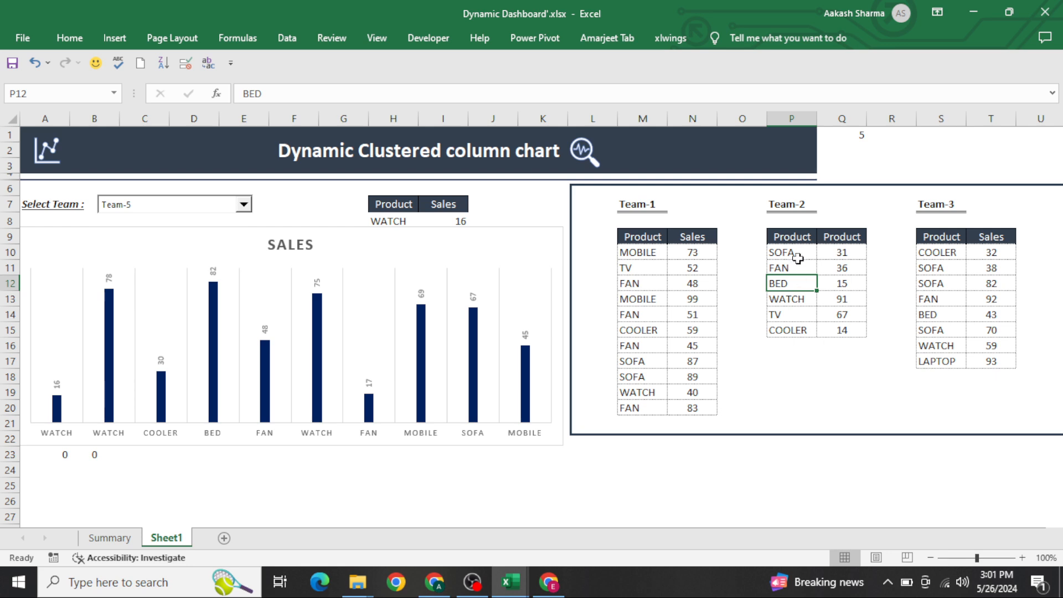
drag(794, 255, 805, 386)
click(771, 329)
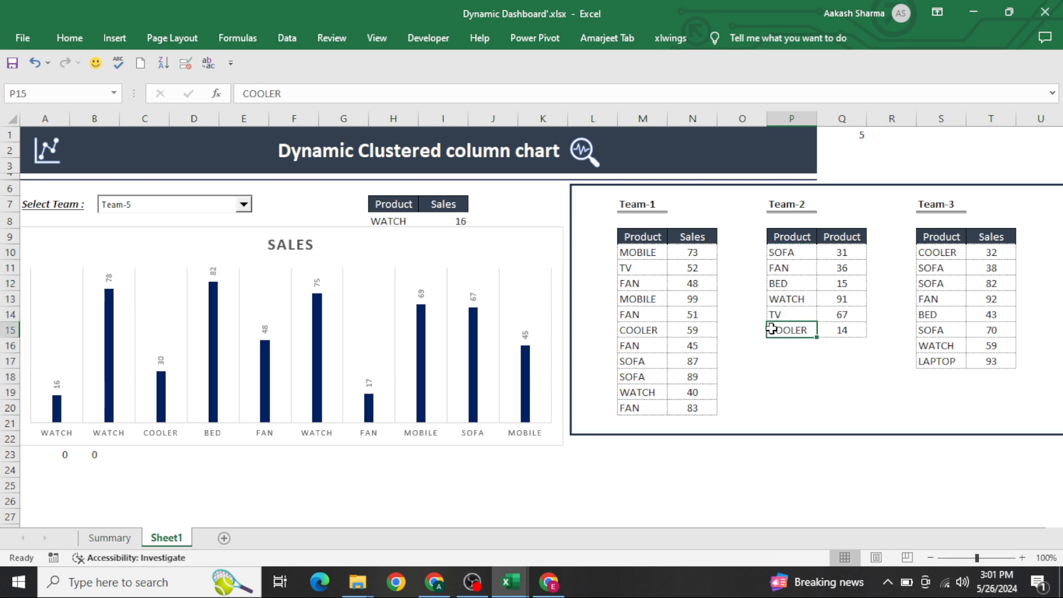
click(655, 268)
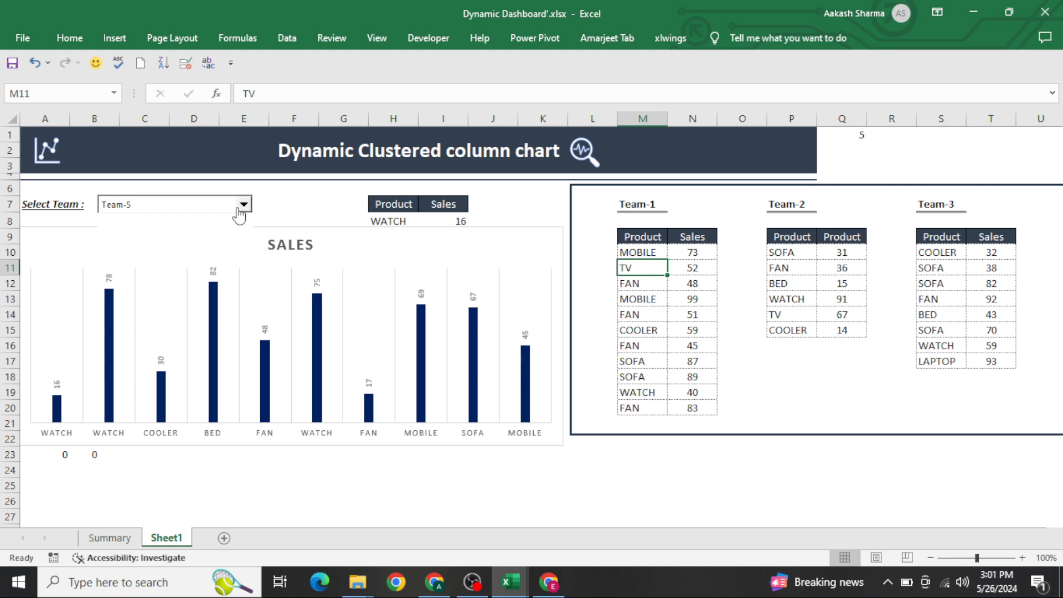
Step: Switch the team selector to Team-4
click(242, 205)
click(201, 255)
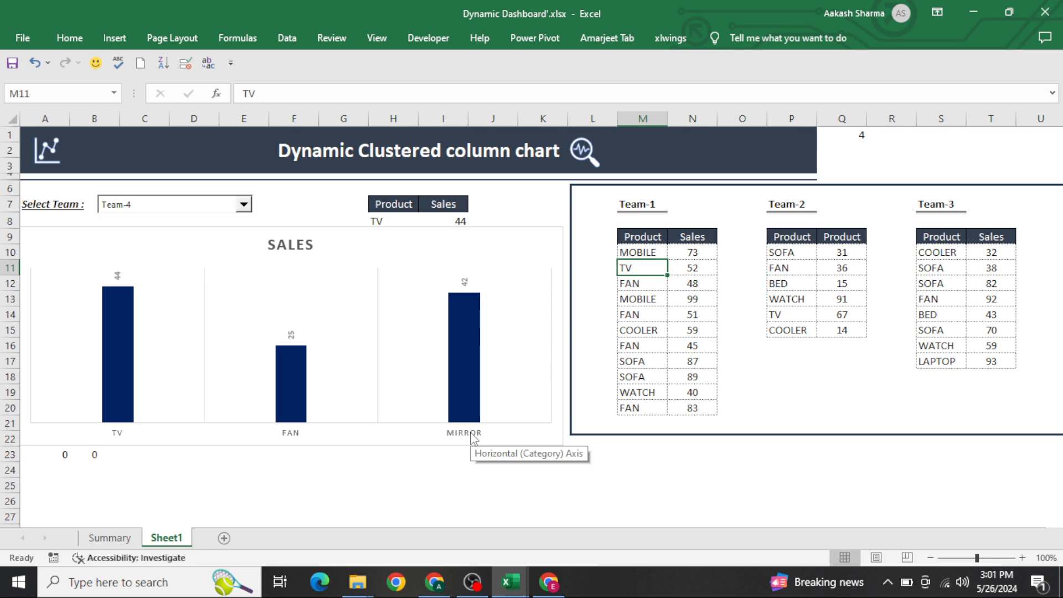
Step: Copy the five team tables and paste them into a new sheet
drag(651, 204, 645, 203)
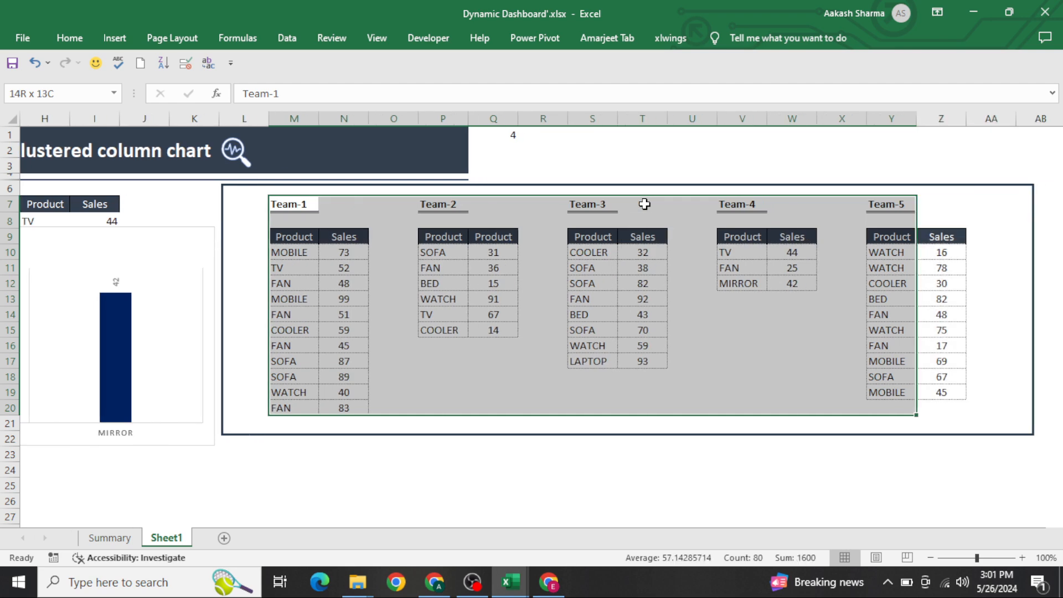
key(shift+Right)
key(ctrl+c)
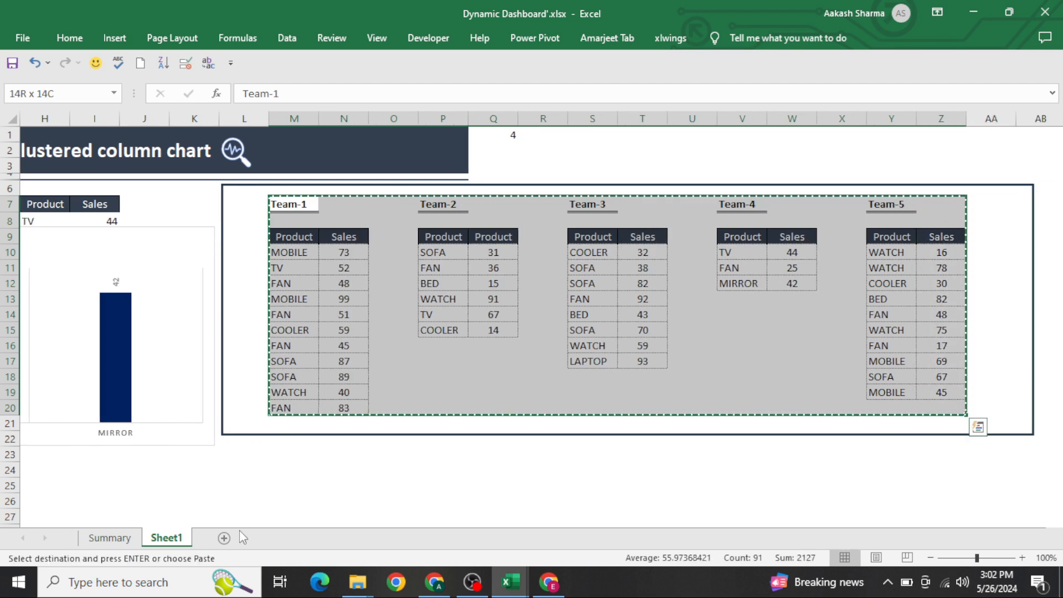
click(224, 538)
key(ctrl+v)
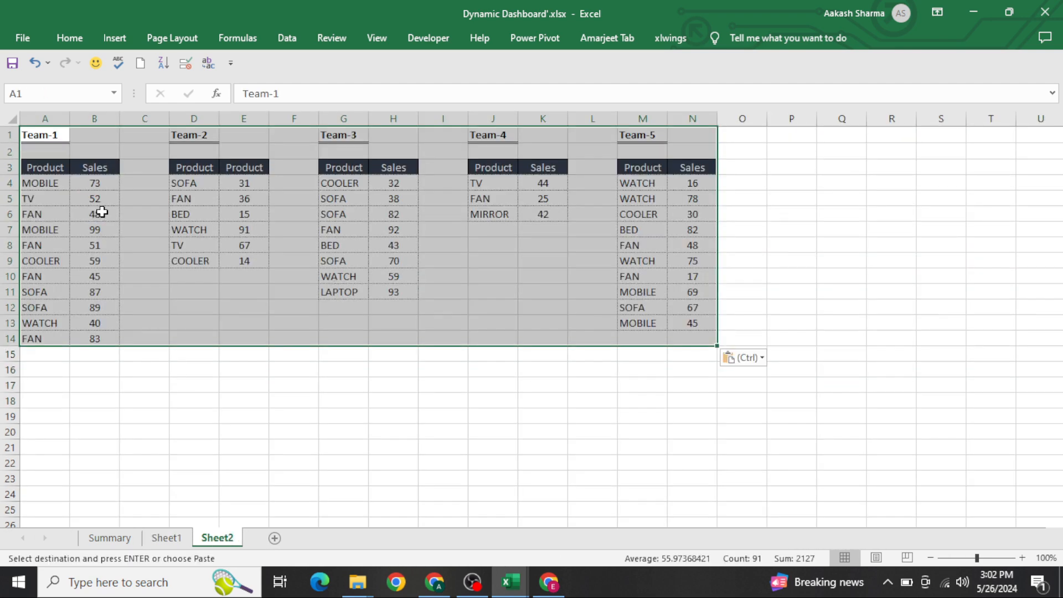
Step: Hide the gridlines on the new sheet
click(540, 209)
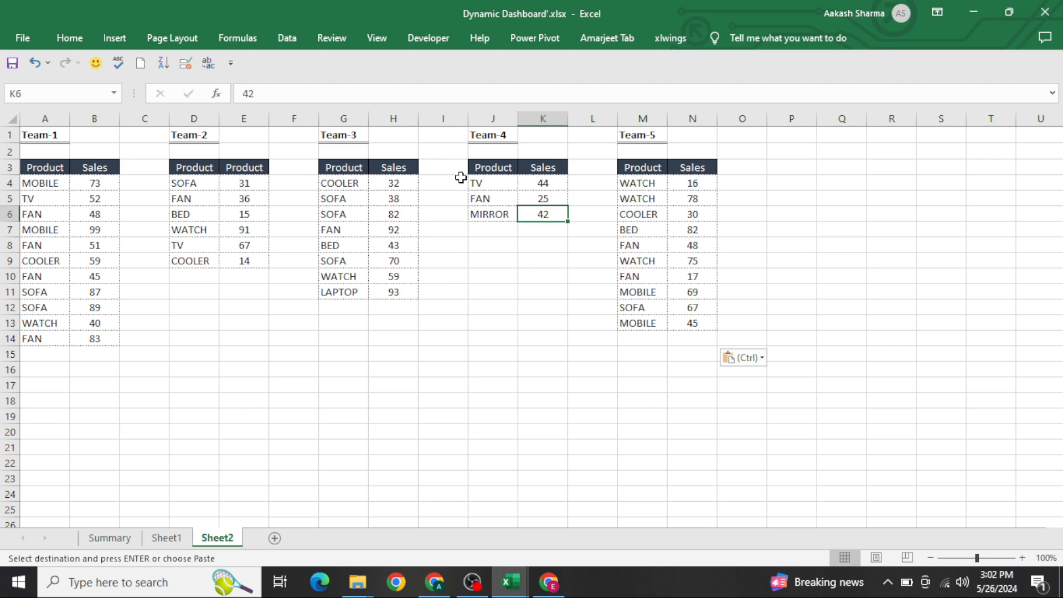
click(377, 37)
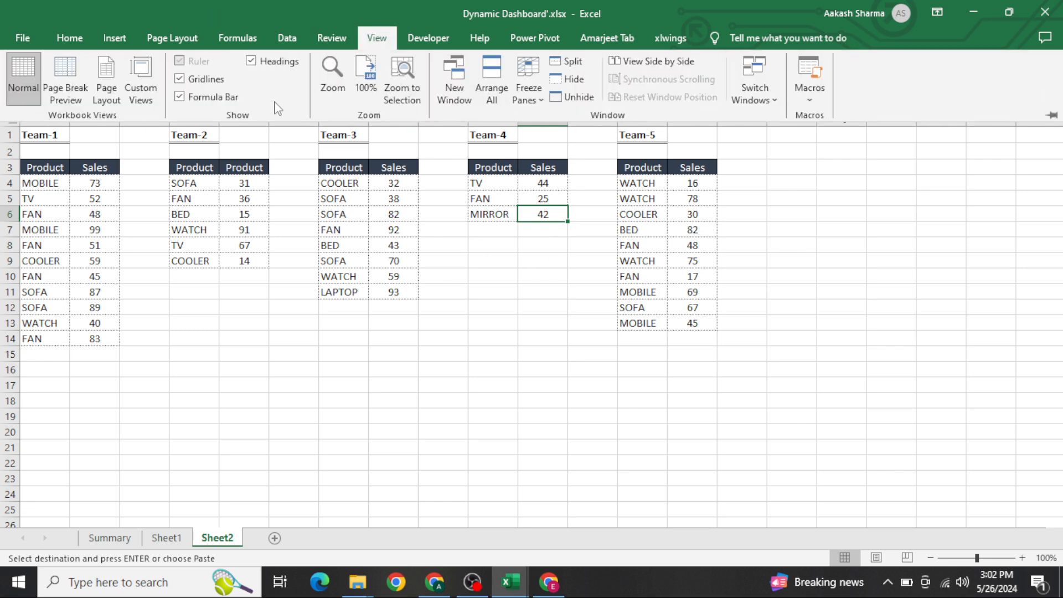
click(178, 78)
click(513, 438)
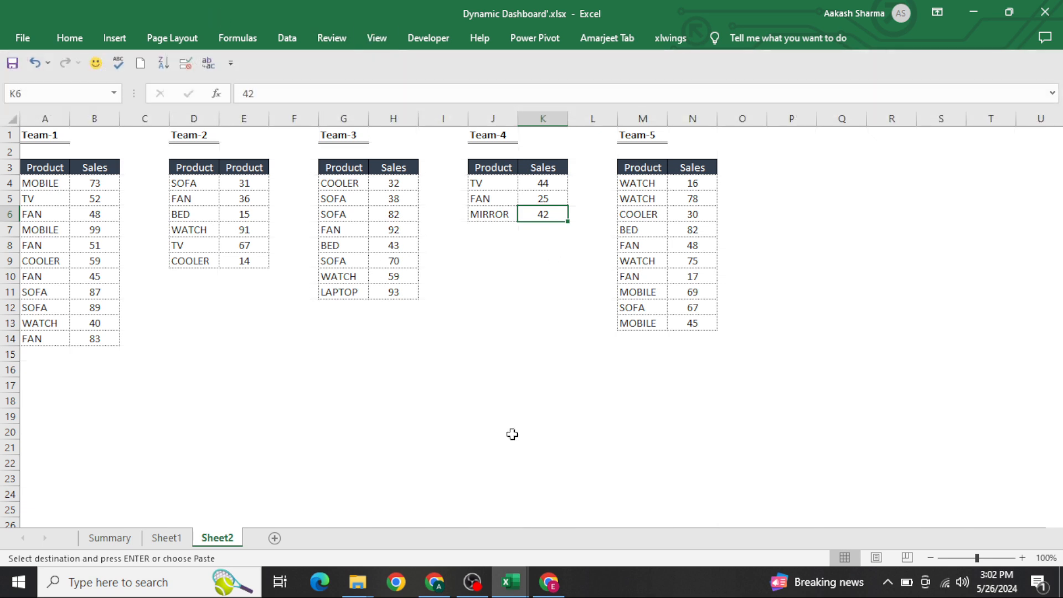
Step: Enter "Selection :" in cell P2 and format it bold, italic and underlined
click(820, 305)
key(Right)
key(Right)
key(Right)
key(Right)
key(Right)
key(Right)
key(Right)
key(Right)
key(Right)
key(Right)
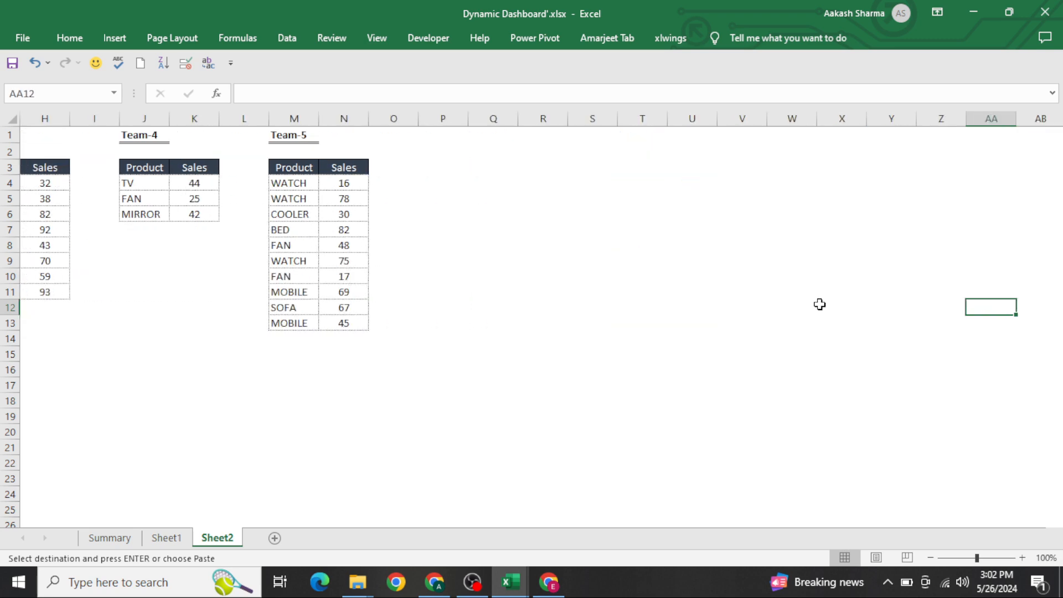
key(ctrl+Left)
key(ctrl+Up)
key(Right)
key(Right)
key(Up)
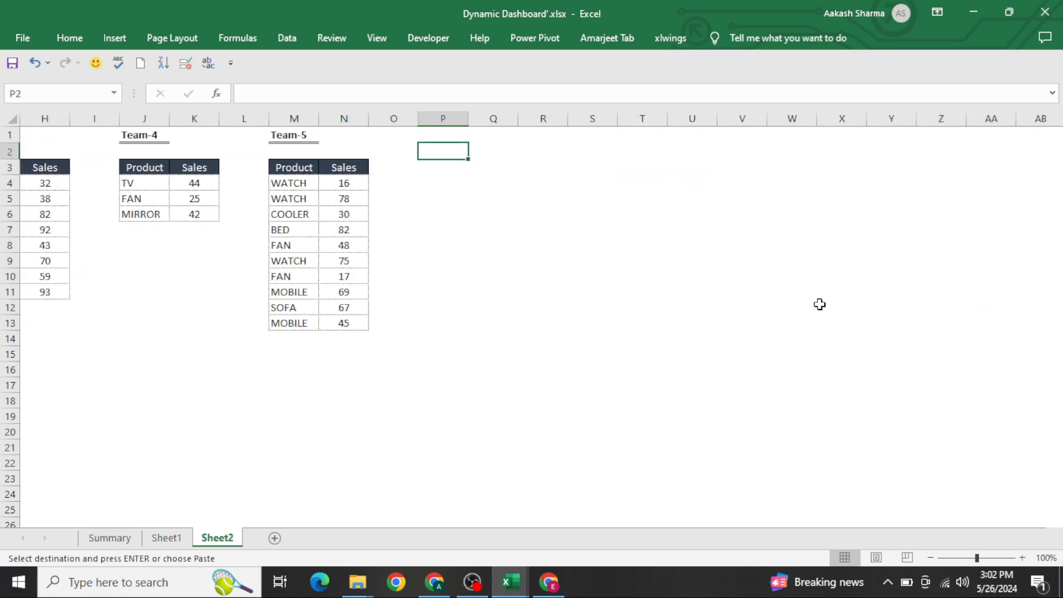
text(Selection)
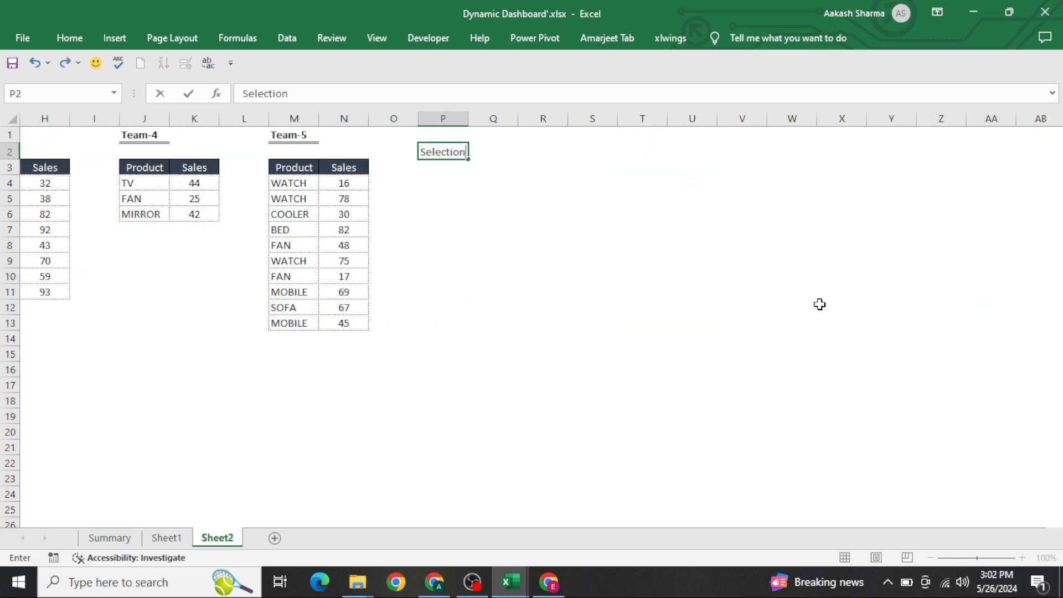
text( :)
key(ctrl+Return)
key(ctrl+b)
key(ctrl+i)
key(ctrl+u)
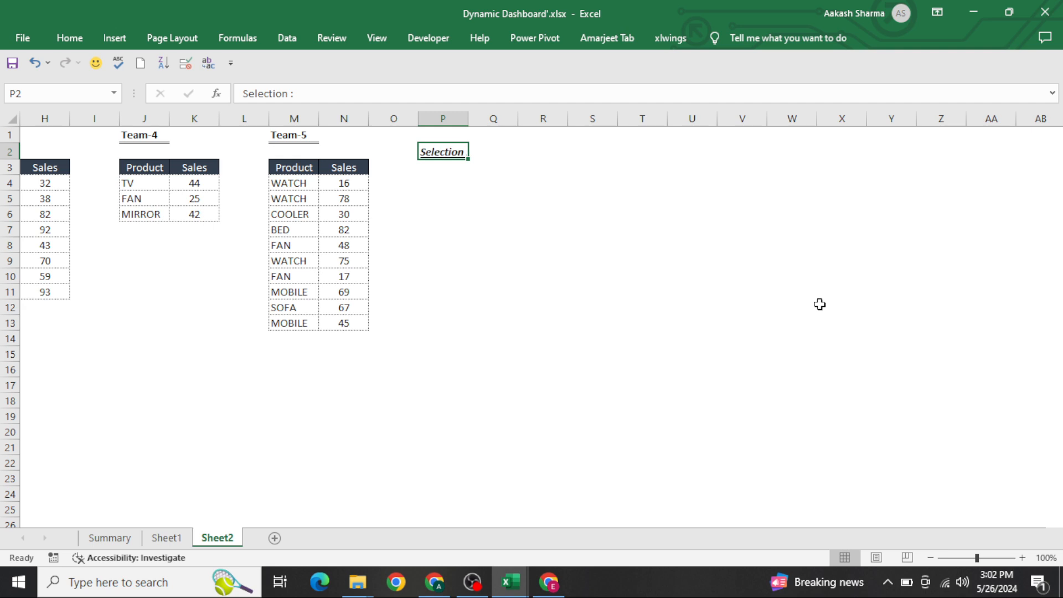
Step: Copy the Product and Sales header cells into P4:Q4
key(Down)
key(Left)
key(Left)
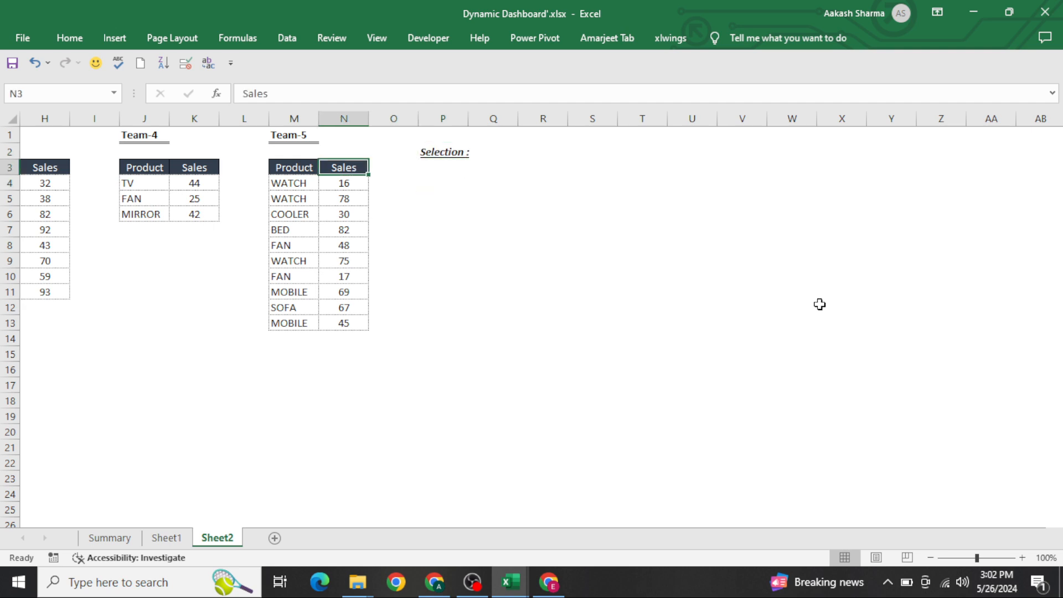
key(shift+Left)
key(ctrl+c)
key(Right)
key(Down)
key(Right)
key(ctrl+v)
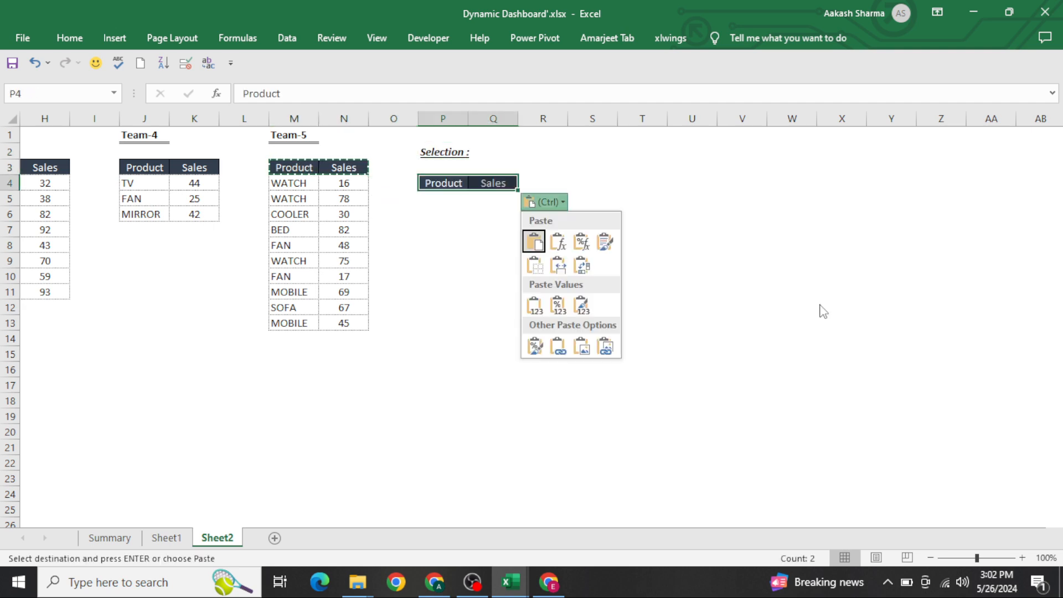
key(ctrl)
key(Escape)
key(Down)
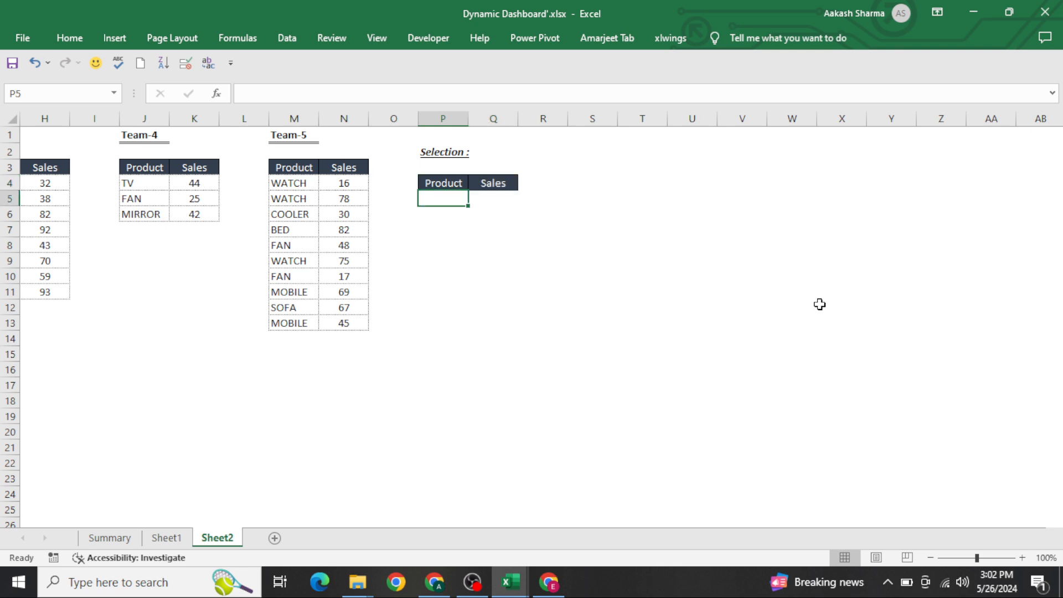
Step: Enter Team-1 in cell W1 and fill it down through W4
key(Up)
key(shift+Right)
key(Up)
key(Right)
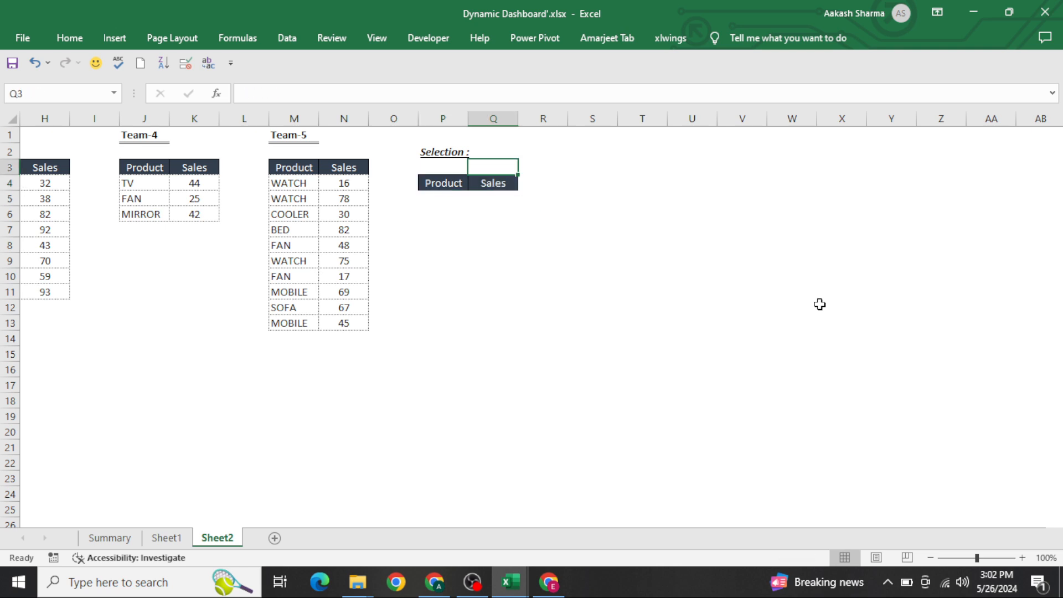
key(Left)
key(Left)
key(Left)
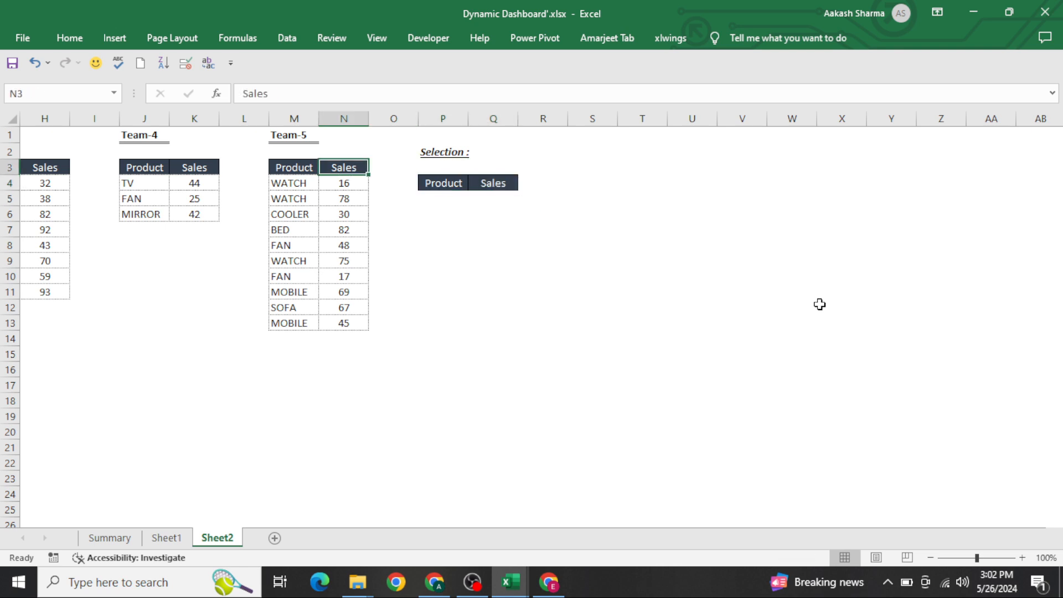
key(Up)
key(Up)
key(Left)
key(Left)
key(Left)
key(Left)
key(Right)
key(Right)
key(Right)
key(Right)
key(Right)
key(Right)
key(Right)
key(Right)
key(Right)
key(Right)
key(Right)
key(Right)
key(Right)
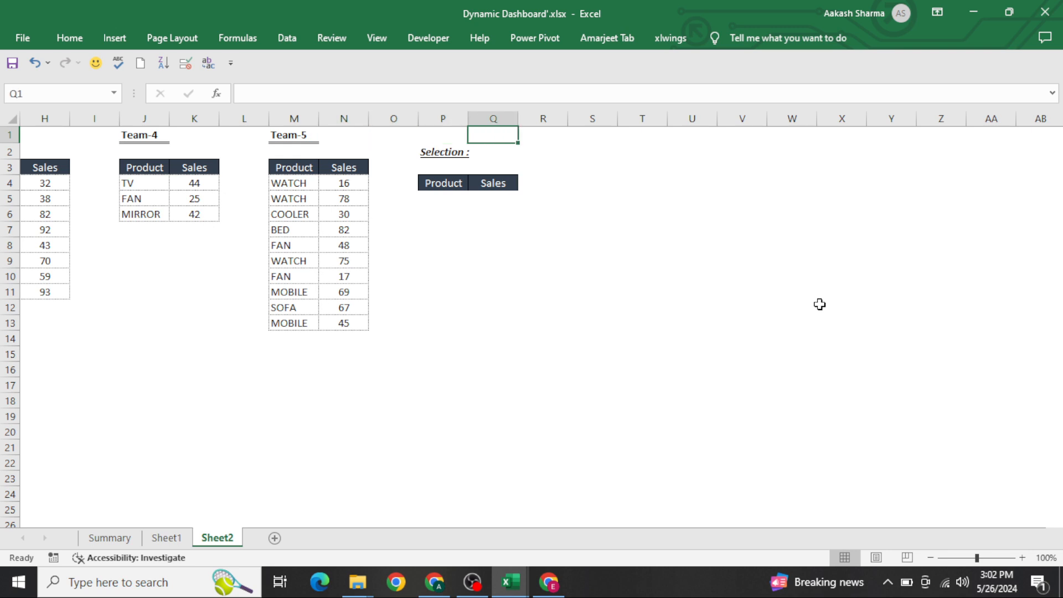
text(Team-1)
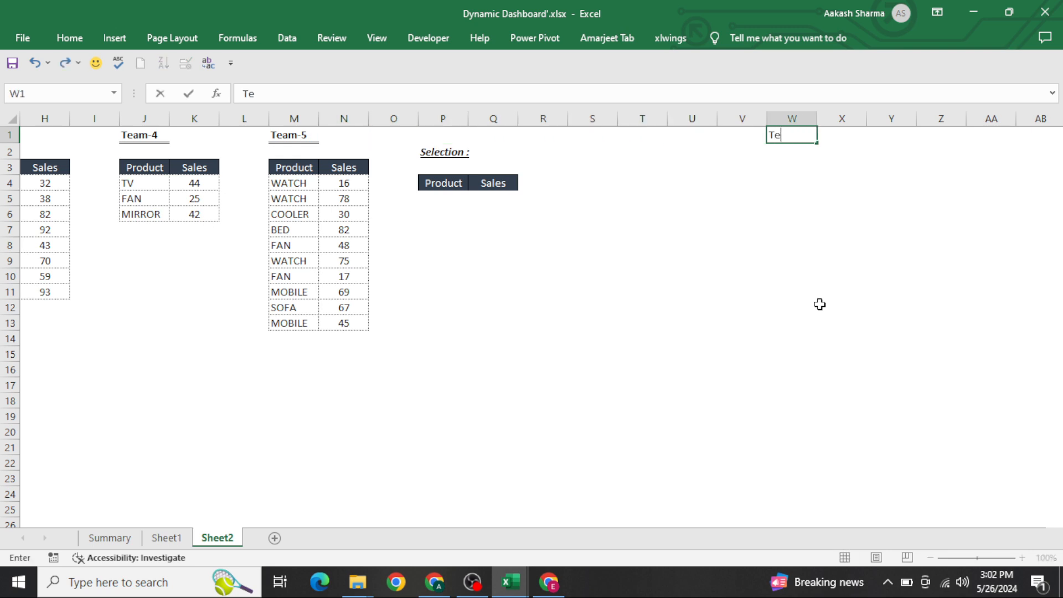
key(Return)
key(shift+Up)
key(shift+Down)
key(shift+Down)
key(ctrl+d)
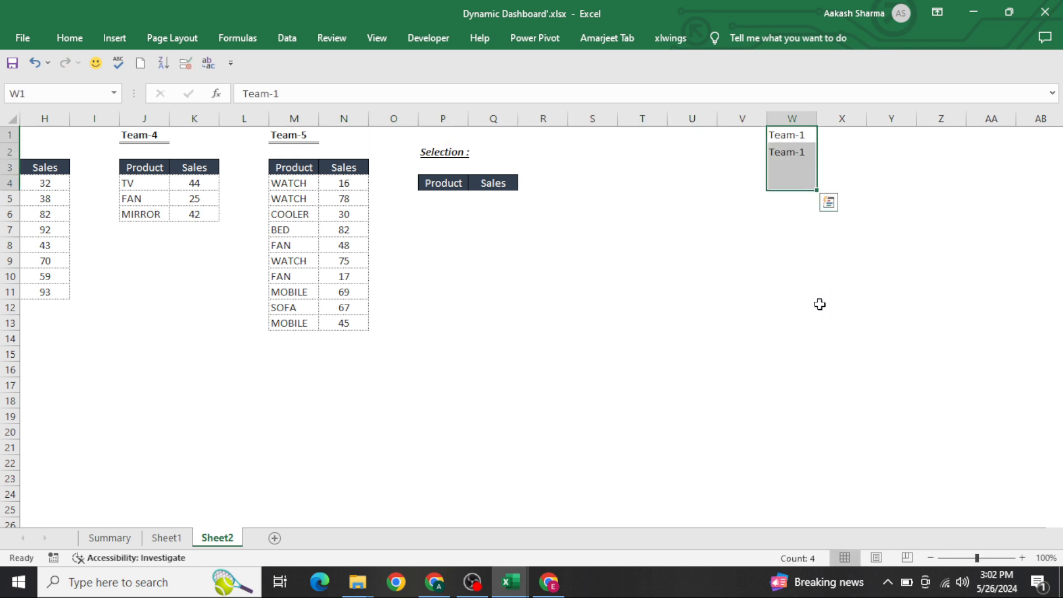
Step: Edit the list in column W to read Team-1 through Team-5 in W1:W5
key(Down)
key(F2)
key(BackSpace)
text(2)
key(Return)
key(F2)
key(BackSpace)
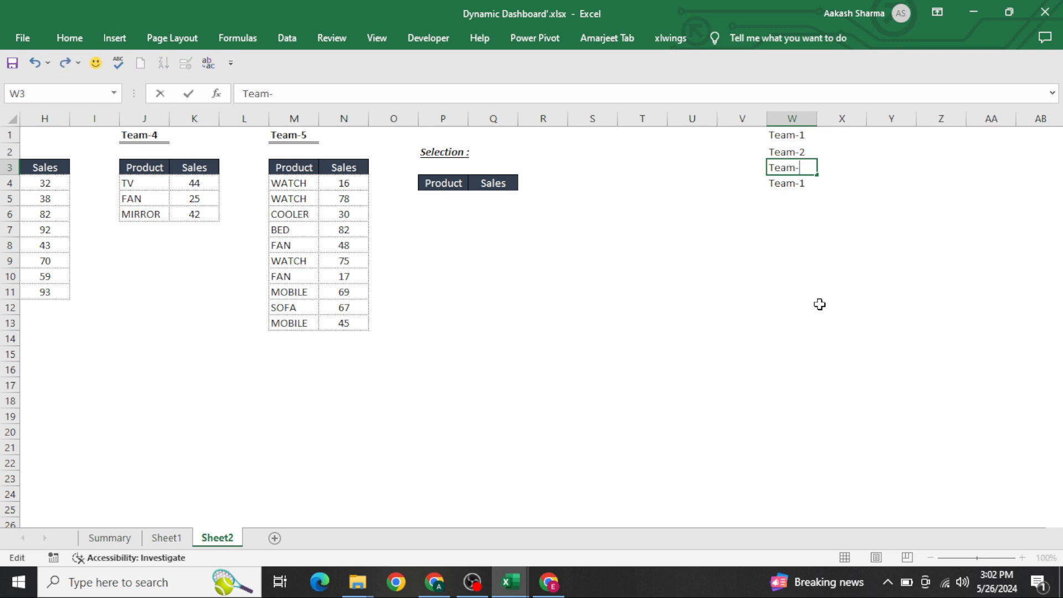
text(3)
key(Return)
key(F2)
key(BackSpace)
text(4)
key(Return)
key(ctrl+apostrophe)
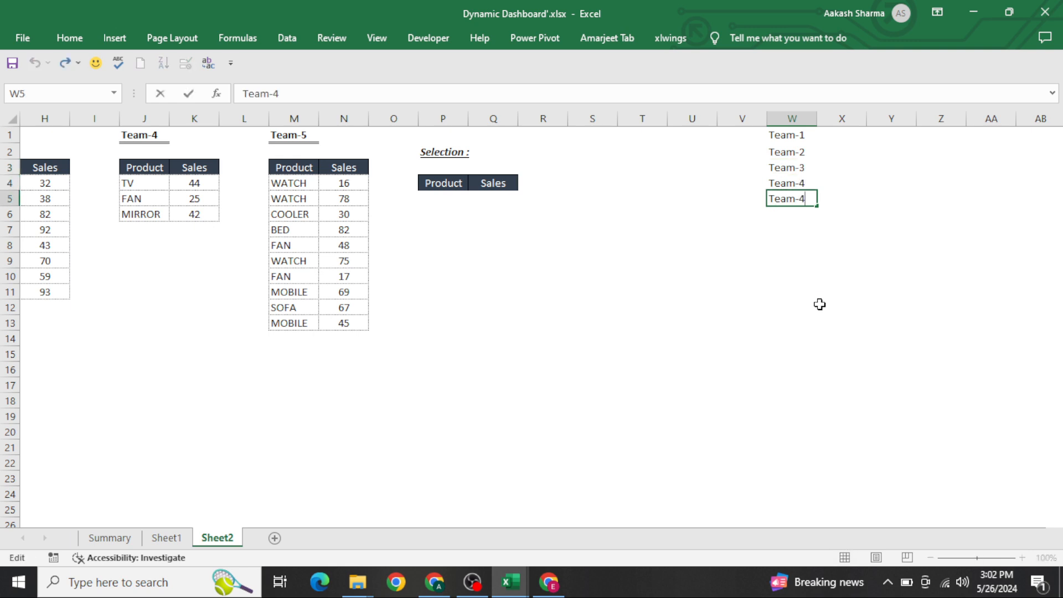
text(5)
key(Return)
key(ctrl+Up)
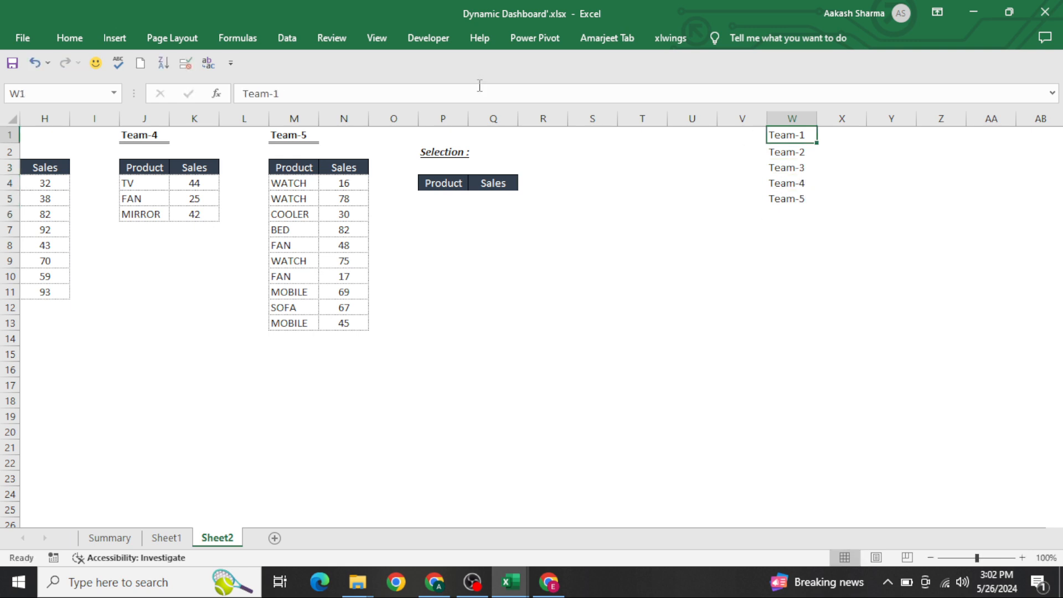
Step: Insert a combo box form control and draw it beside the Selection label across about Q1:S2
click(427, 40)
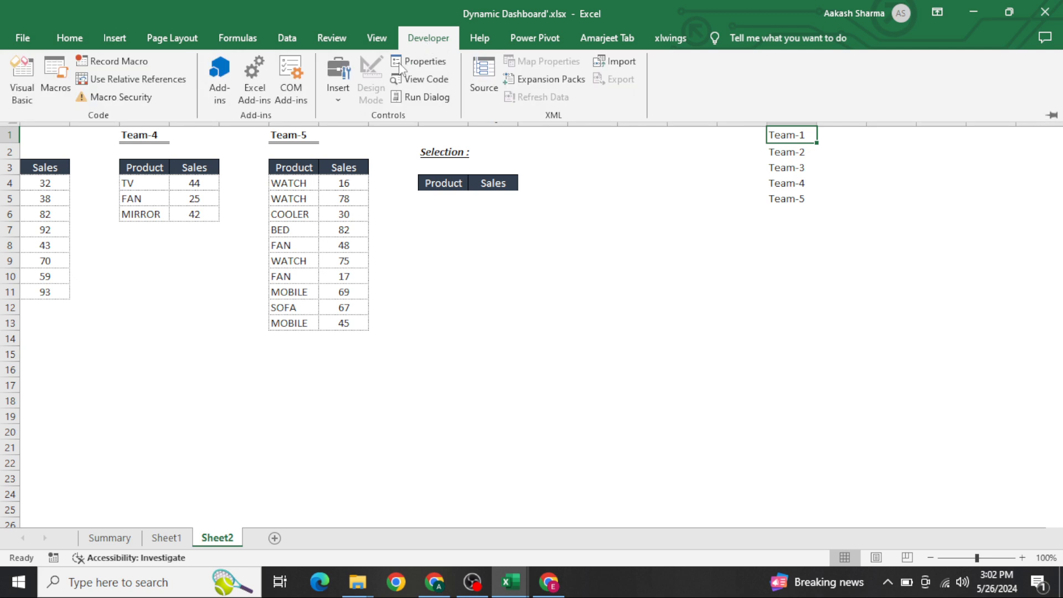
click(338, 89)
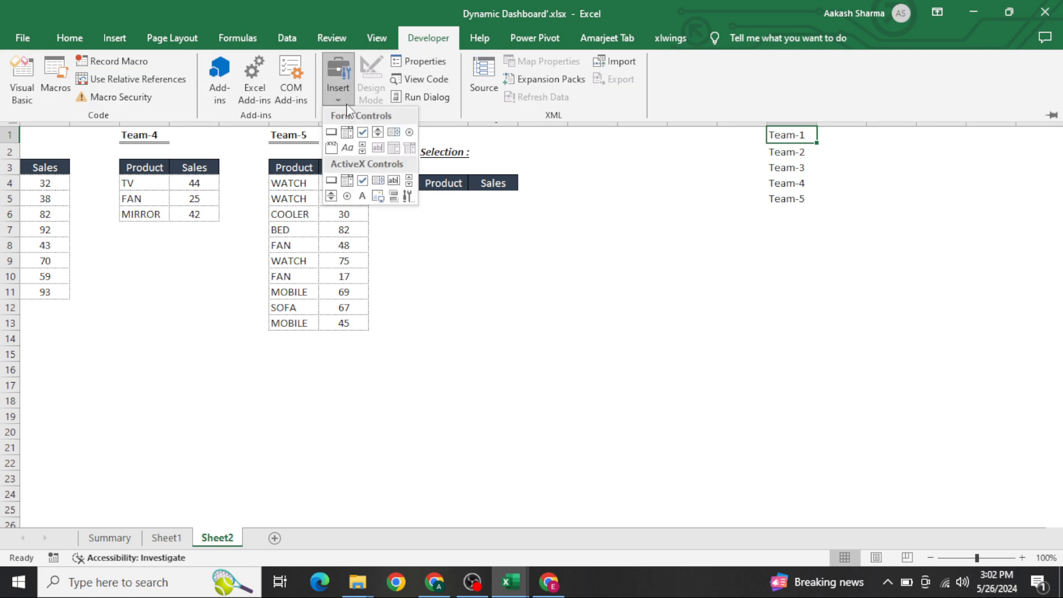
click(346, 133)
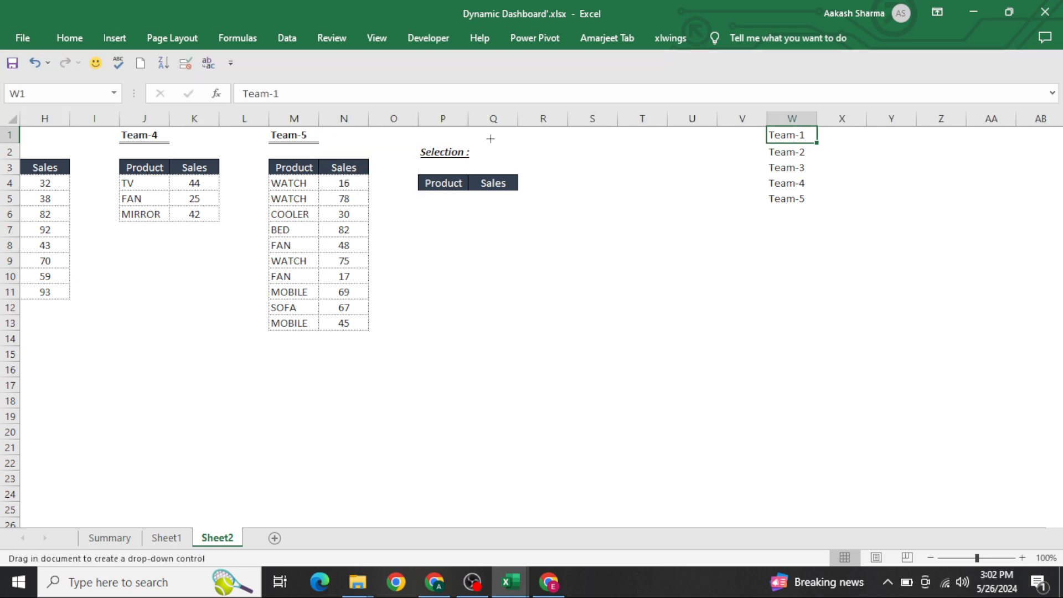
drag(484, 142, 600, 157)
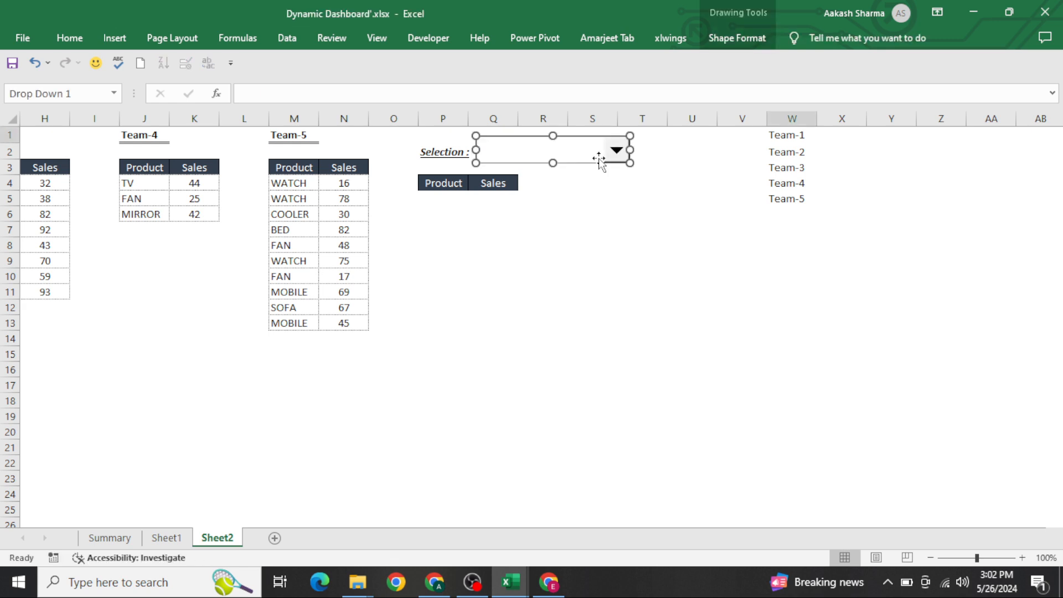
Step: Format the combo box control with input range $W$1:$W$5, cell link $U$1 and 3-D shading enabled
right_click(599, 161)
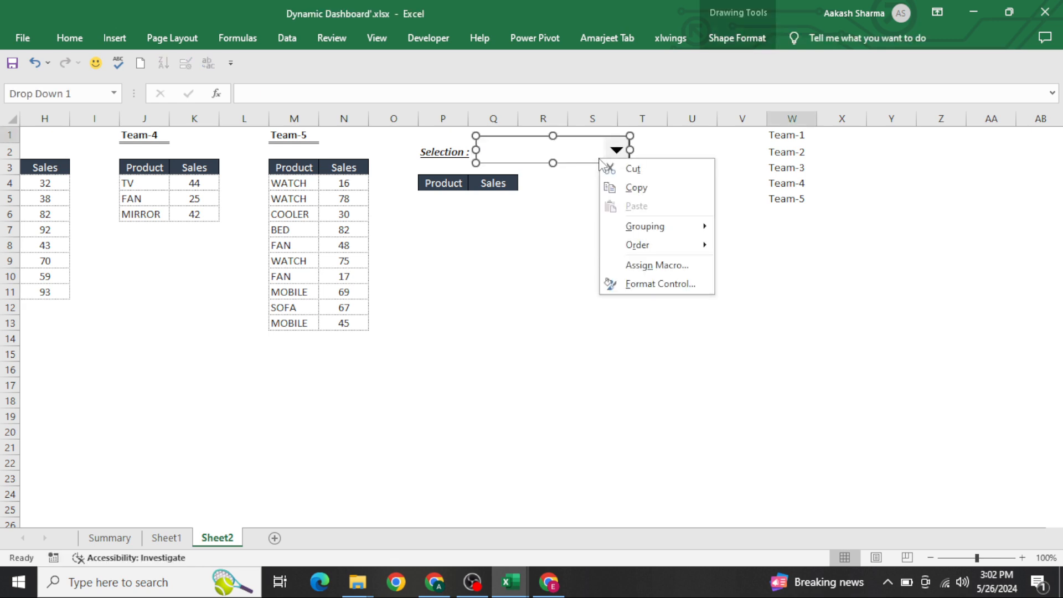
click(671, 288)
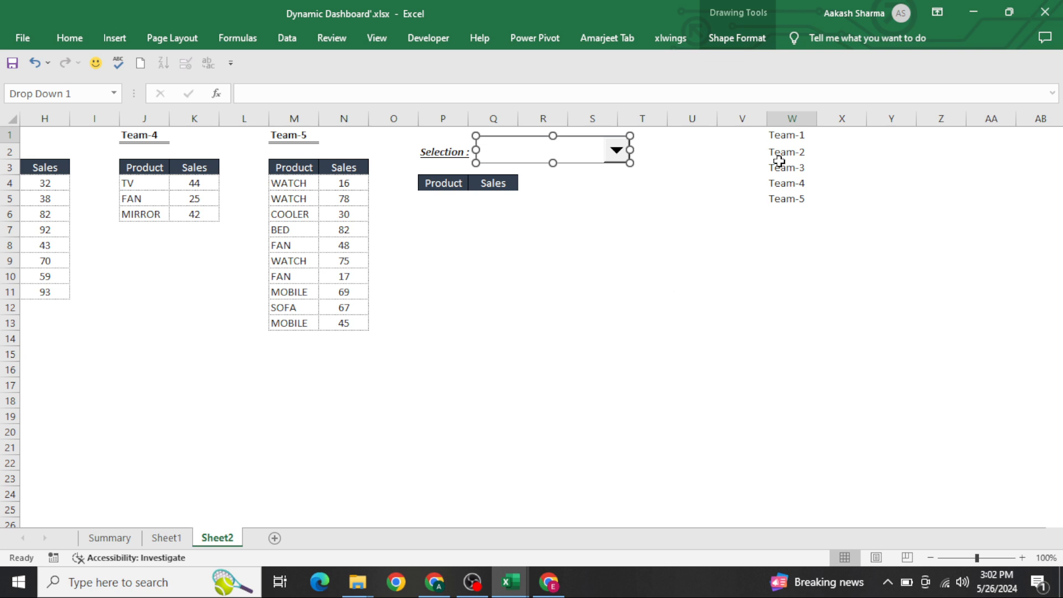
drag(723, 166, 370, 179)
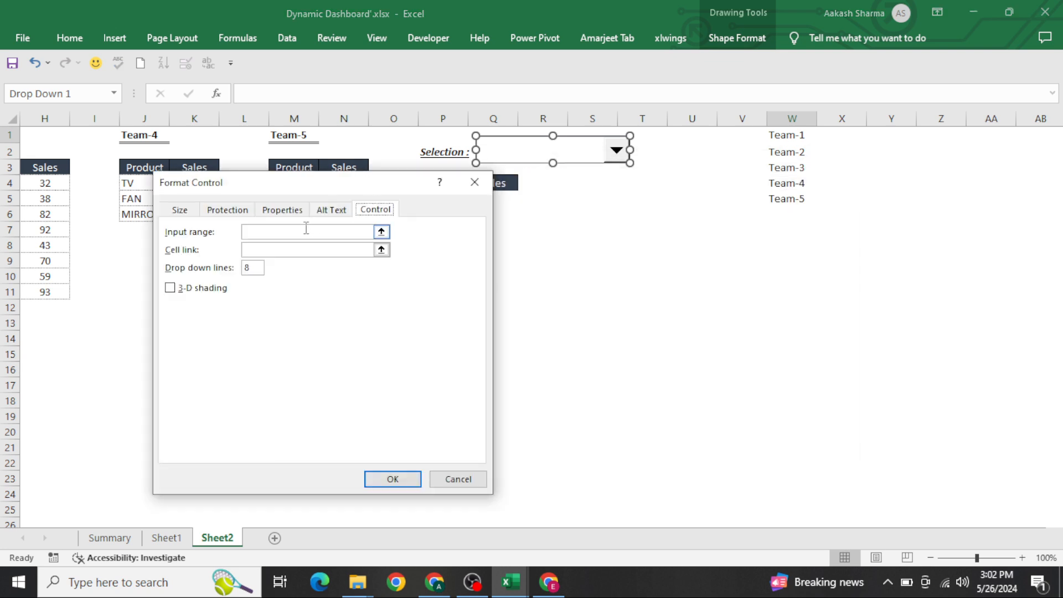
click(310, 232)
click(791, 137)
drag(791, 140, 794, 201)
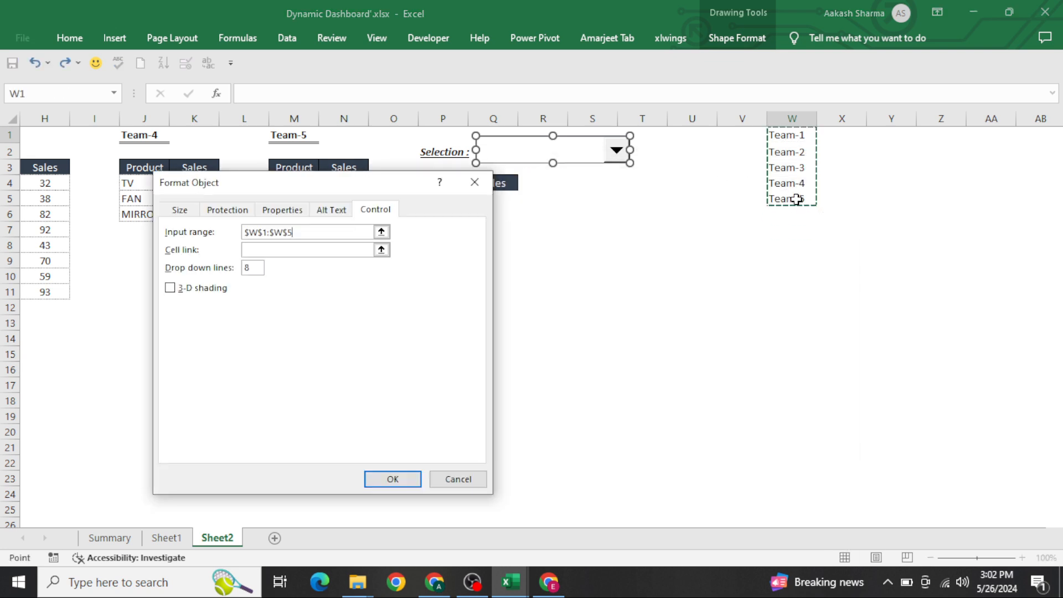
click(320, 251)
click(688, 136)
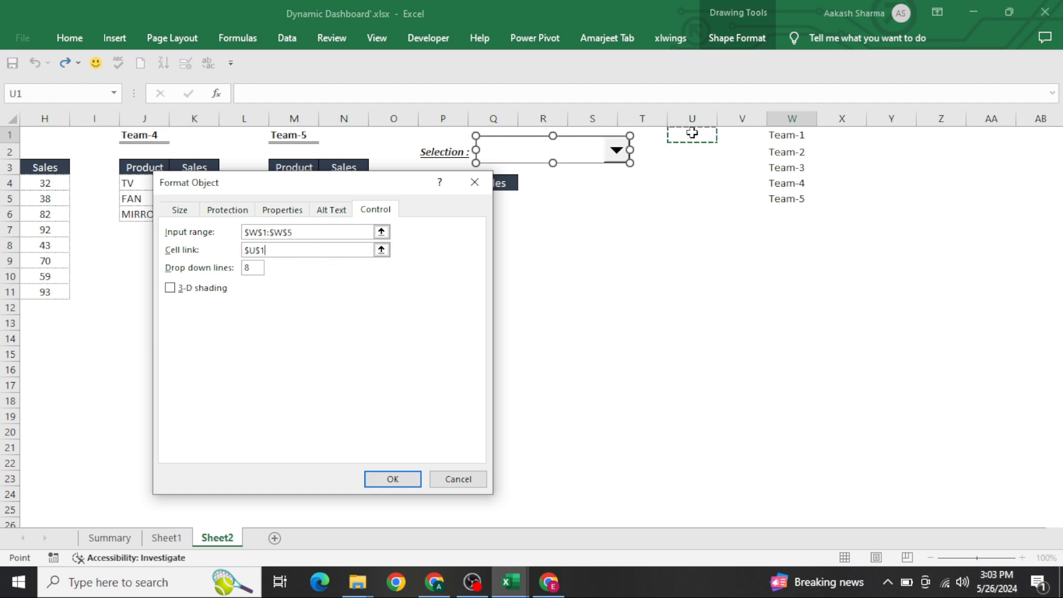
click(191, 290)
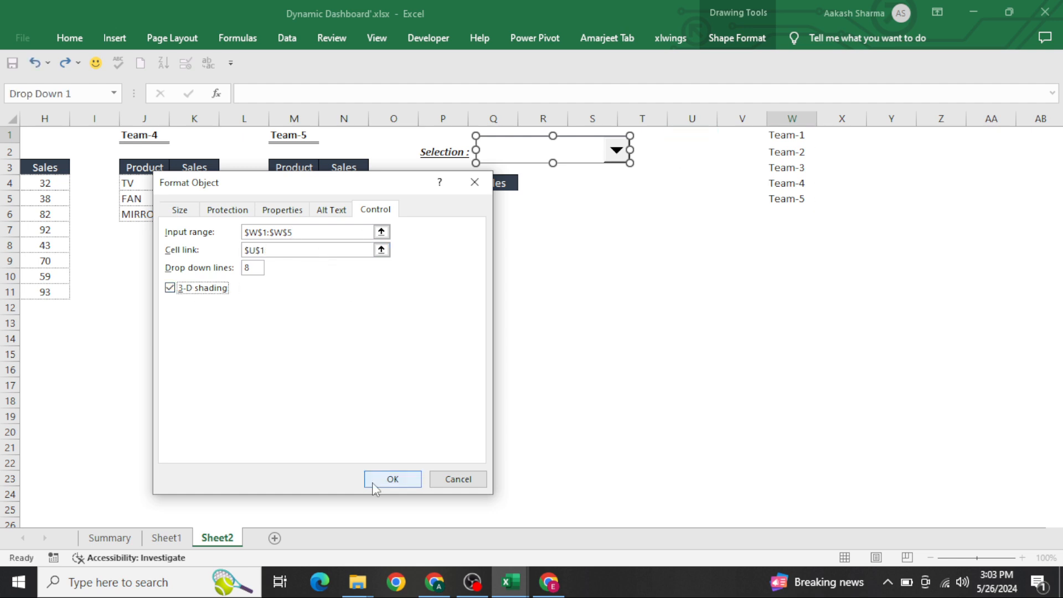
click(382, 485)
Step: Test the combo box by choosing Team-4 and then Team-1 from its list
click(636, 287)
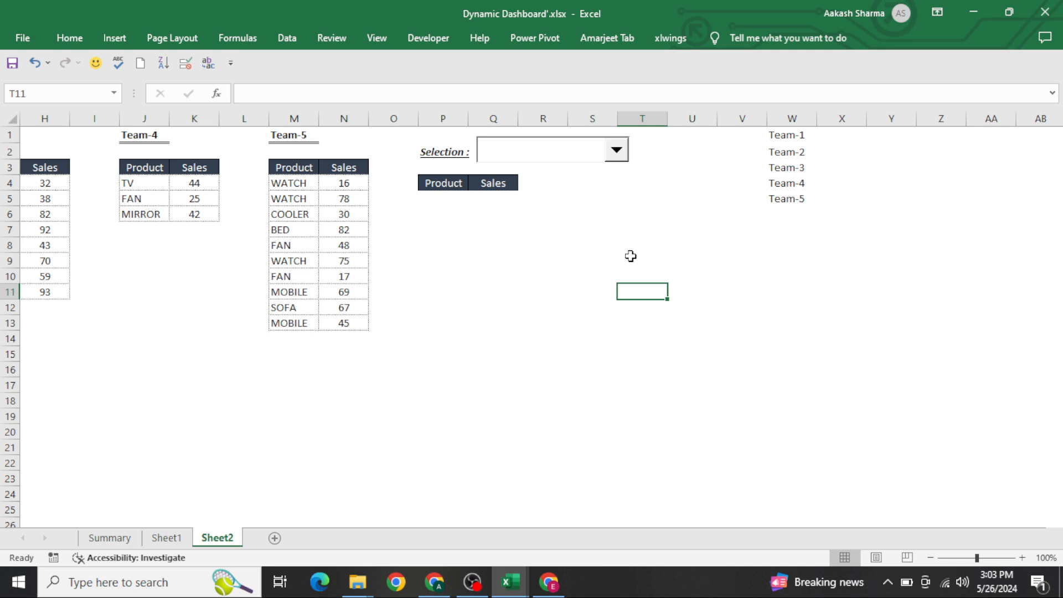
click(598, 163)
click(598, 162)
click(570, 199)
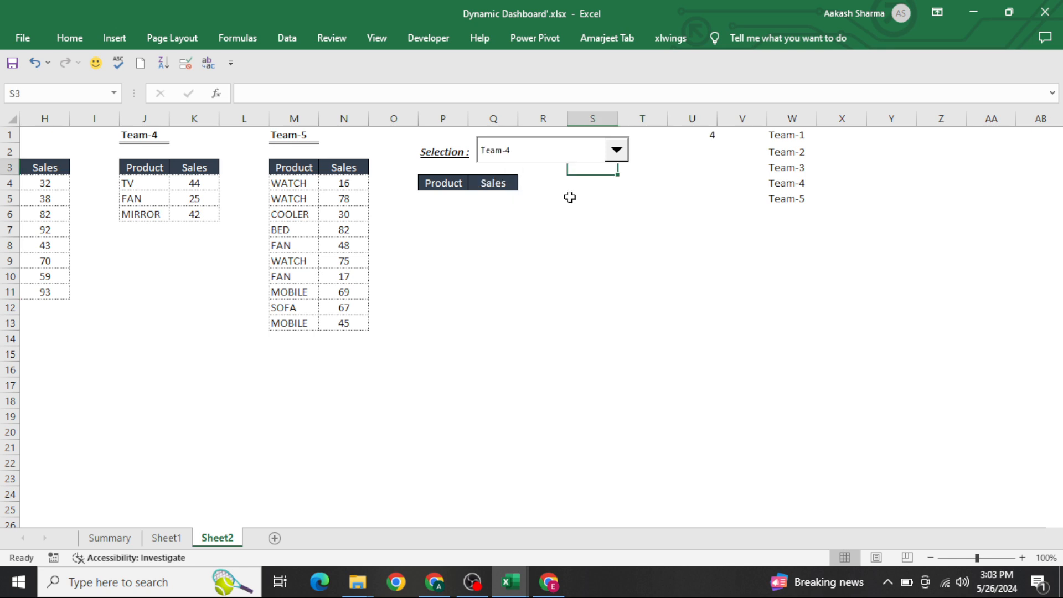
click(576, 146)
click(552, 173)
click(432, 196)
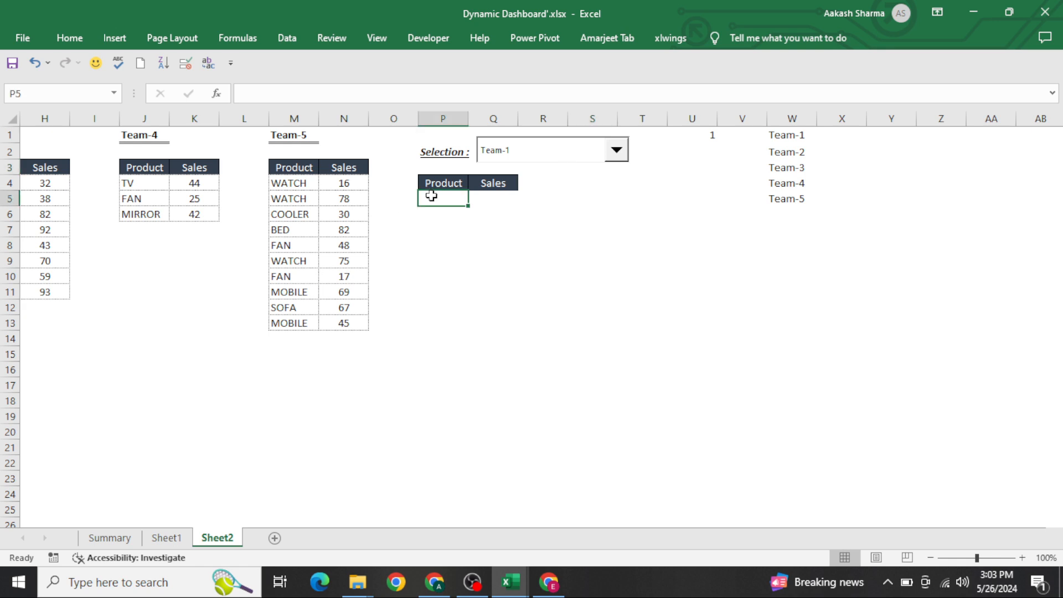
key(shift+Down)
key(shift+Down)
key(shift+Down)
key(shift+Down)
key(shift+Down)
key(shift+Down)
key(shift+Down)
key(shift+Down)
key(shift+Right)
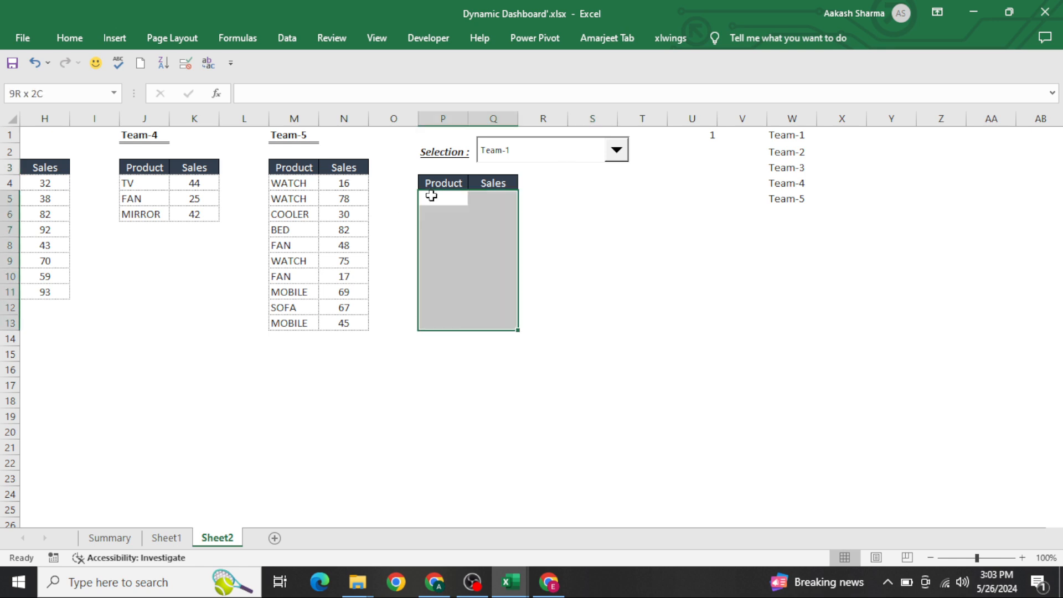
click(431, 196)
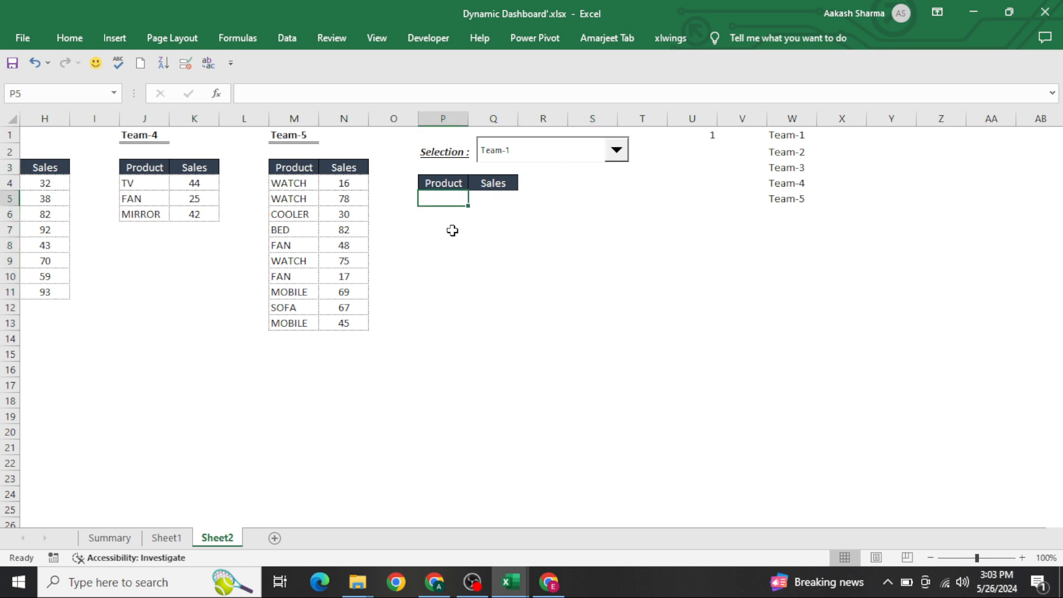
key(shift+Down)
key(shift+Down)
key(shift+Down)
key(shift+Down)
key(shift+Down)
key(shift+Down)
key(shift+Right)
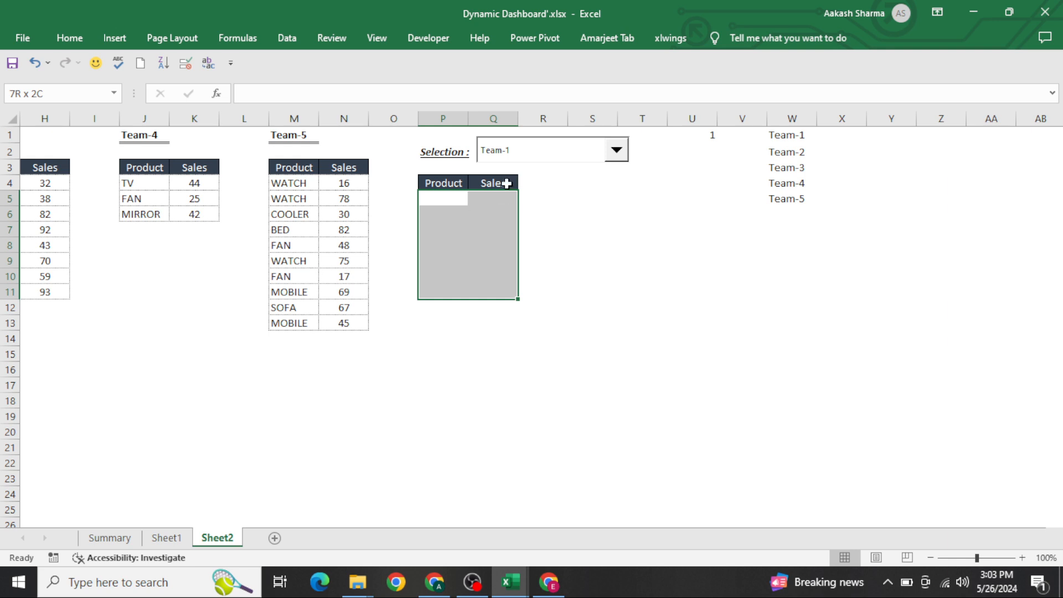
click(545, 163)
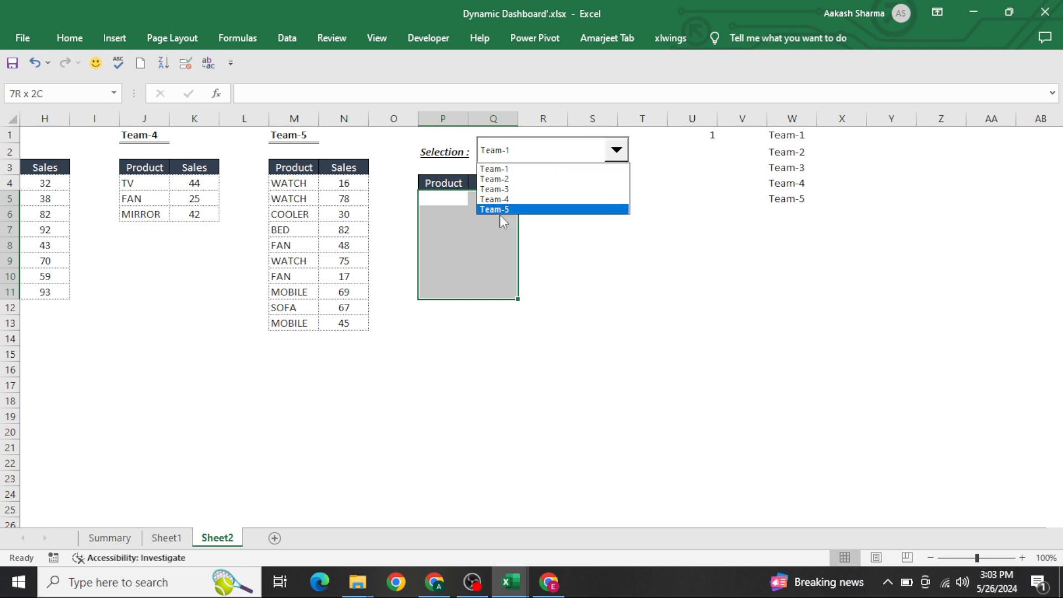
click(441, 174)
Step: In P5, enter a CHOOSE formula indexed by $U$1 that picks from the first Product cells of the team tables
click(441, 195)
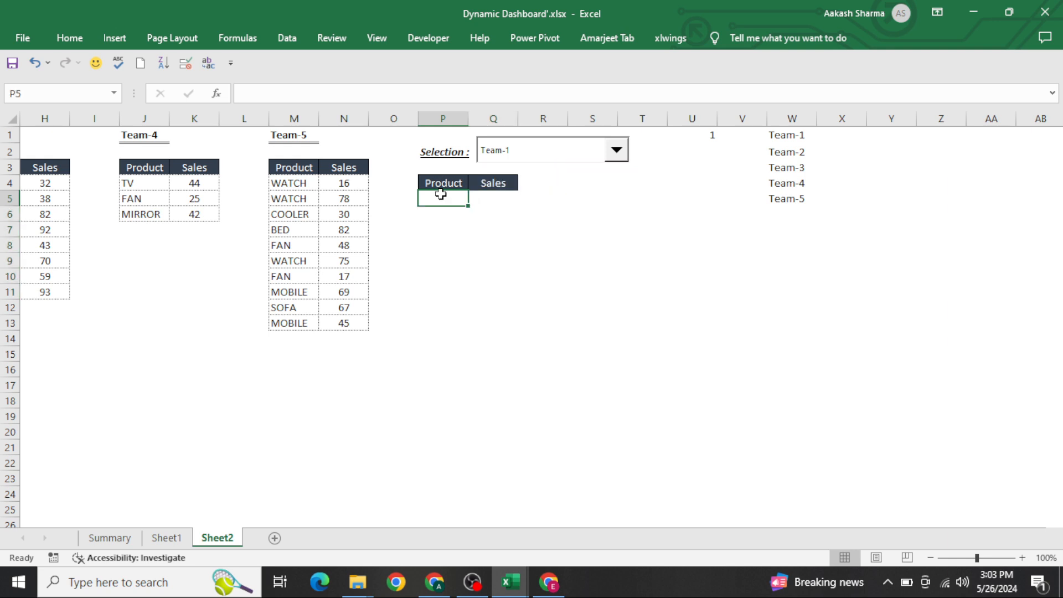
text(=cho)
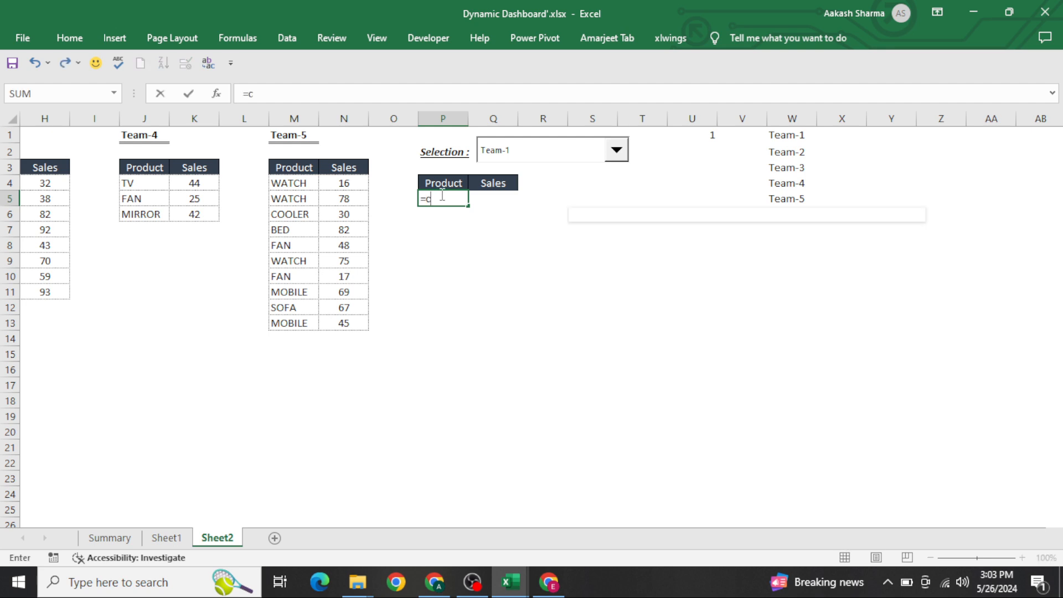
key(Tab)
key(Right)
key(Right)
key(Right)
key(Right)
key(Right)
key(Up)
key(Up)
key(Up)
key(Up)
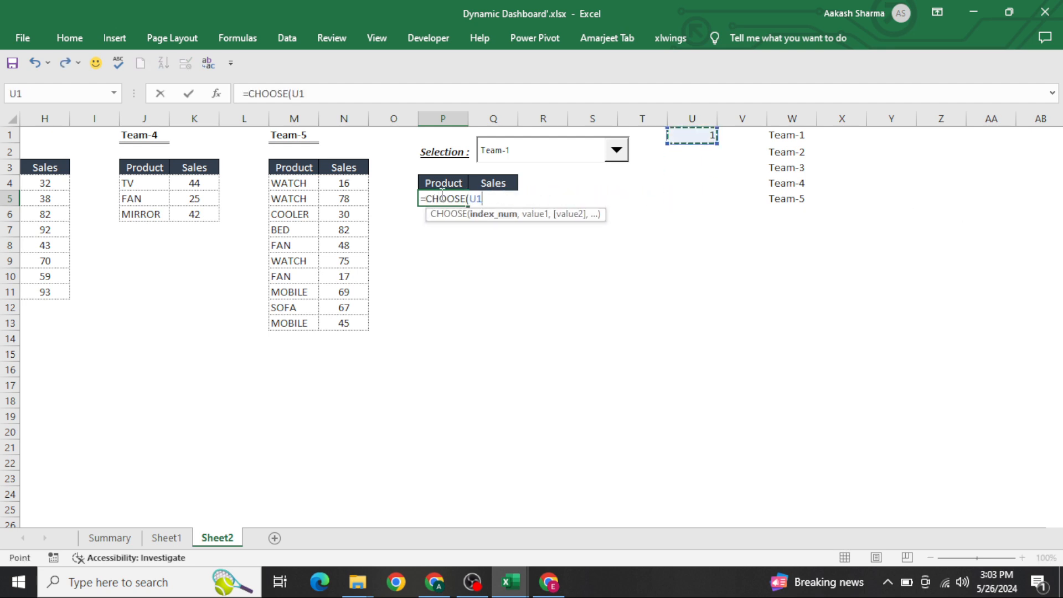
key(F4)
text(,)
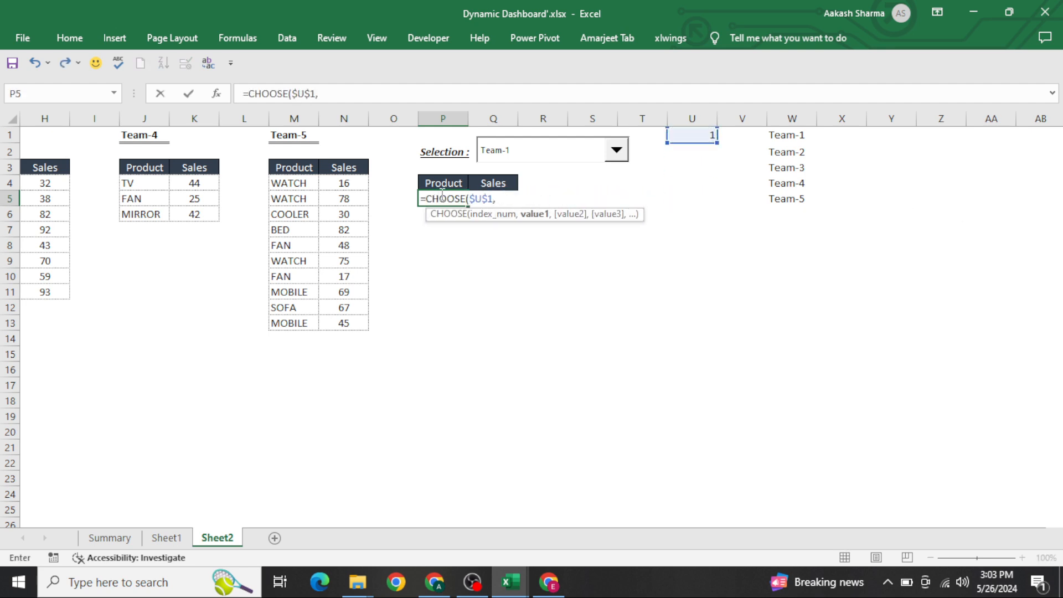
key(Left)
key(Left)
key(Left)
key(Left)
key(Left)
key(Left)
key(Left)
key(Left)
key(Left)
key(Left)
key(Left)
key(Left)
key(Left)
key(Left)
key(Left)
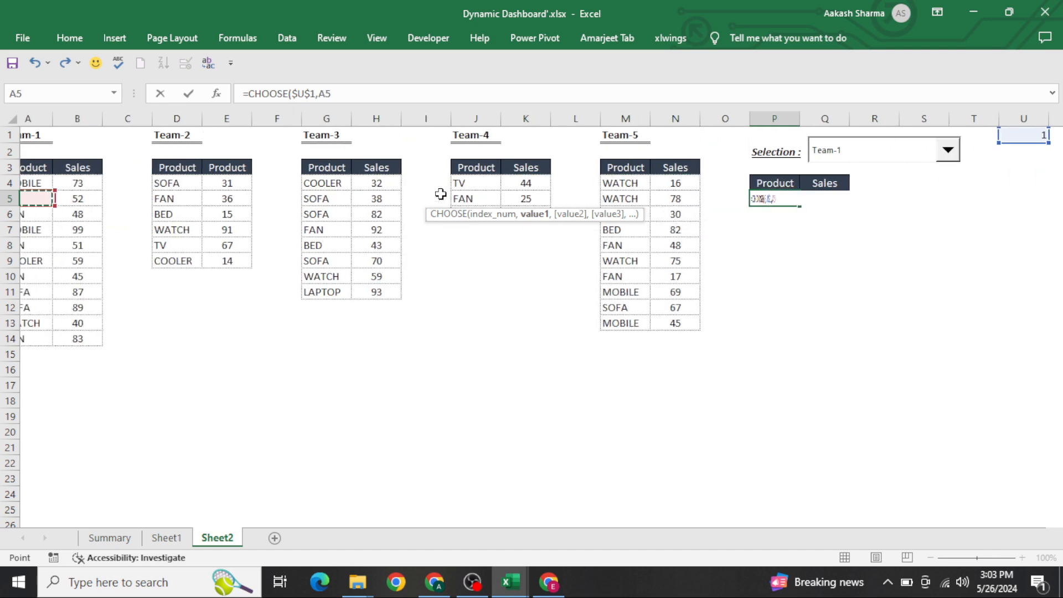
key(Up)
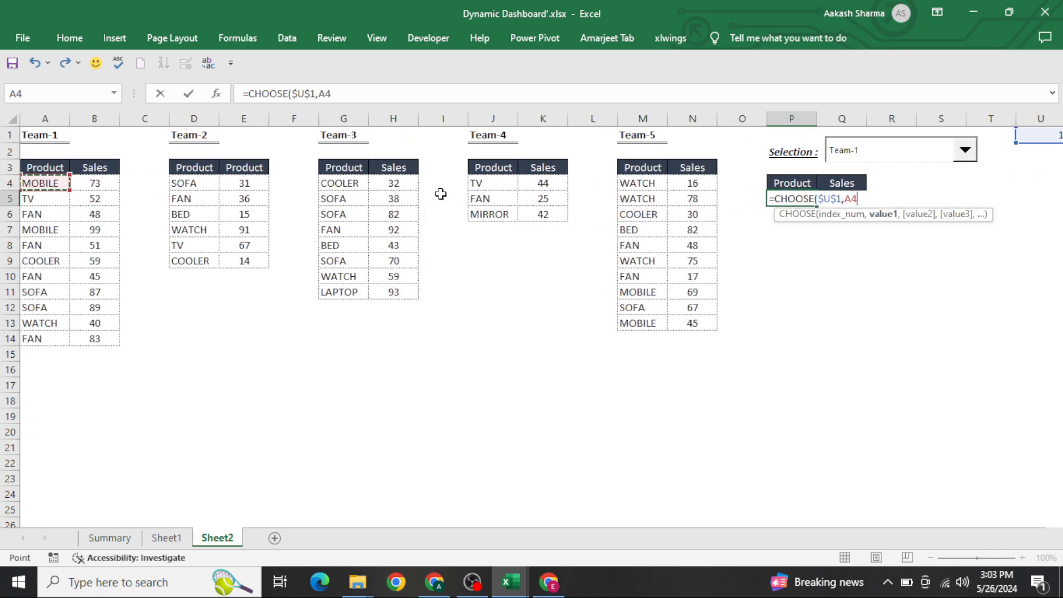
text(,)
key(Left)
key(Left)
key(Left)
key(Left)
key(Left)
key(Left)
key(Left)
key(Left)
key(Left)
key(Left)
key(Left)
key(Left)
key(Left)
key(Left)
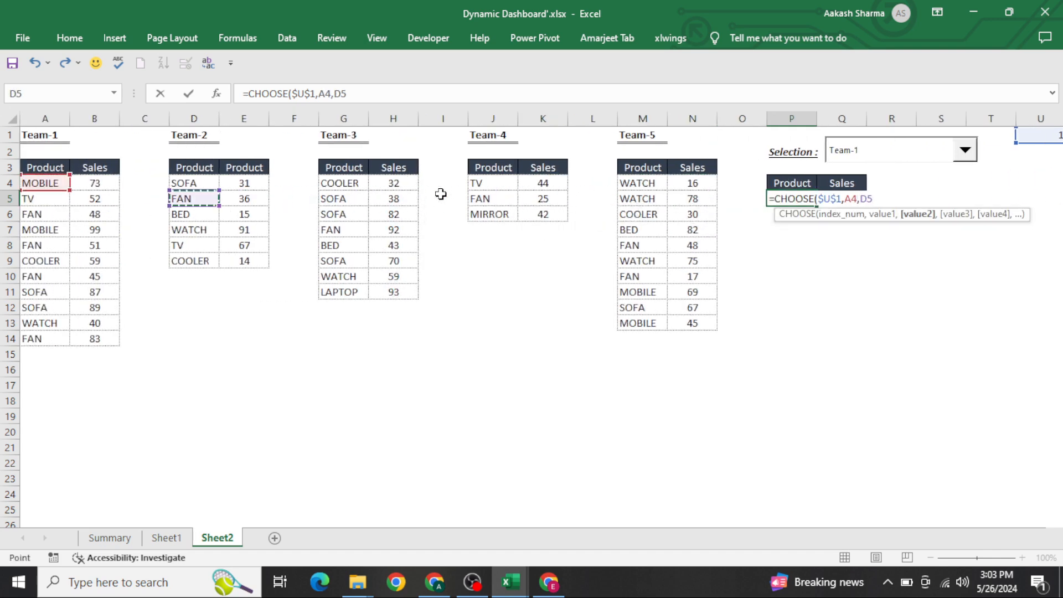
key(Up)
key(Return)
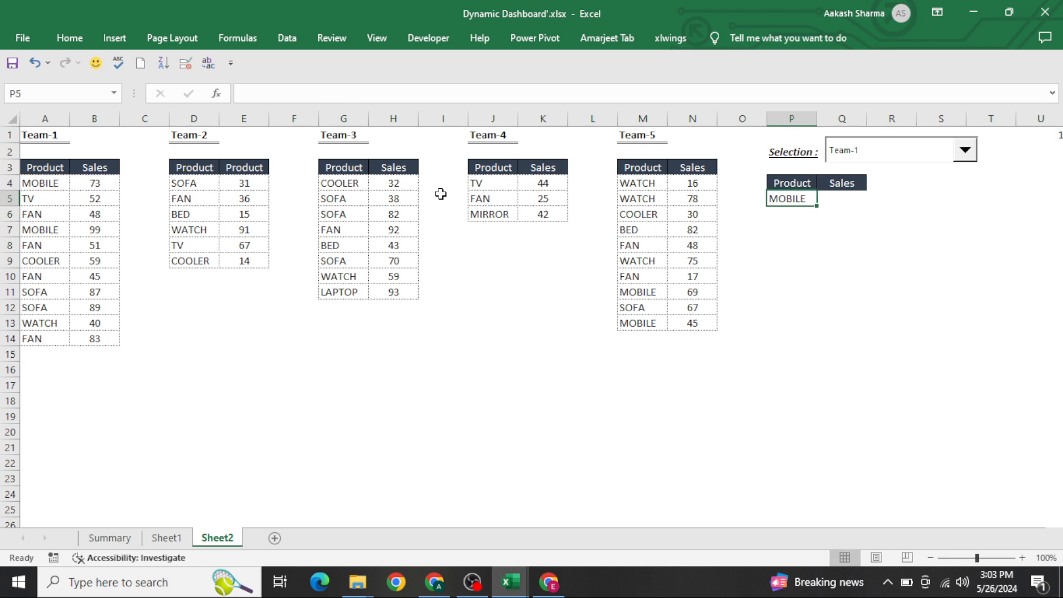
Step: Fill the P5 formula down through P17
key(Up)
key(shift+Down)
key(shift+Down)
key(shift+Down)
key(shift+Down)
key(shift+Down)
key(shift+Down)
key(shift+Down)
key(shift+Down)
key(shift+Down)
key(shift+Down)
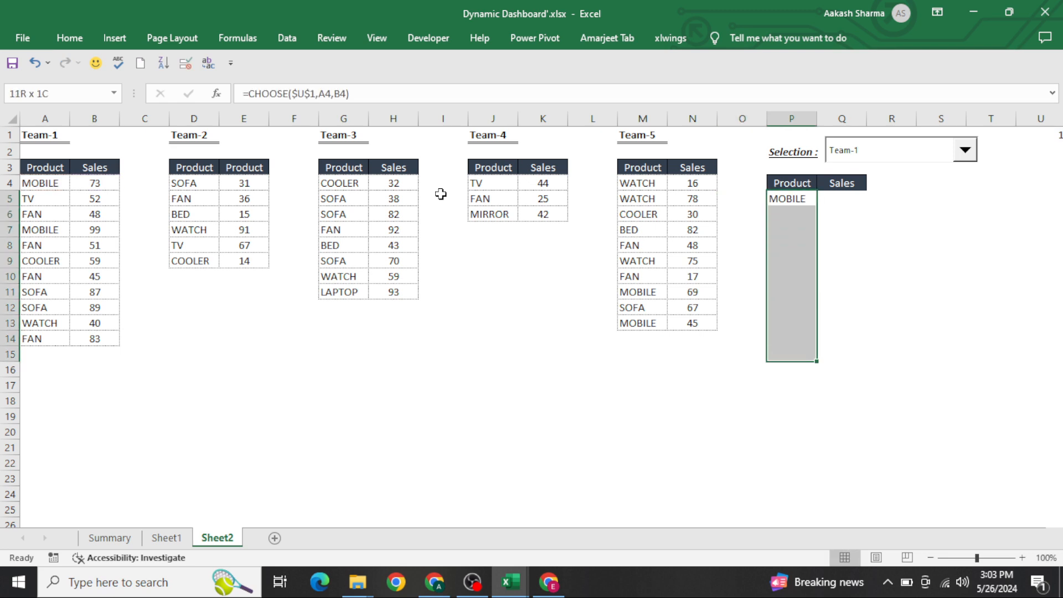
key(ctrl+d)
key(shift+Down)
key(shift+Down)
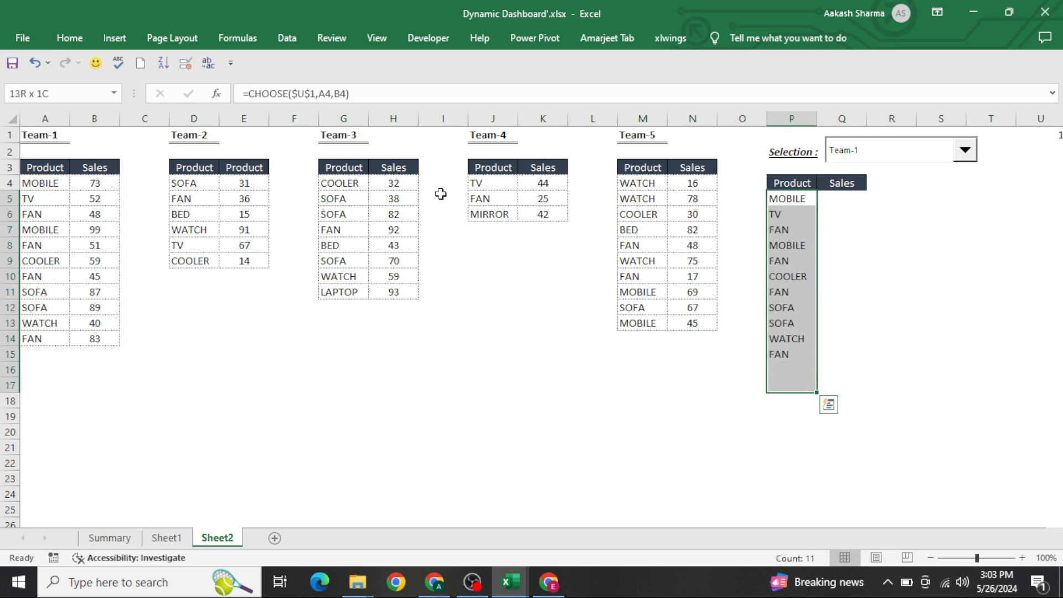
key(ctrl+d)
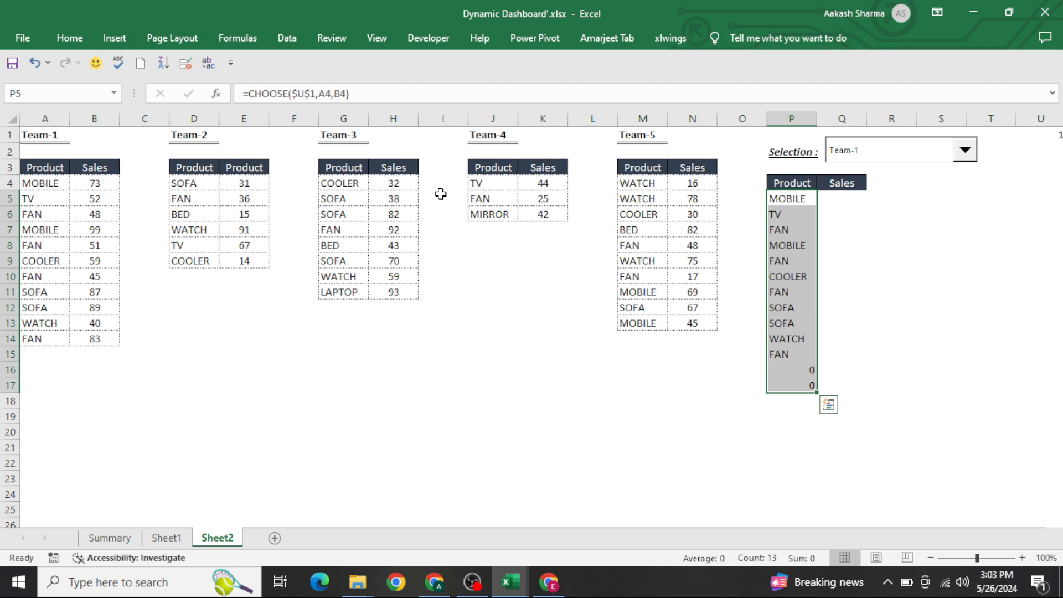
Step: Fill the Product column formulas right into the Sales column Q5:Q17
key(ctrl+q)
key(Escape)
key(ctrl+Down)
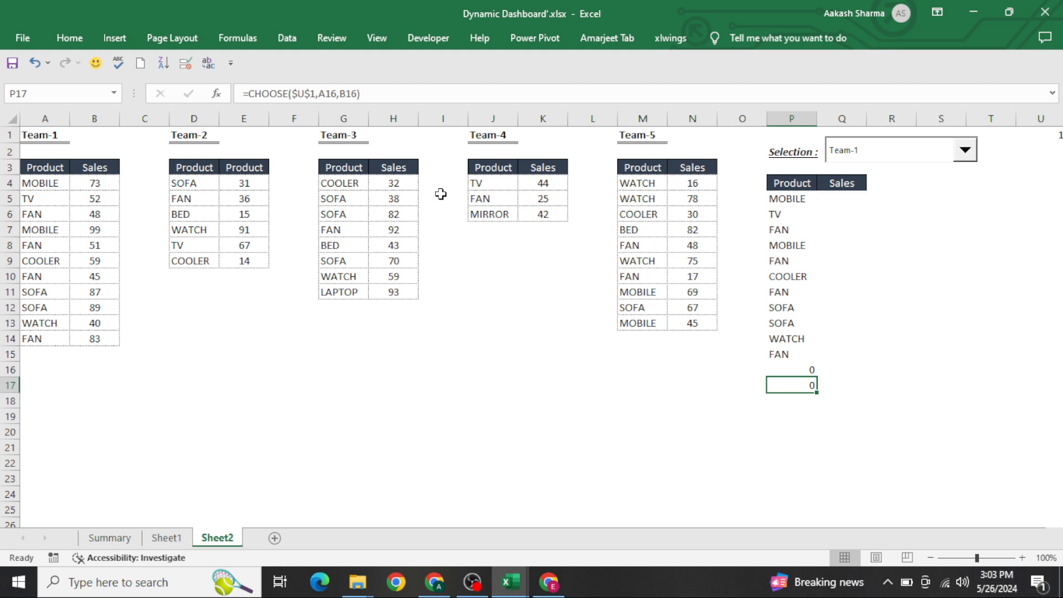
key(ctrl+Up)
key(Down)
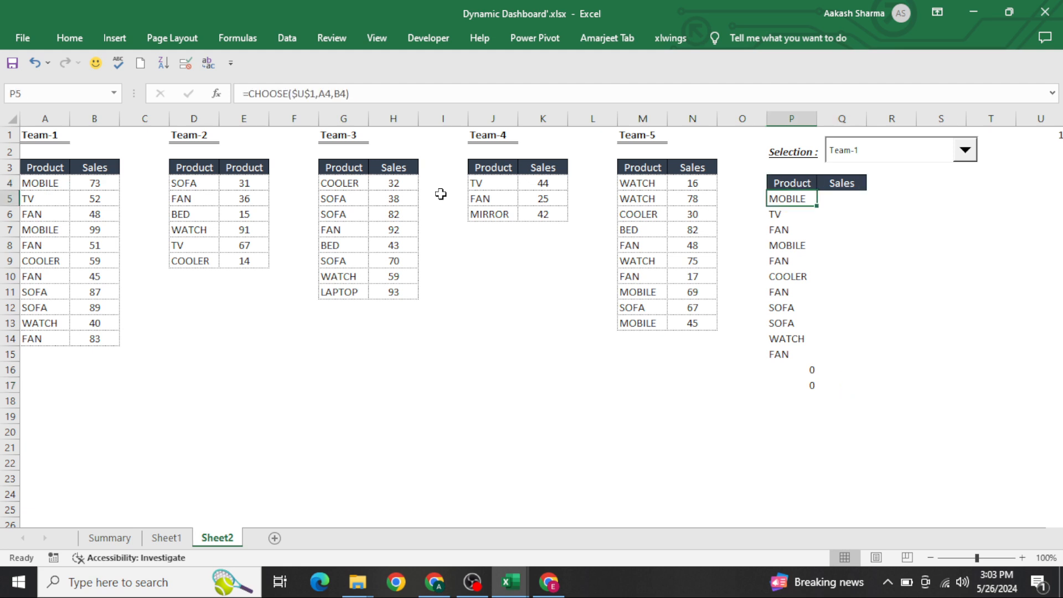
key(ctrl+shift+Down)
key(shift+Right)
key(ctrl+r)
Step: Inspect the copied CHOOSE formulas in the Sales column cells one by one
key(Right)
key(F2)
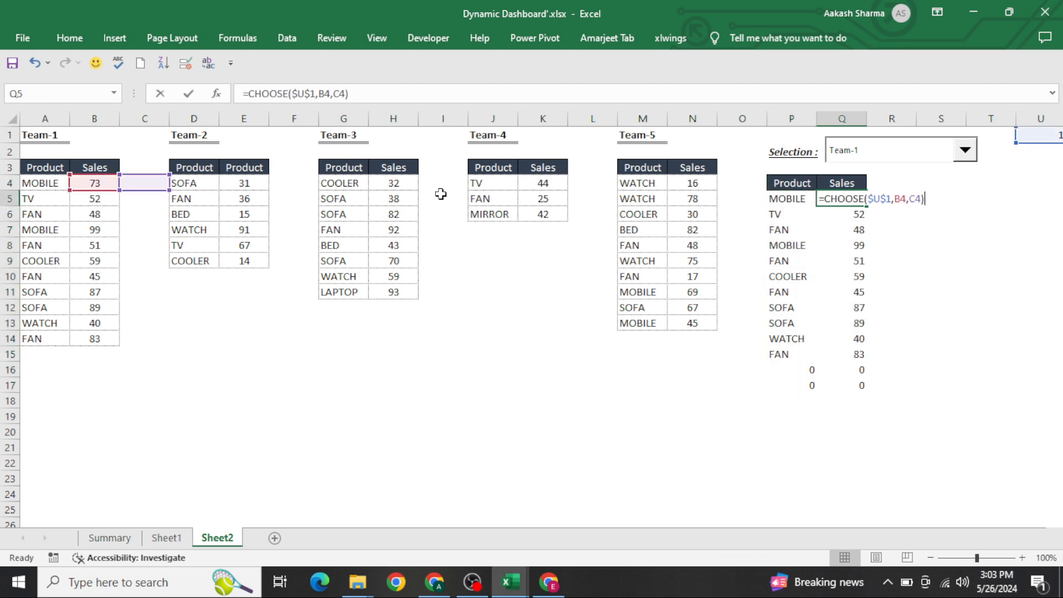
key(Return)
key(F2)
key(Return)
key(F2)
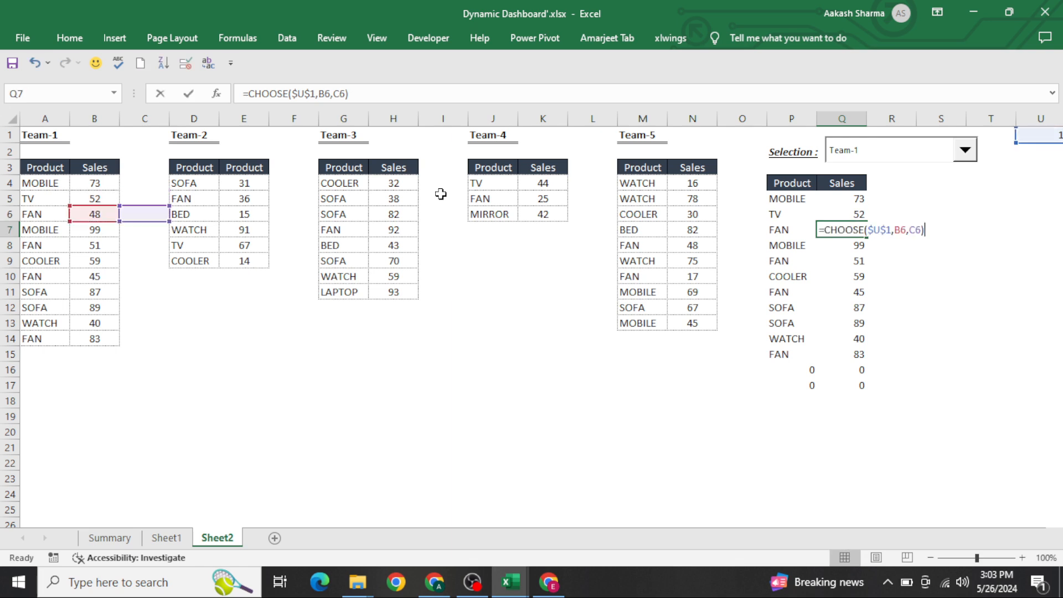
key(Escape)
key(Up)
key(Up)
key(F2)
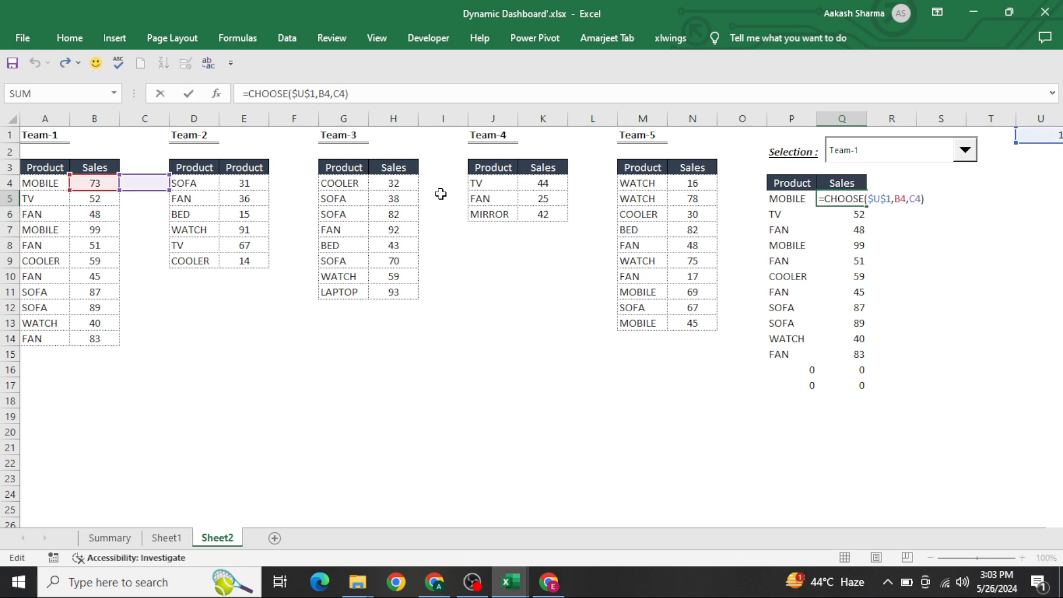
key(Escape)
key(Left)
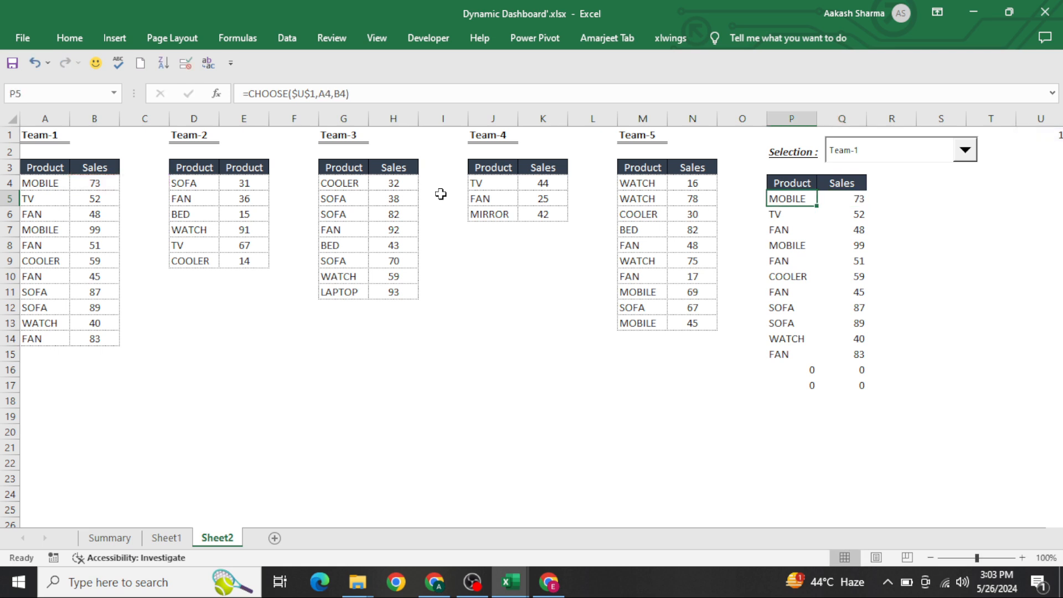
Step: Clear all formulas from the Product and Sales range P5:Q17
key(ctrl+shift+Down)
key(shift+Right)
key(Delete)
key(Left)
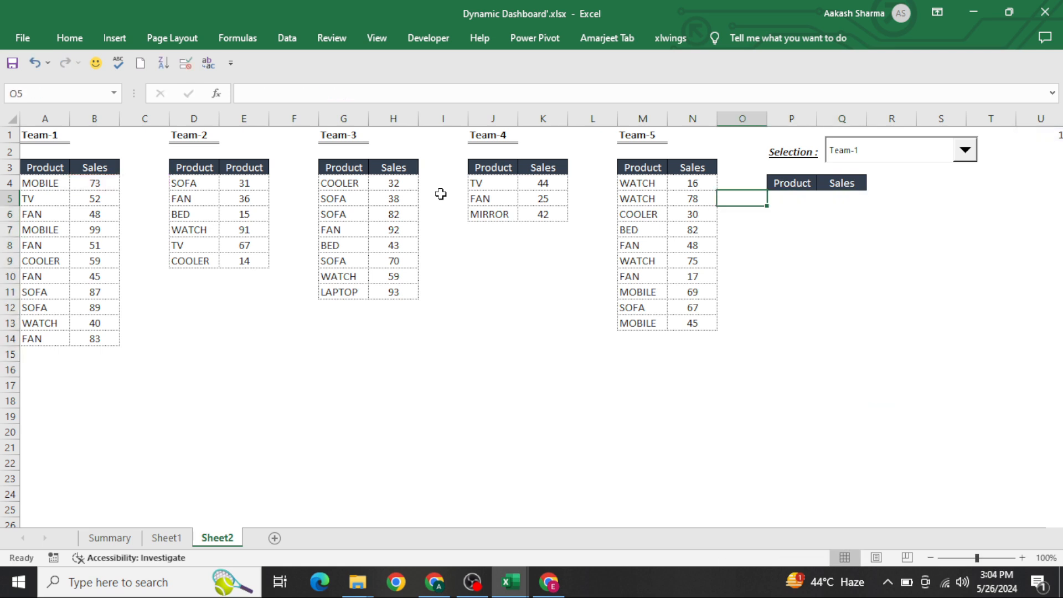
Step: Enter =CHOOSE($U$1,A4,D4,G4,J4,M4) in P5 to pick the first product from the selected team
key(Right)
text(=cho)
key(Tab)
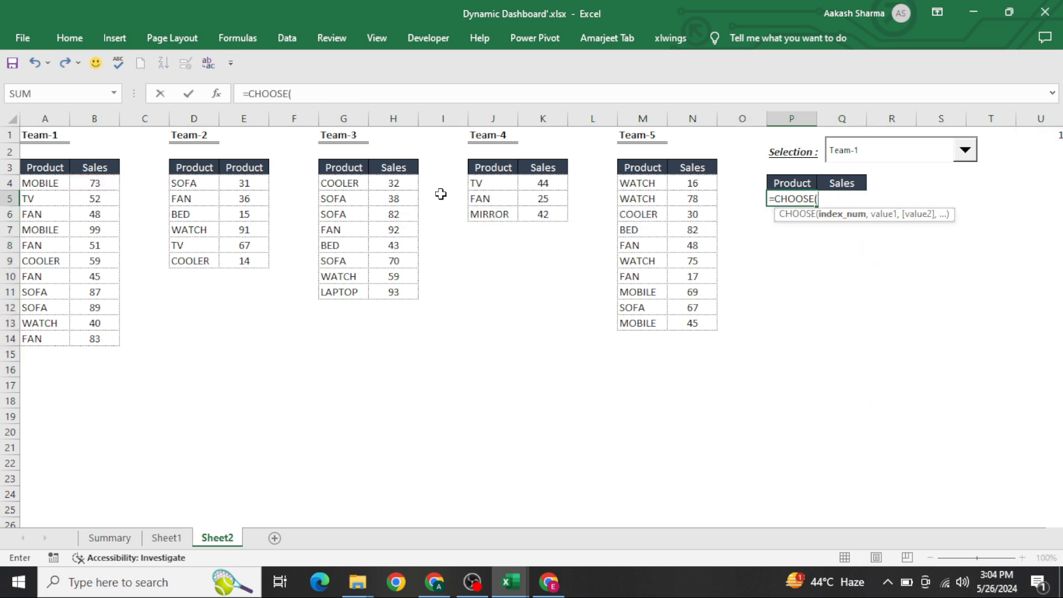
key(Right)
key(Right)
key(Right)
key(Right)
key(Right)
key(Up)
key(Up)
key(Up)
key(Up)
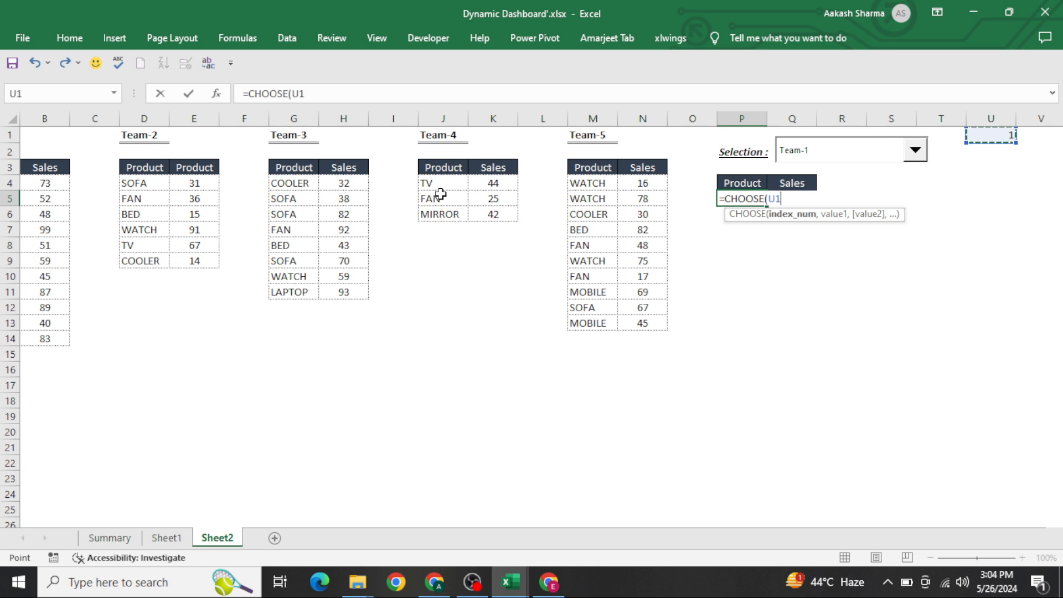
key(F4)
text(,)
key(Left)
key(Left)
key(Left)
key(Left)
key(Left)
key(Left)
key(Left)
key(Left)
key(Left)
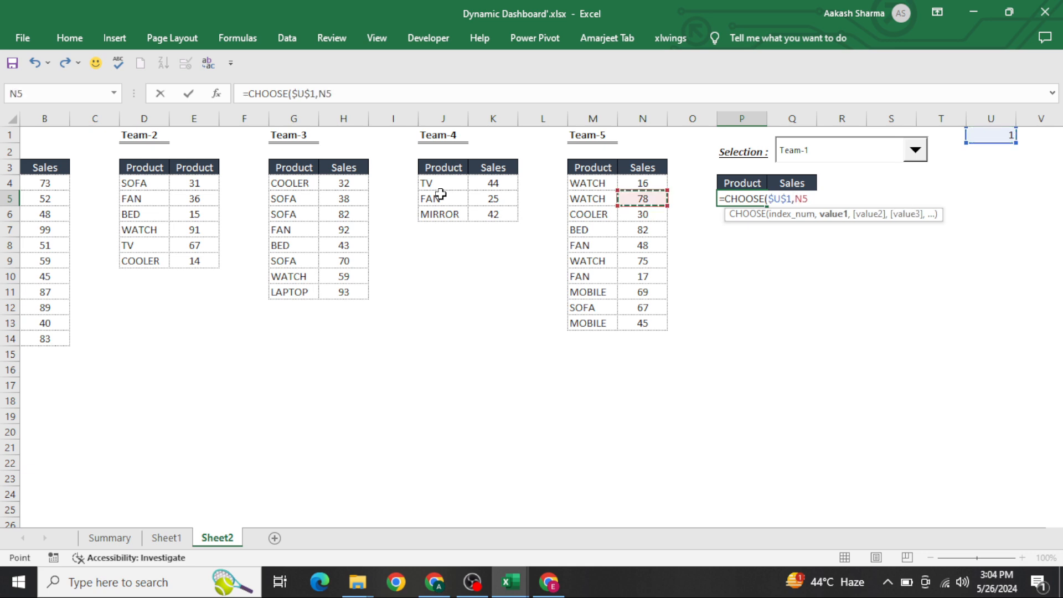
key(Left)
key(Left)
key(Left)
key(Left)
key(Left)
key(Left)
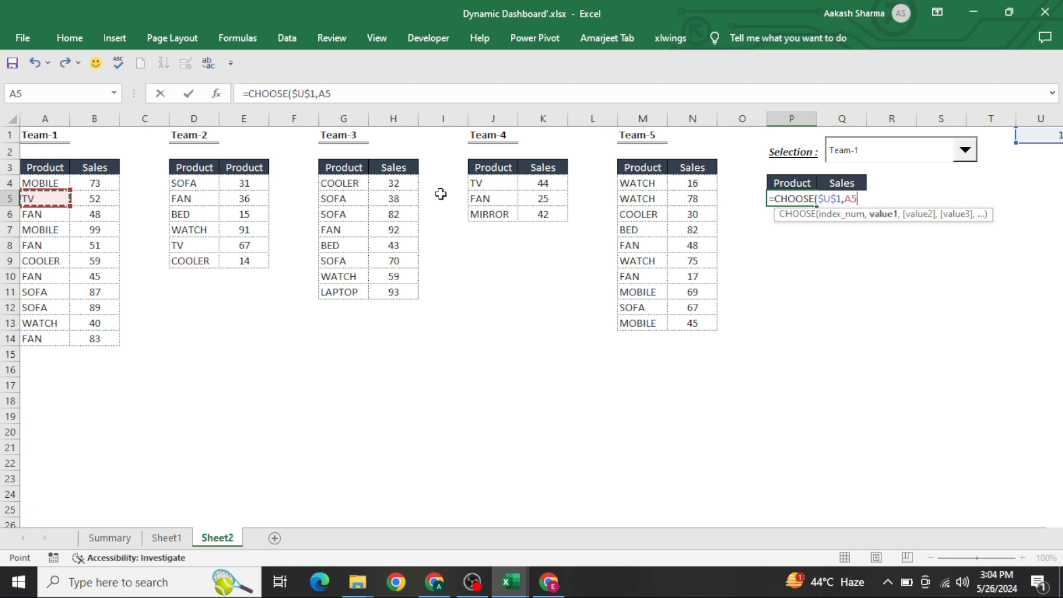
key(Up)
text(,)
key(Left)
key(Left)
key(Left)
key(Left)
key(Left)
key(Left)
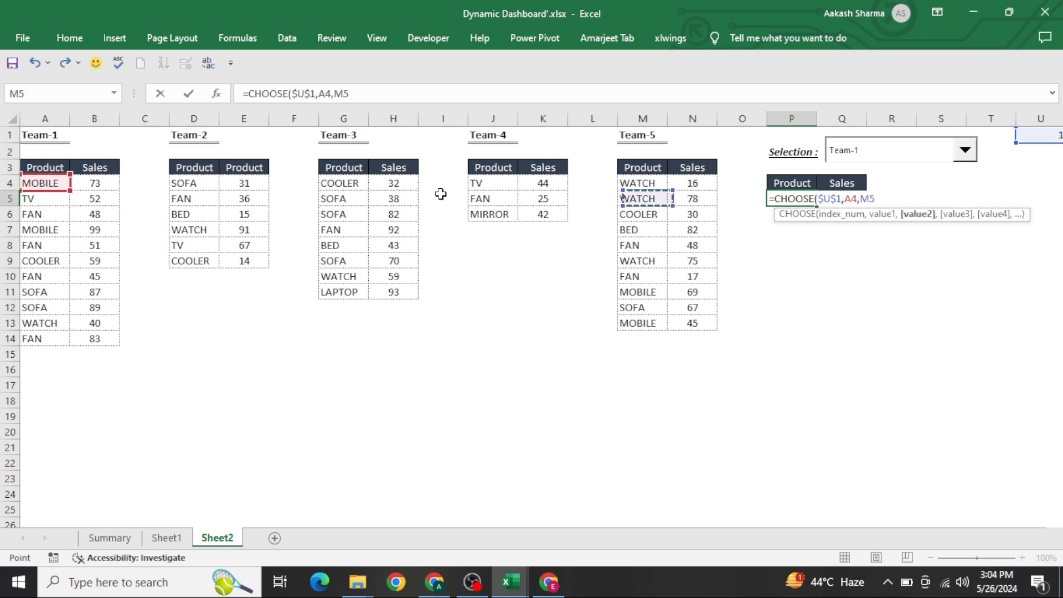
key(Left)
key(Left)
key(Left)
key(Up)
key(Left)
key(Left)
key(Left)
text(,)
key(Left)
key(Left)
key(Left)
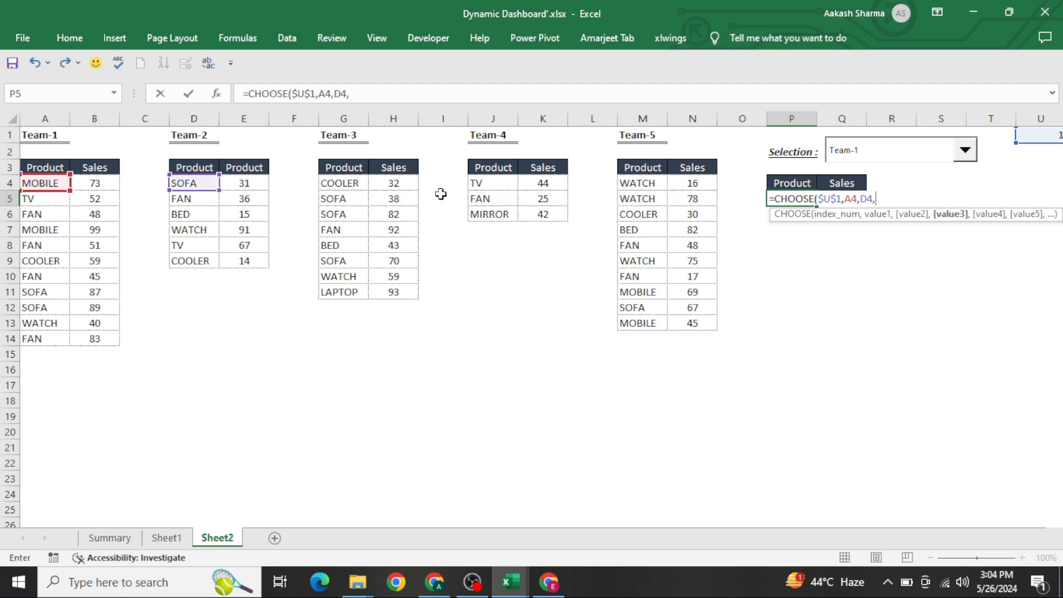
key(Left)
key(Left)
key(Left)
key(Left)
key(Up)
key(Left)
key(Left)
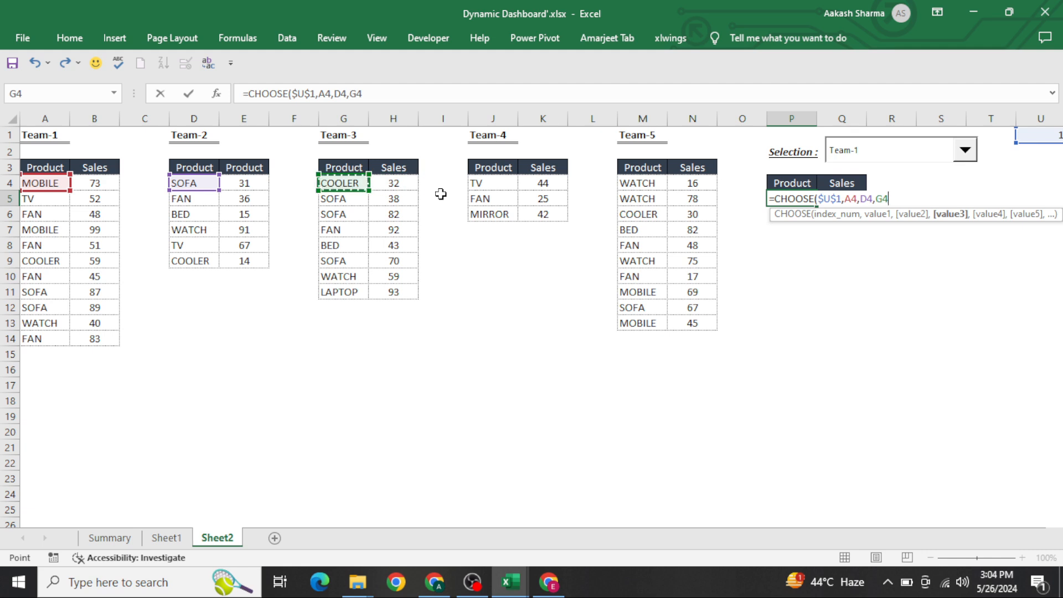
text(,)
key(Left)
key(Left)
key(Left)
key(Up)
key(Left)
key(Left)
key(Left)
text(,)
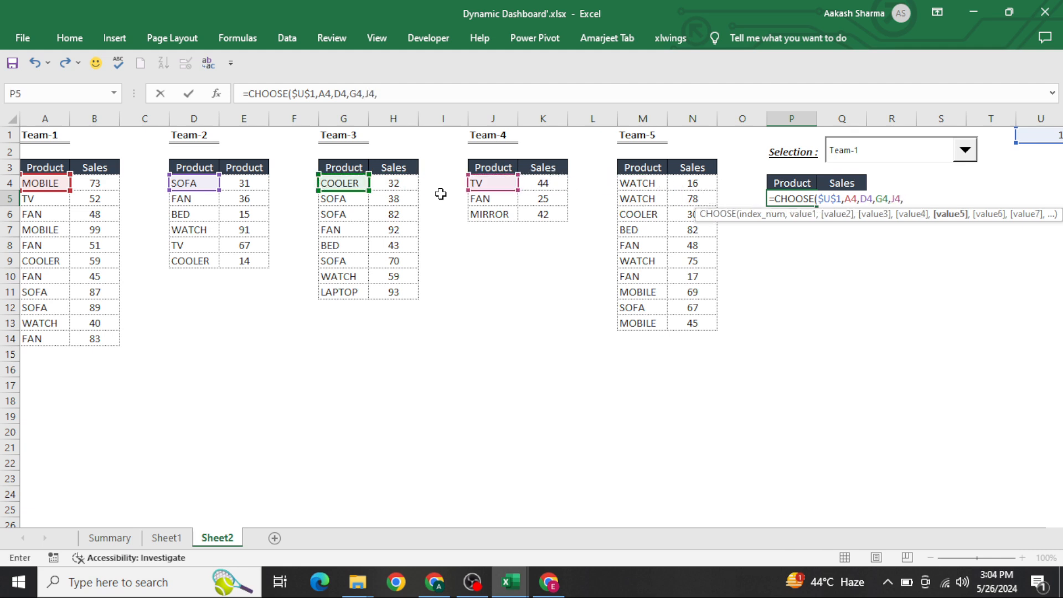
key(Left)
key(Left)
key(Left)
key(Up)
key(Return)
Step: Fill the CHOOSE formula down through P17 and right into the Sales column Q5:Q17
key(Up)
key(shift+Down)
key(shift+Down)
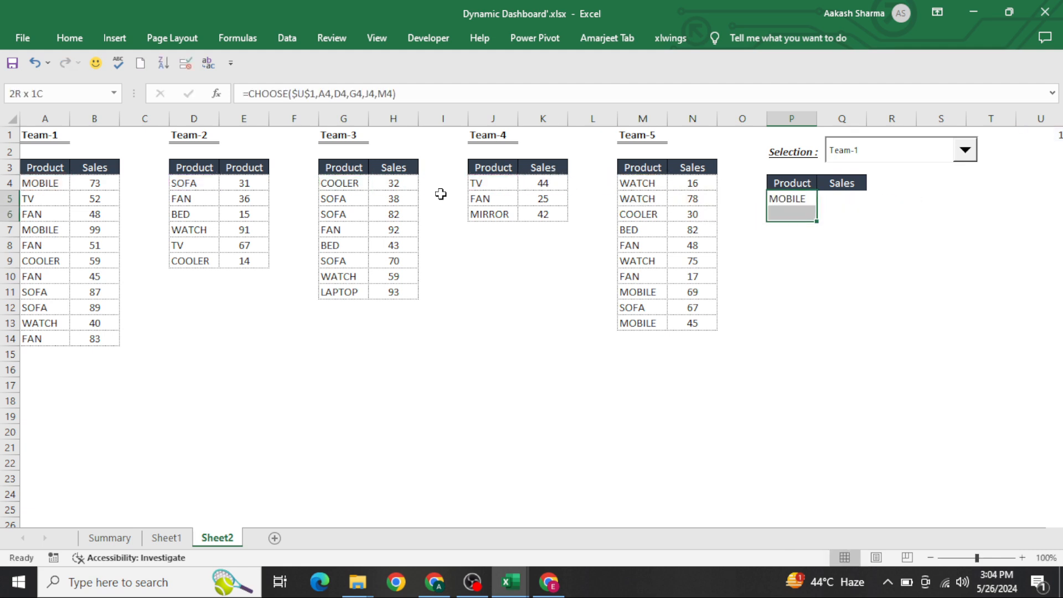
key(shift+Down)
key(shift+Down)
key(shift+Down)
key(shift+Down)
key(shift+Down)
key(shift+Down)
key(shift+Down)
key(shift+Down)
key(shift+Down)
key(shift+Down)
key(ctrl+d)
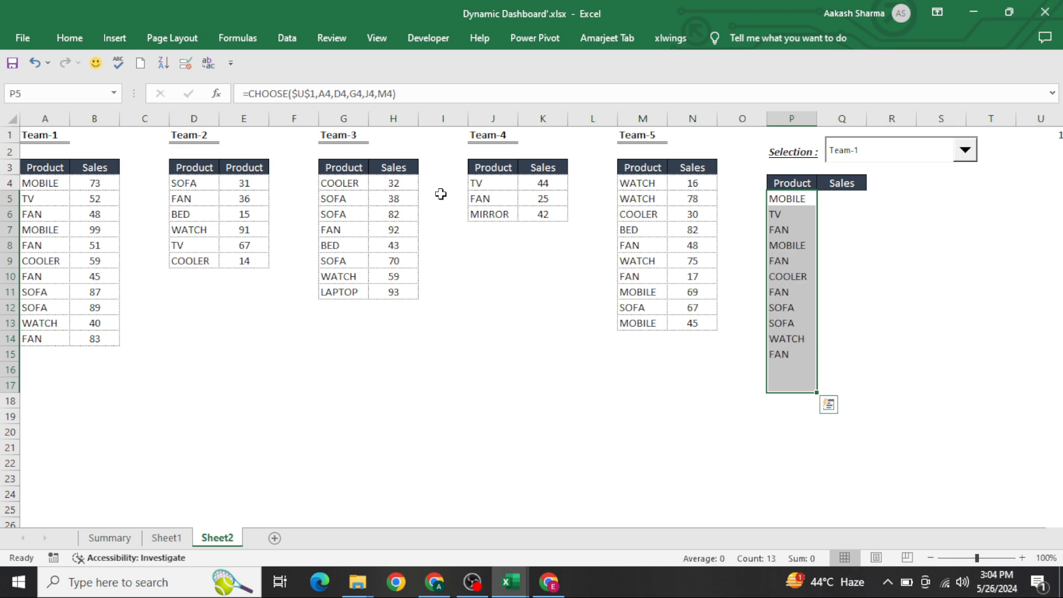
key(shift+Right)
key(ctrl+r)
Step: Inspect the copied CHOOSE formulas in the Sales and Product cells one by one
key(Right)
key(Down)
key(F2)
key(Escape)
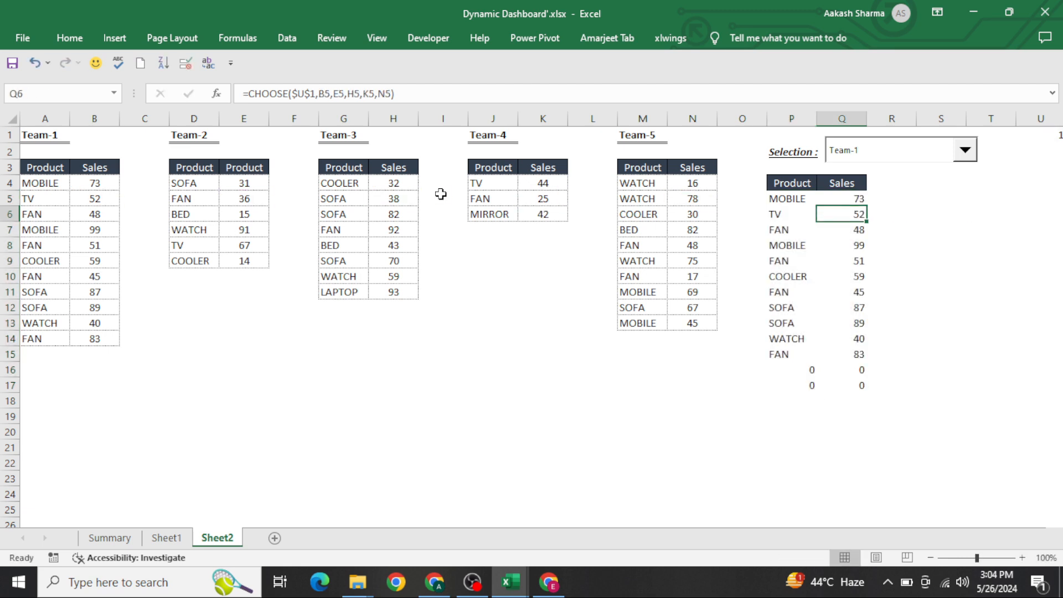
key(Up)
key(F2)
key(Return)
key(Down)
key(F2)
key(Escape)
key(Up)
click(793, 224)
key(Up)
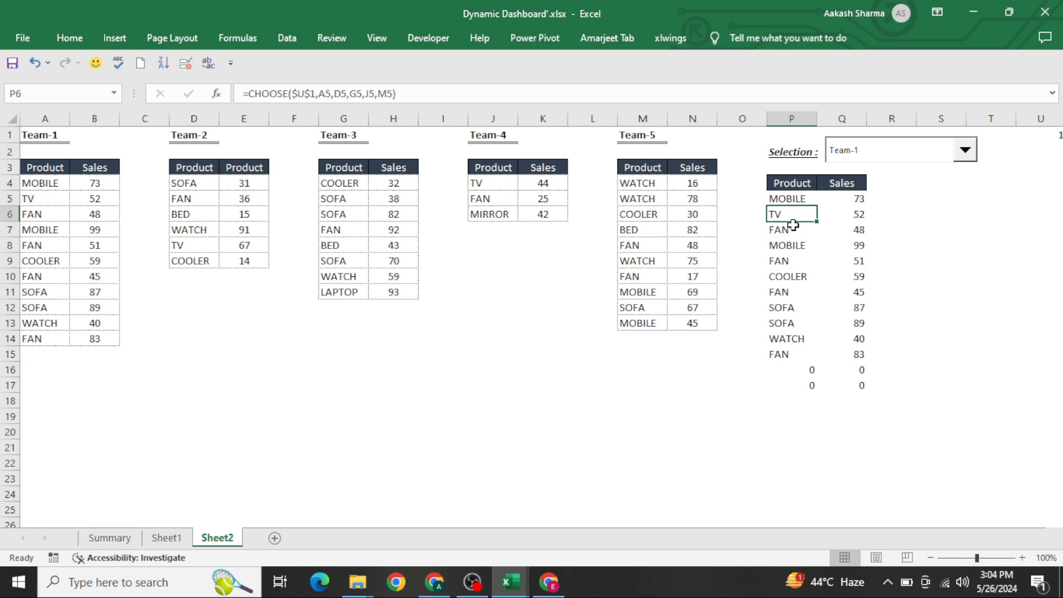
key(Up)
Step: Switch the team selection combo box to Team-2
key(ctrl+shift+Down)
key(shift+Right)
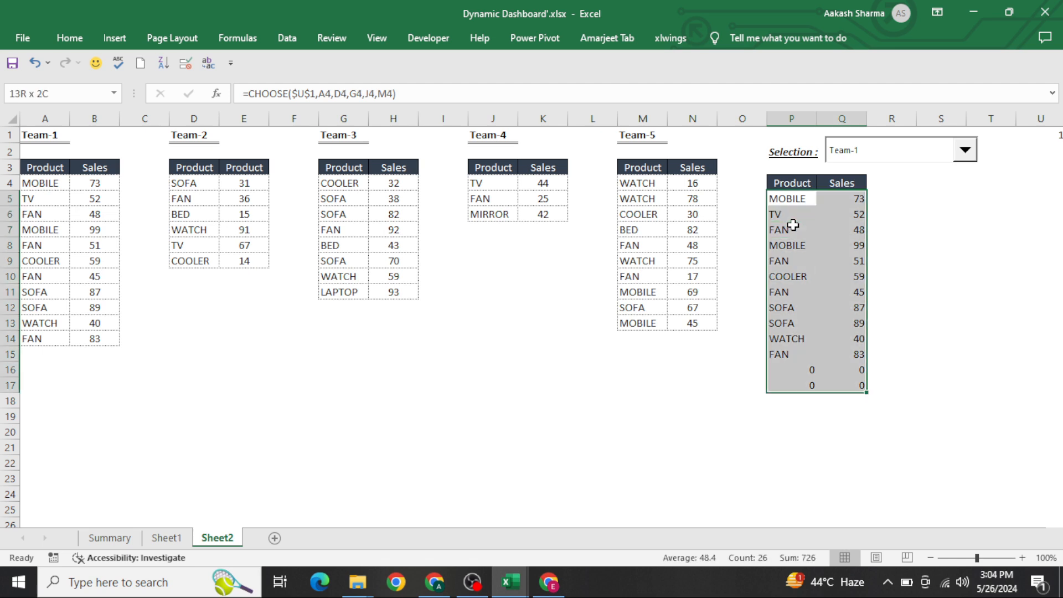
key(Right)
click(914, 155)
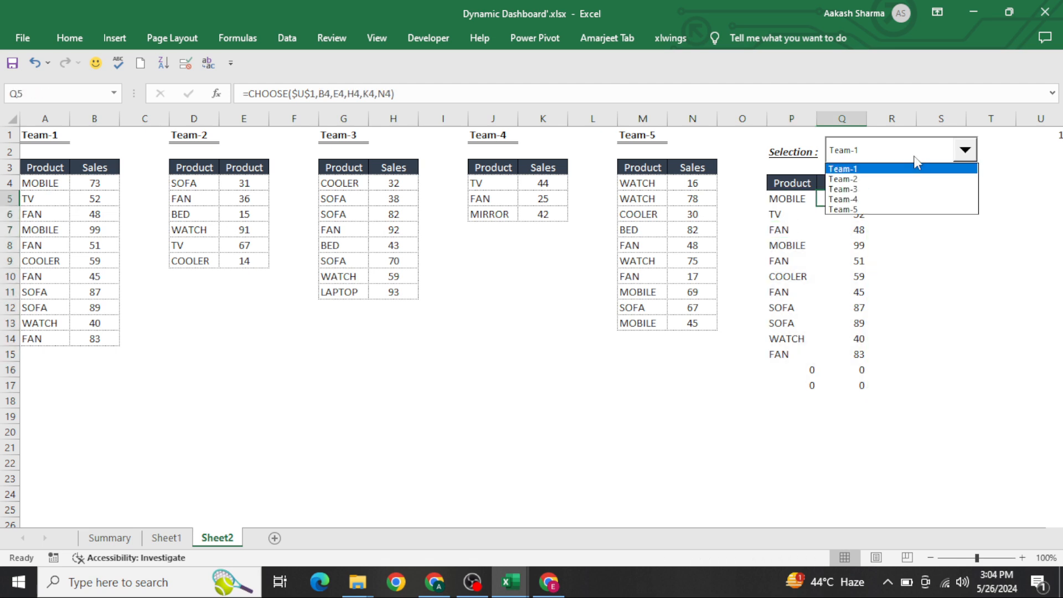
click(891, 177)
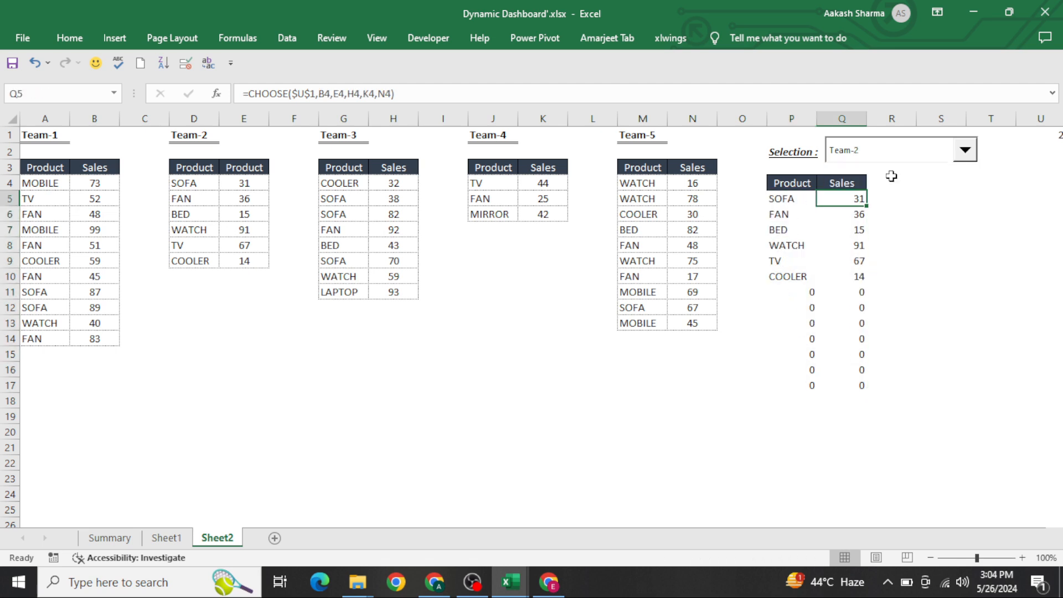
Step: Insert a 2-D clustered column chart from the Product and Sales range P4:Q17
click(789, 198)
key(ctrl+shift+Down)
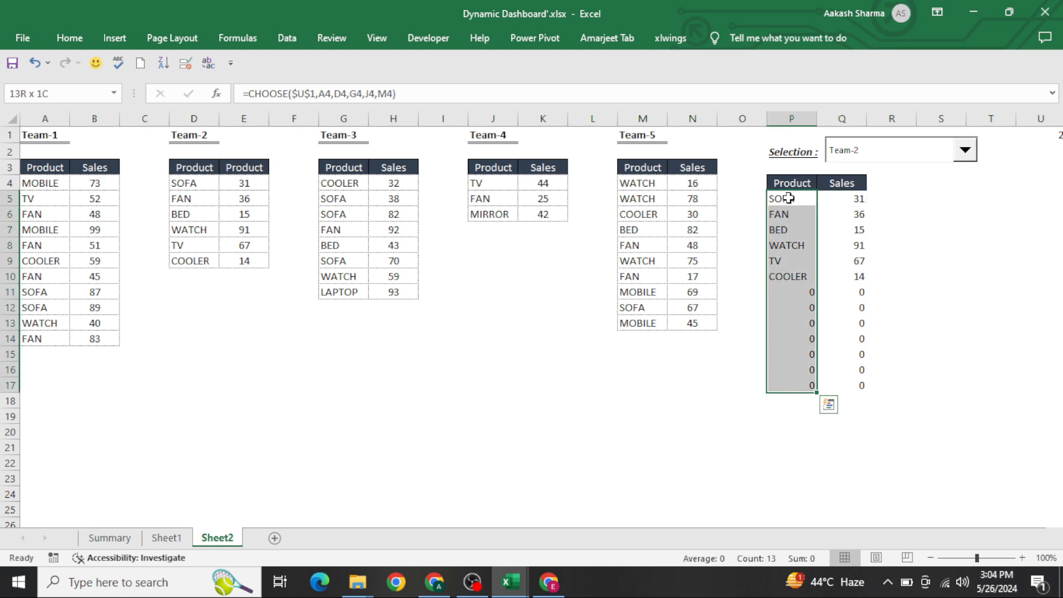
key(shift+Right)
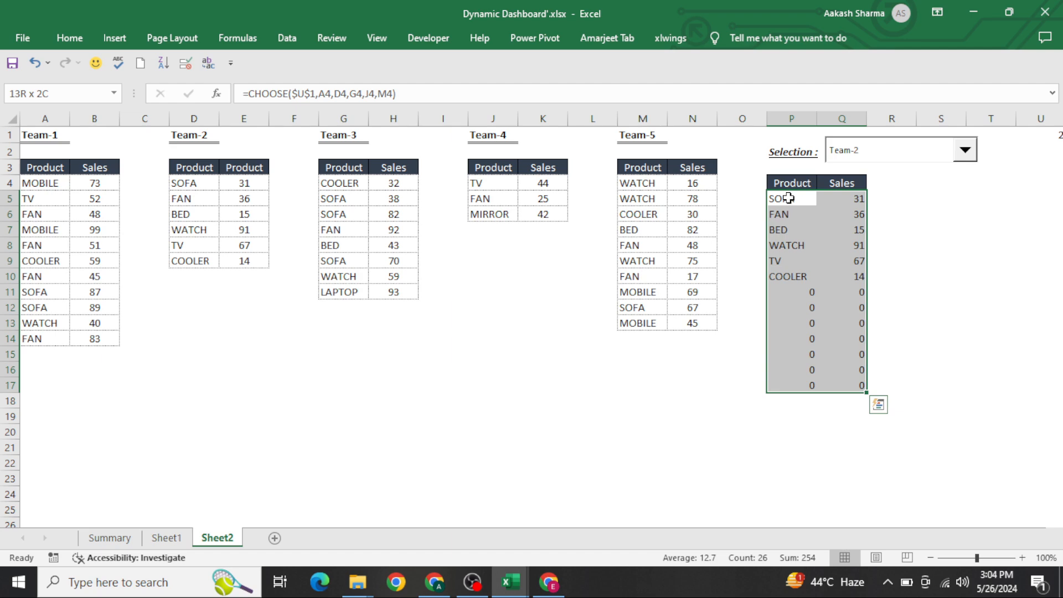
key(Up)
key(ctrl+shift+Down)
key(shift+Right)
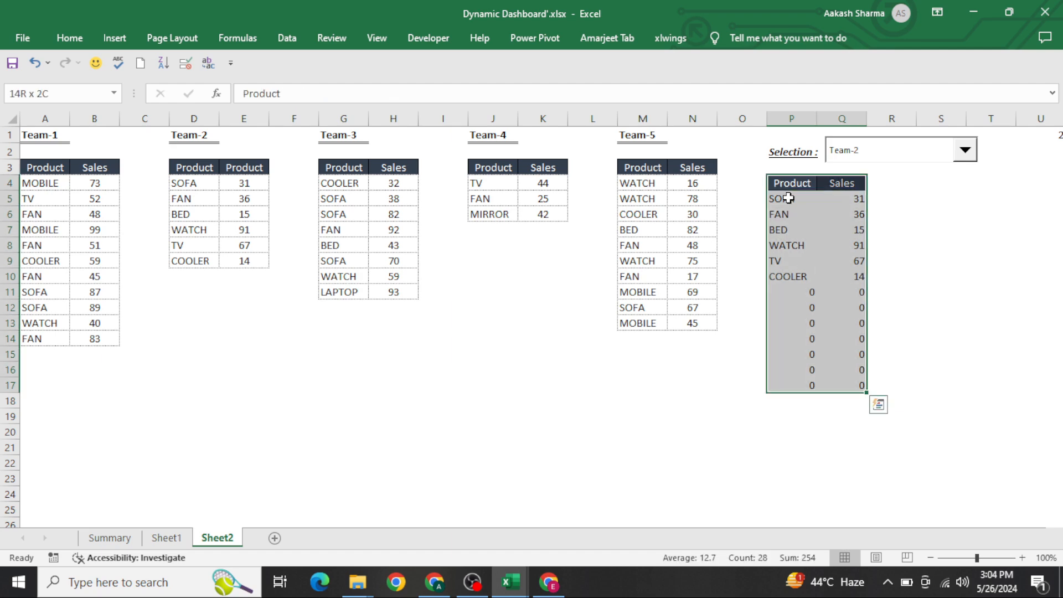
click(115, 38)
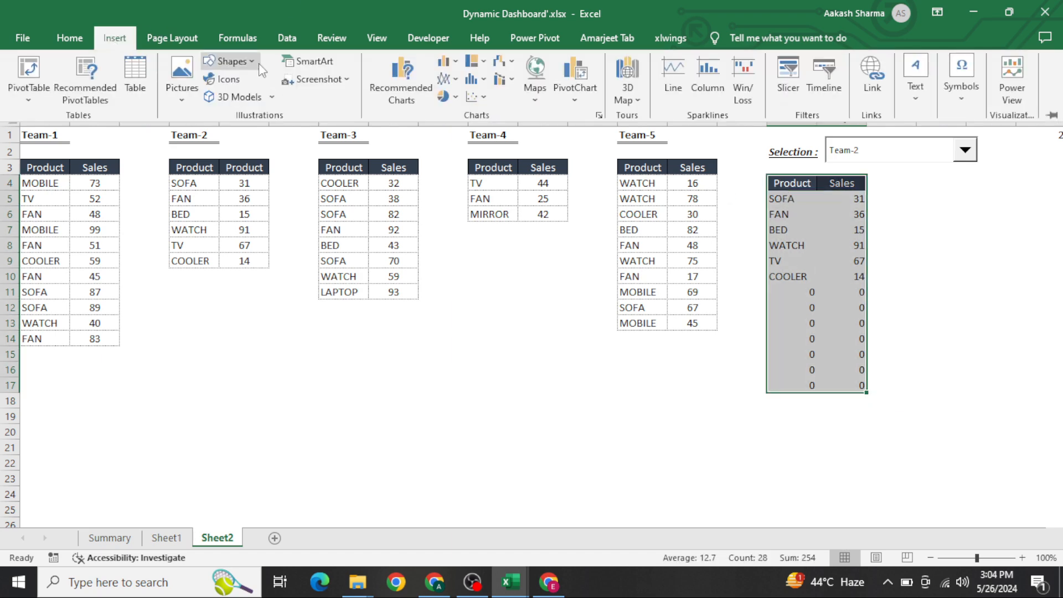
click(444, 61)
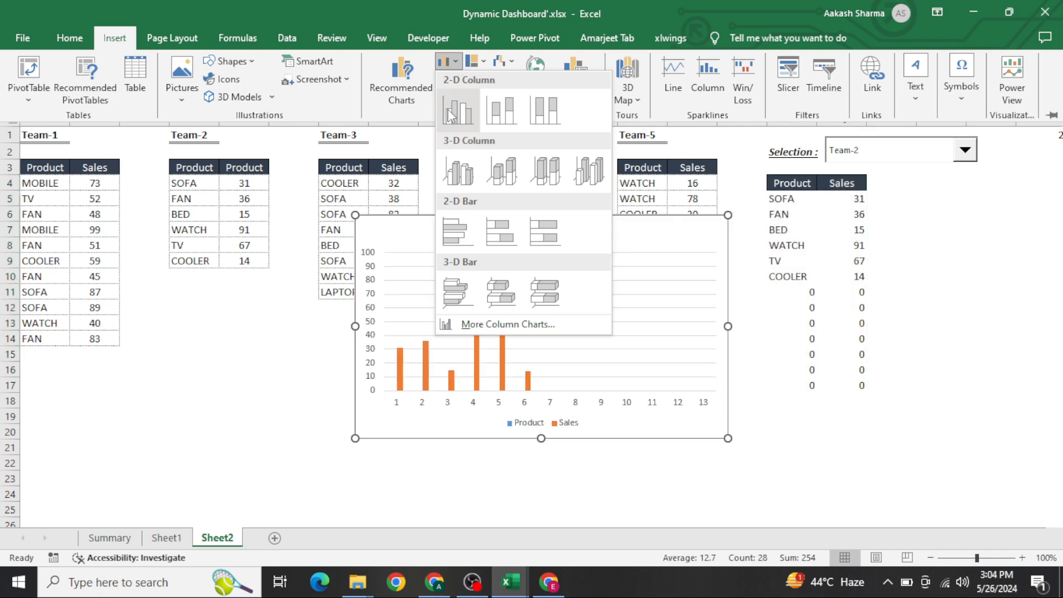
click(459, 108)
click(926, 276)
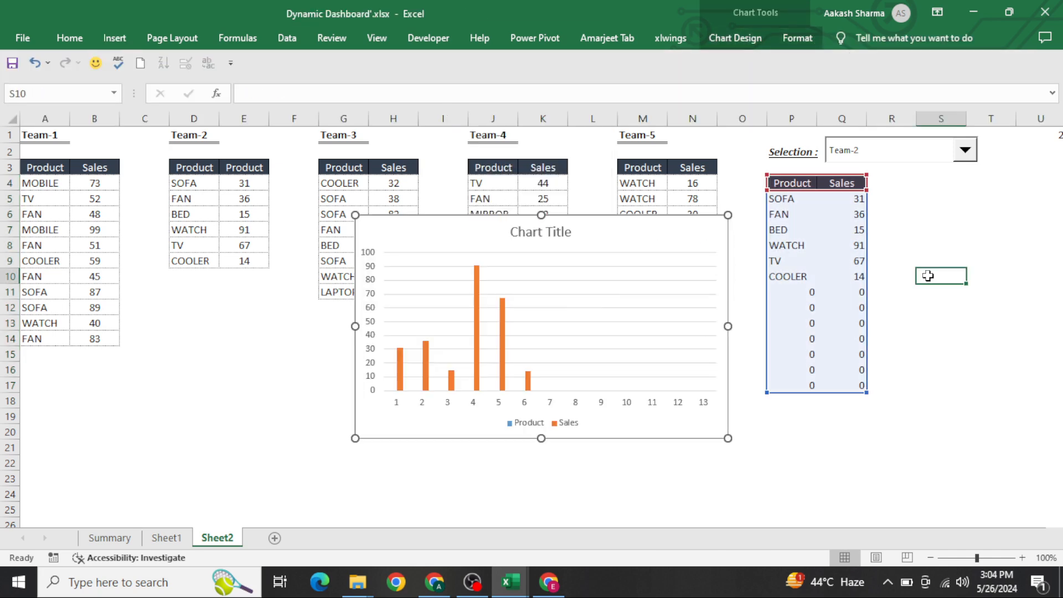
Step: Move the chart beside the Product and Sales table and widen it slightly
key(Right)
key(Right)
key(Right)
key(Right)
key(Right)
key(Right)
key(Right)
key(Right)
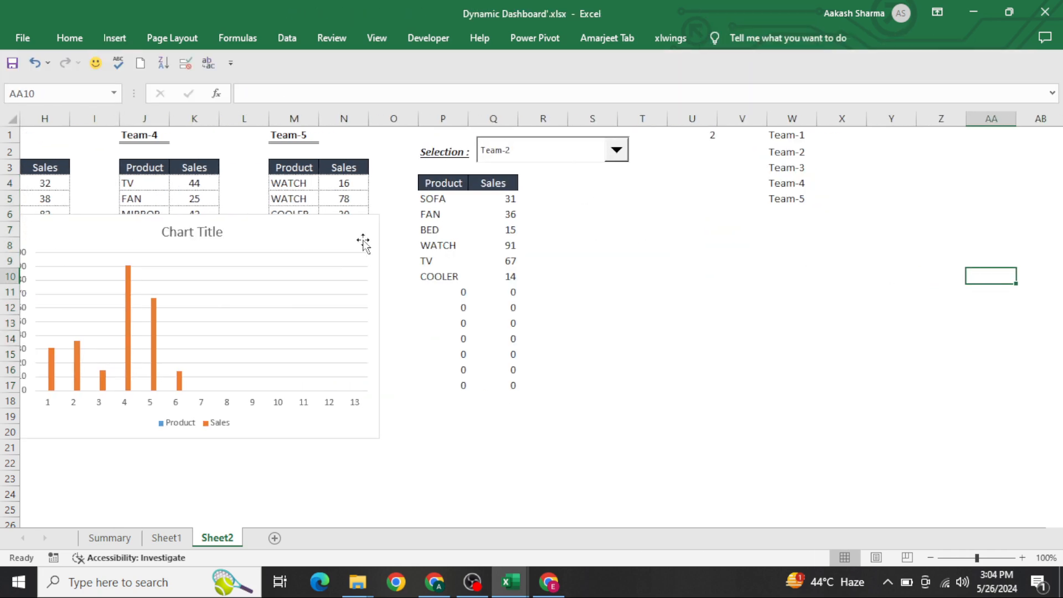
click(362, 242)
drag(311, 213, 815, 172)
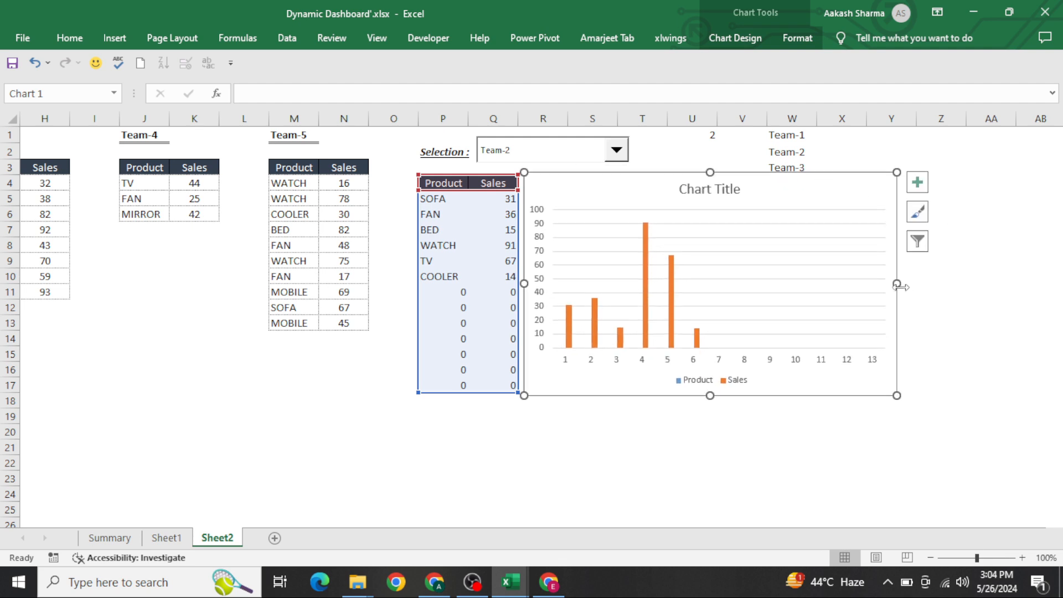
drag(899, 286, 935, 283)
Step: Switch the team selection combo box back to Team-1
click(616, 150)
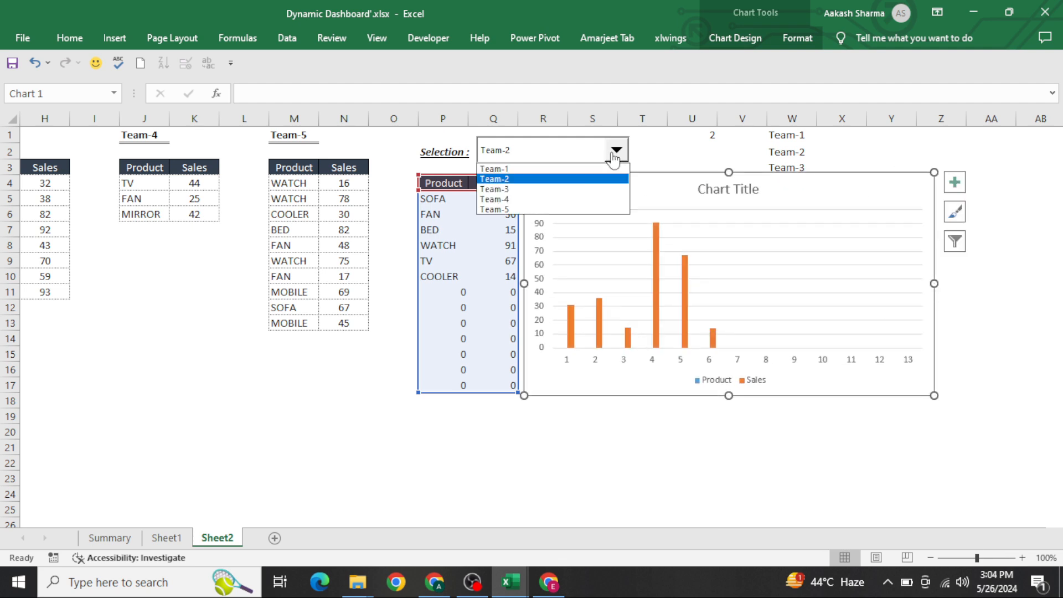
click(580, 168)
click(641, 155)
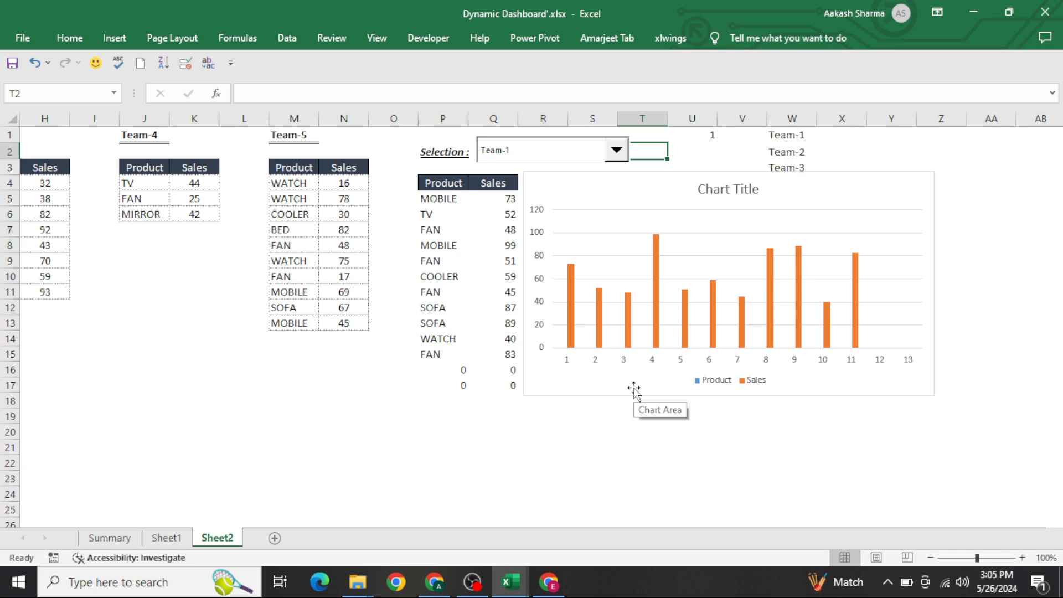
Step: Copy the Product and Sales header cells P4:Q4 into Y1:Z1
click(471, 246)
key(ctrl+Up)
key(ctrl+Left)
key(shift+Right)
key(ctrl+c)
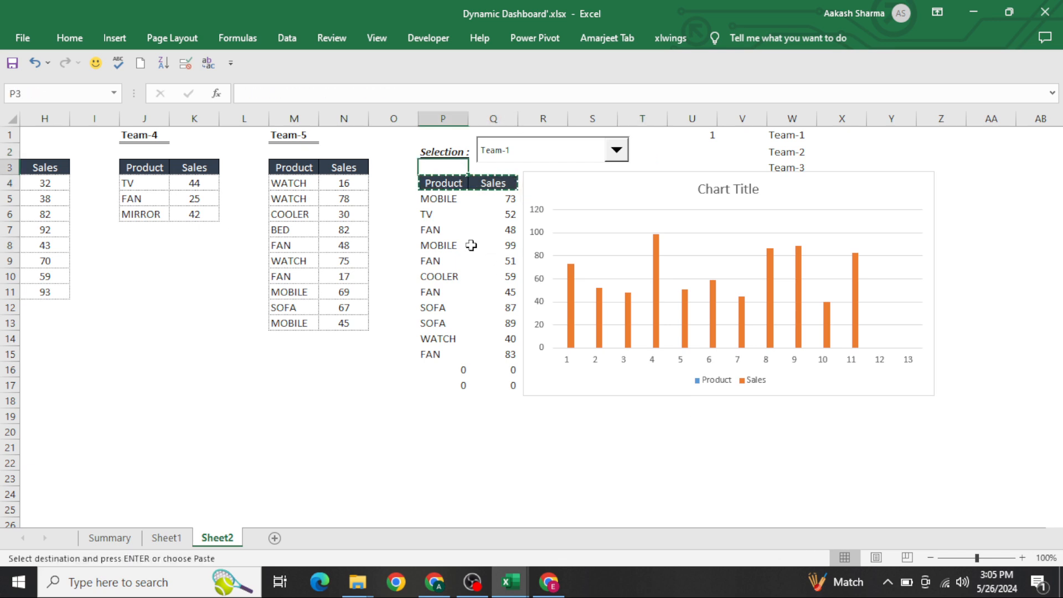
key(ctrl+Up)
key(ctrl+Right)
key(Right)
key(Right)
key(Right)
key(Right)
key(ctrl+v)
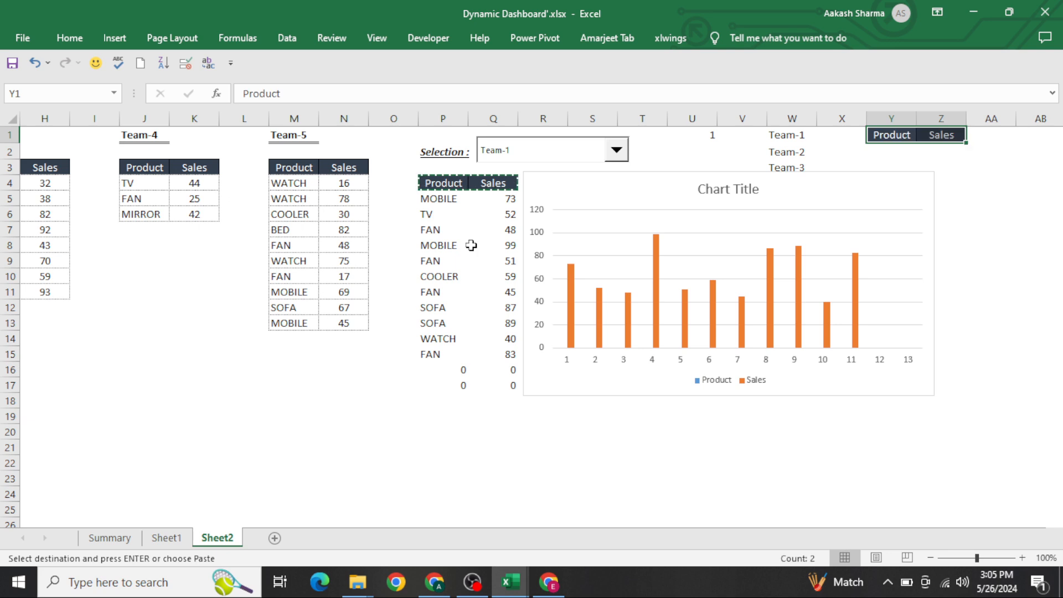
key(Escape)
Step: Move the chart down slightly below the team list
drag(831, 177, 838, 215)
Step: Enter the array formula =OFFSET($P$5,0,0,COUNTIF($P$5:$P$17,"<>0"),1) in Y2, accepting the suggested correction
click(907, 156)
key(Up)
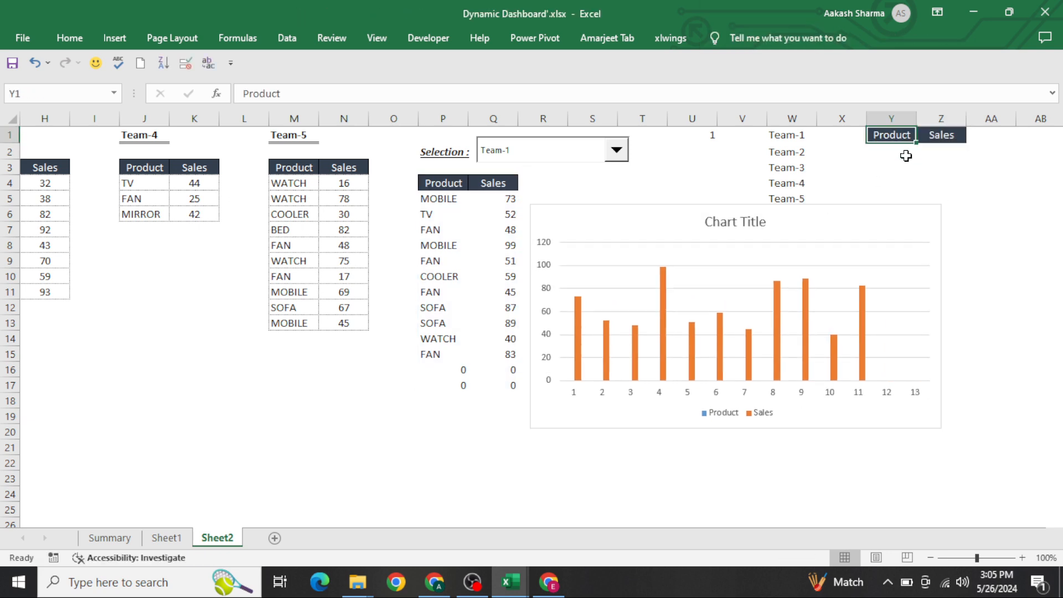
click(906, 156)
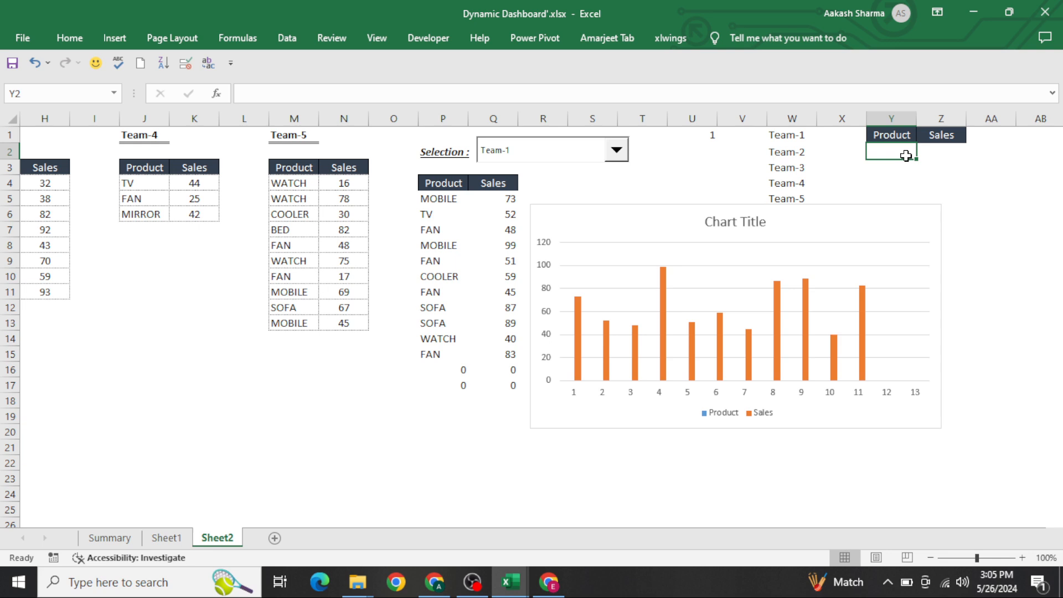
text(=off)
key(Tab)
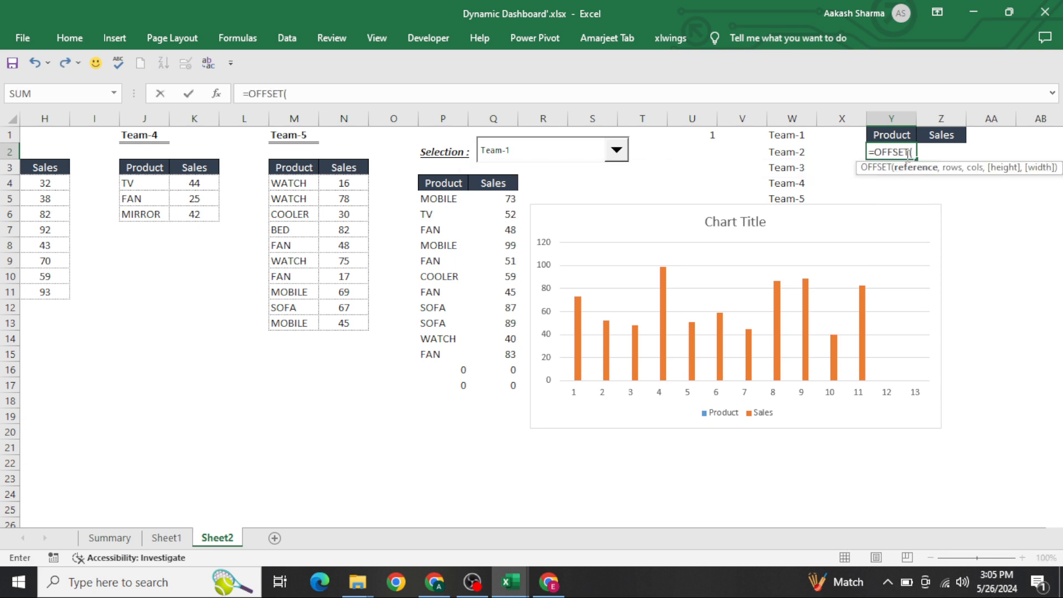
click(455, 183)
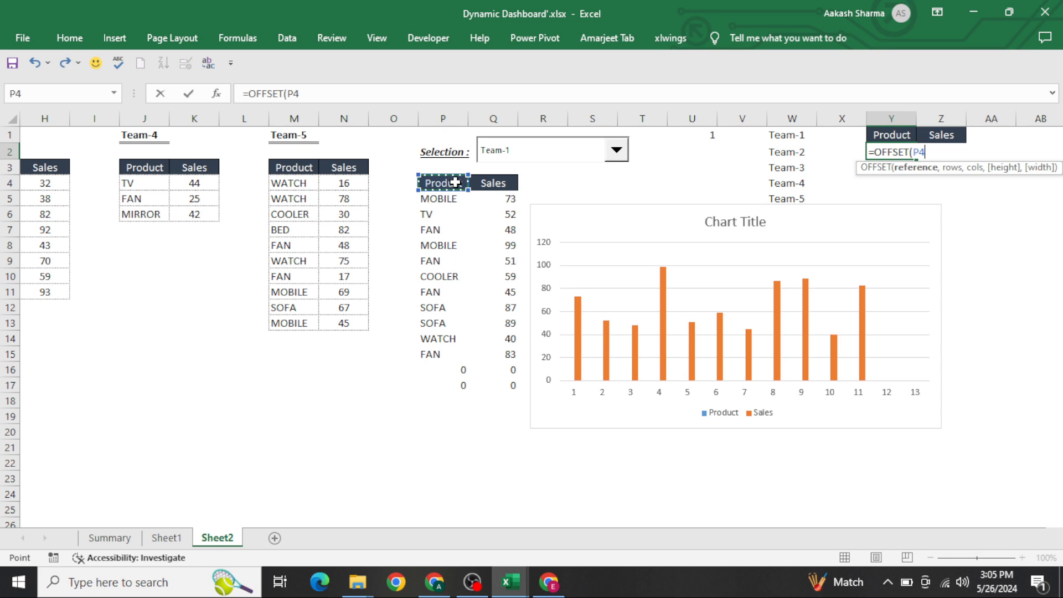
key(Down)
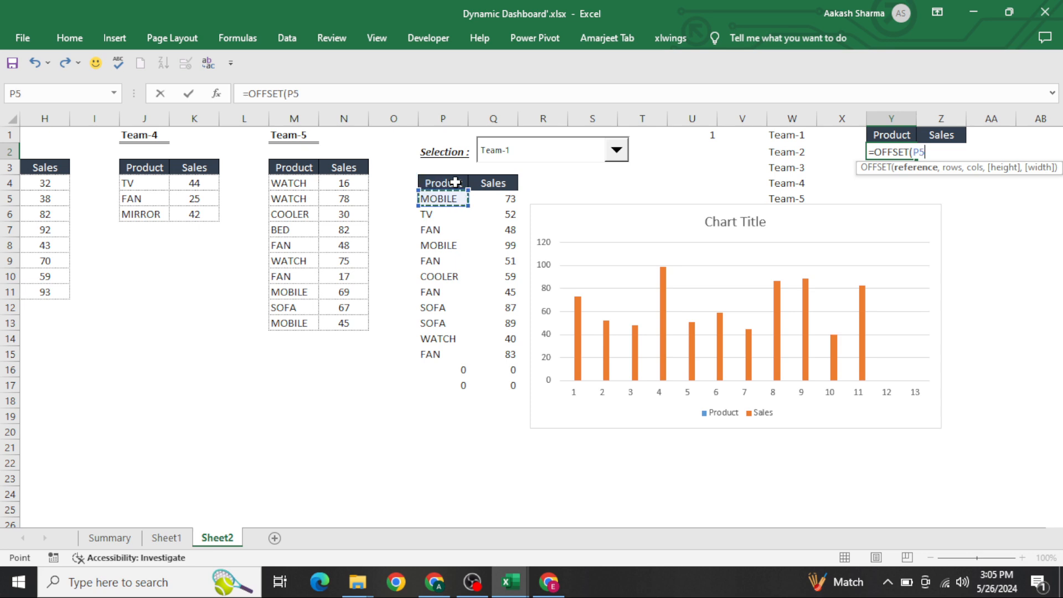
key(F4)
text(,0,0,)
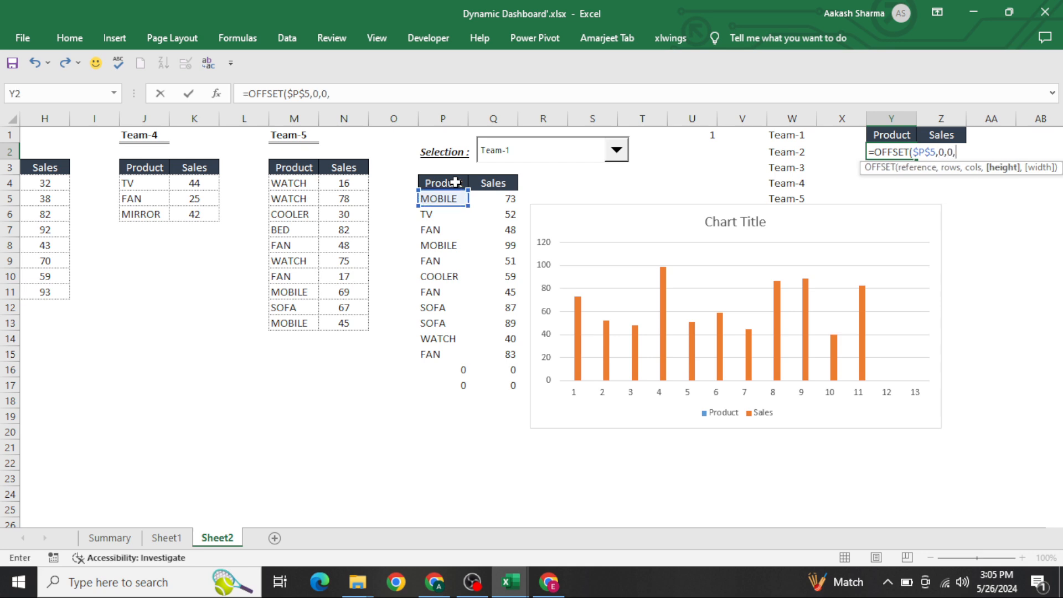
text(coun)
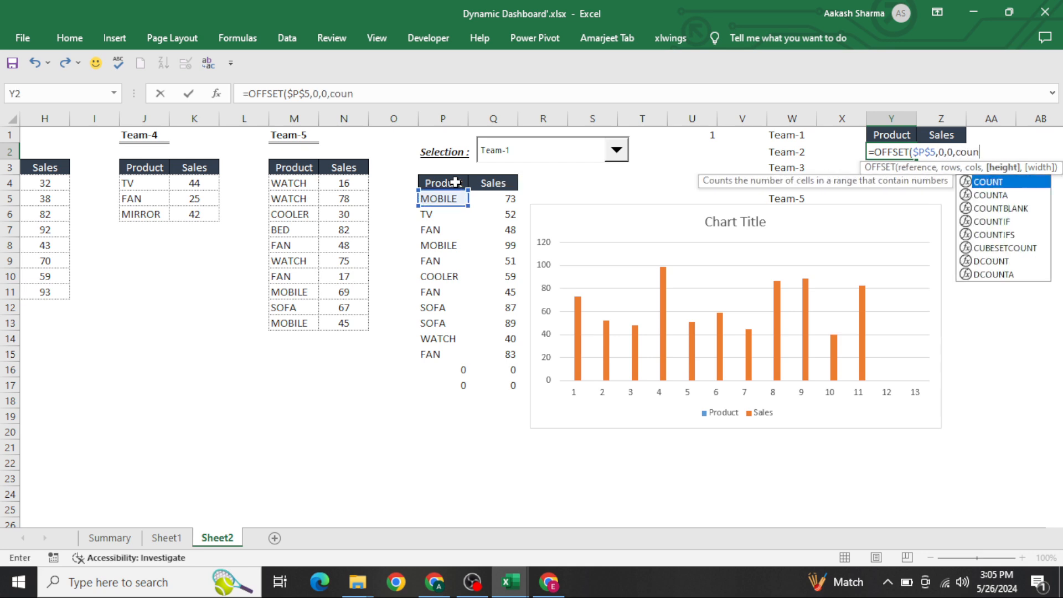
text(ti)
key(Tab)
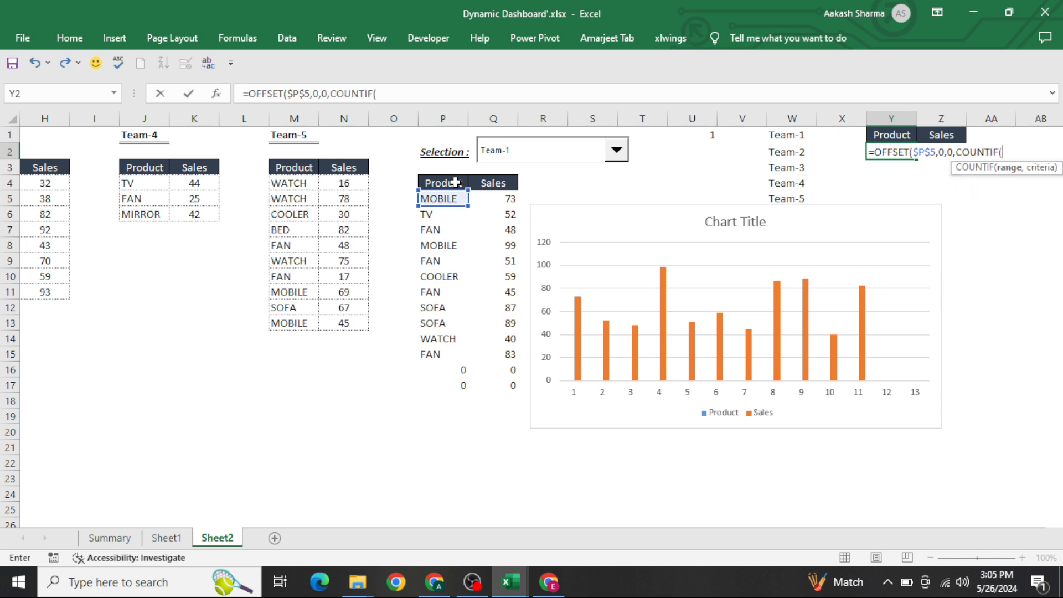
key(Down)
key(Down)
key(Down)
key(ctrl+Left)
key(ctrl+Left)
key(ctrl+Left)
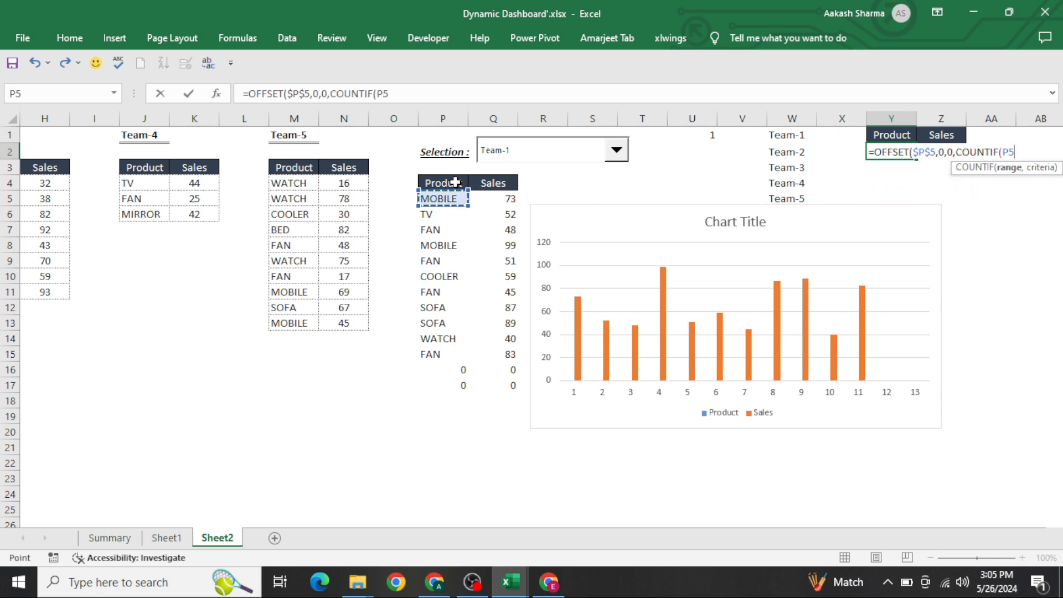
key(ctrl+shift+Down)
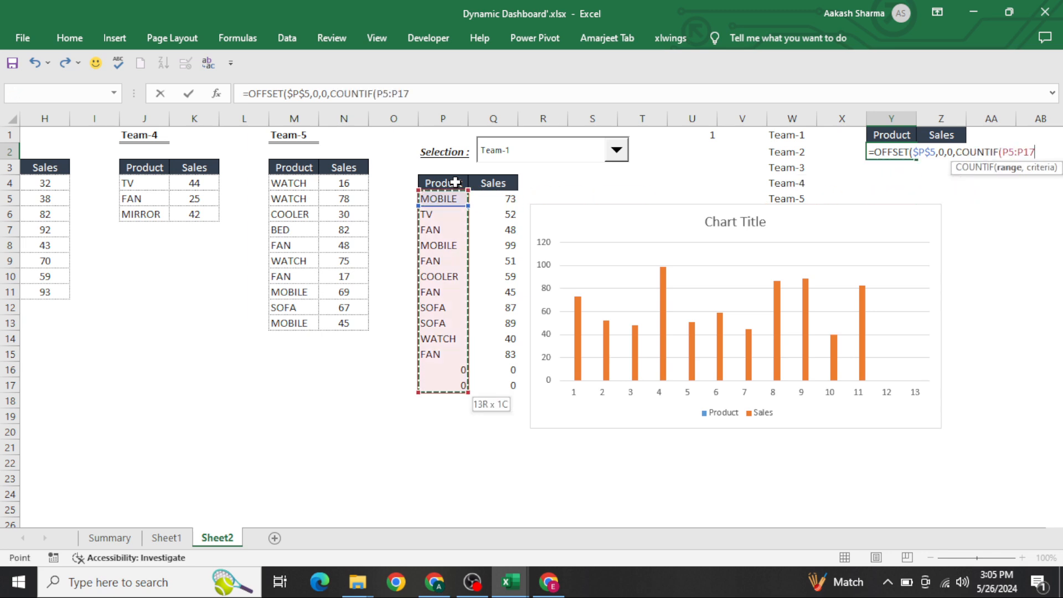
key(F4)
text(,")
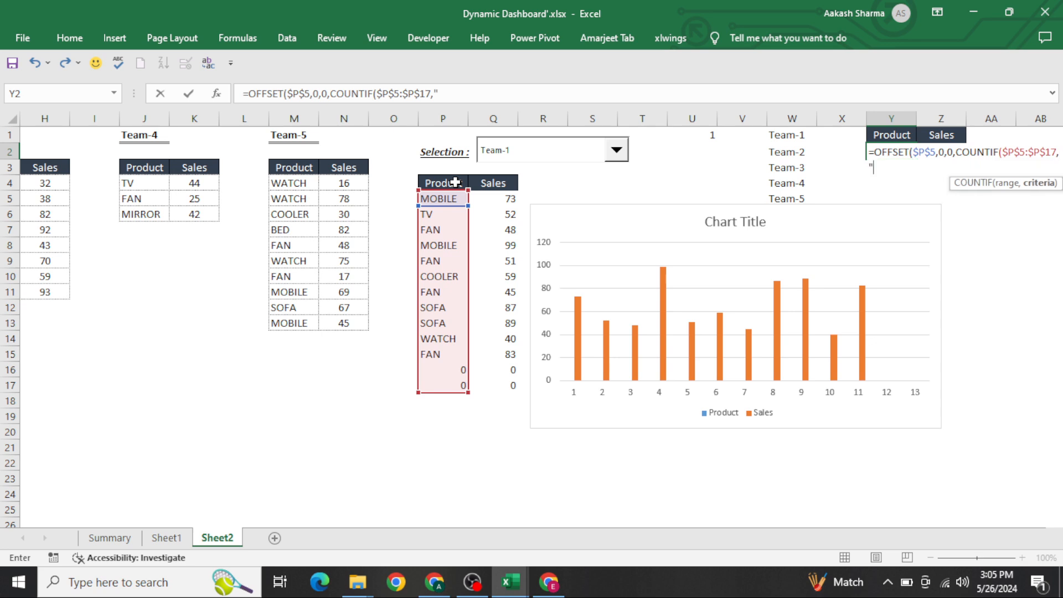
text(<>0"))
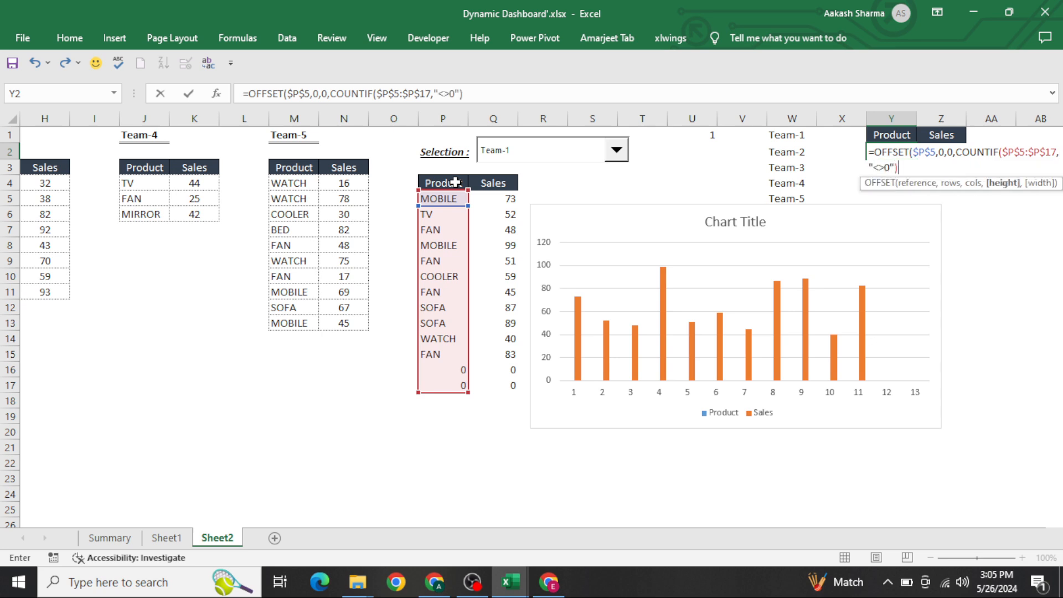
text(,1)
key(Return)
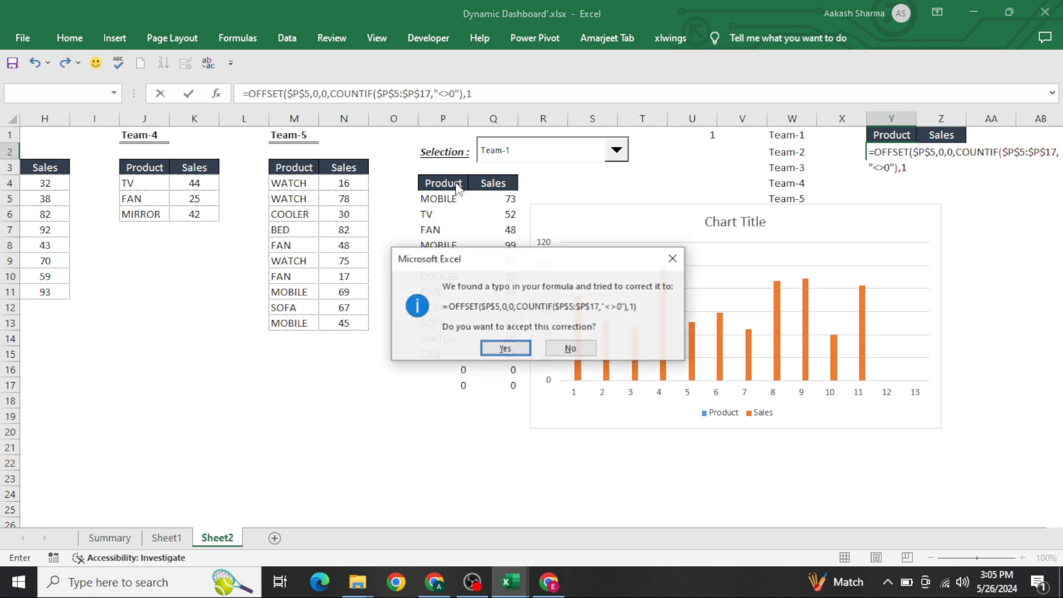
key(Return)
key(Up)
key(F2)
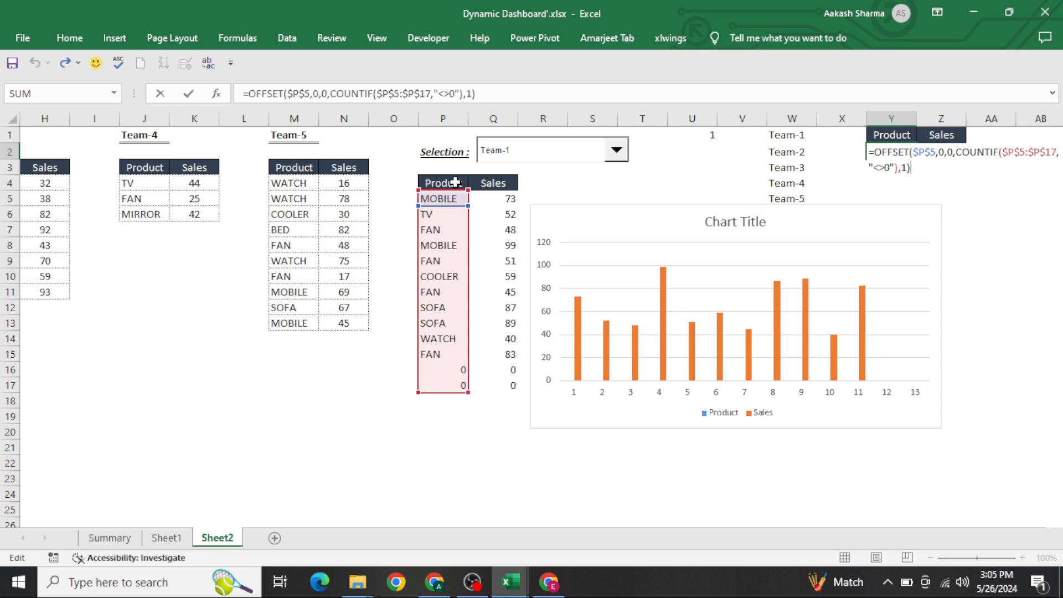
key(ctrl+shift+Return)
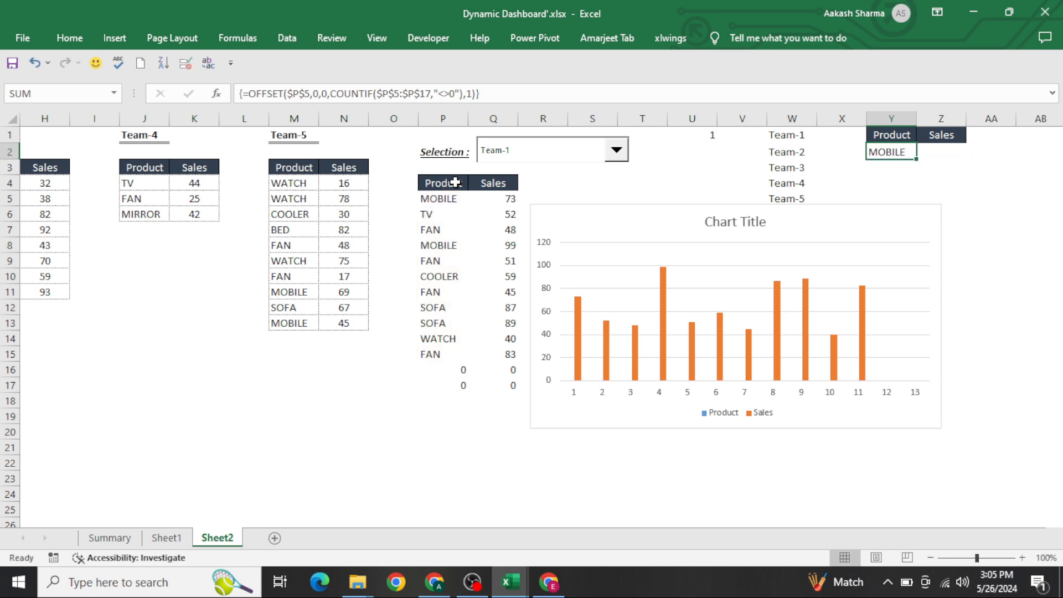
Step: Copy the formula into Z2 with the column offset changed to 1, entered as an array formula
key(F2)
key(ctrl+c)
key(Escape)
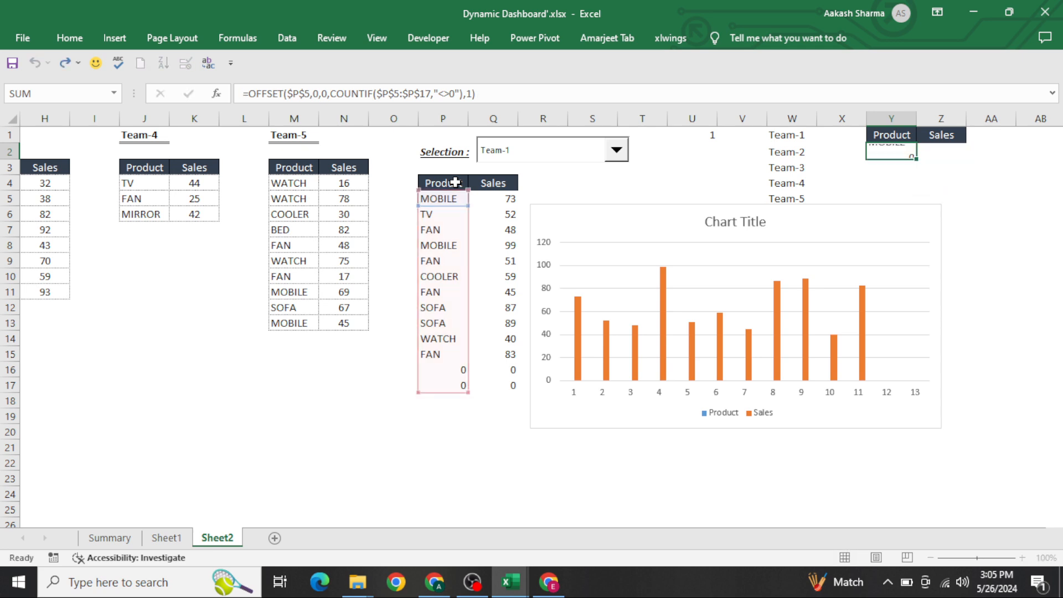
key(Right)
key(ctrl+v)
key(F2)
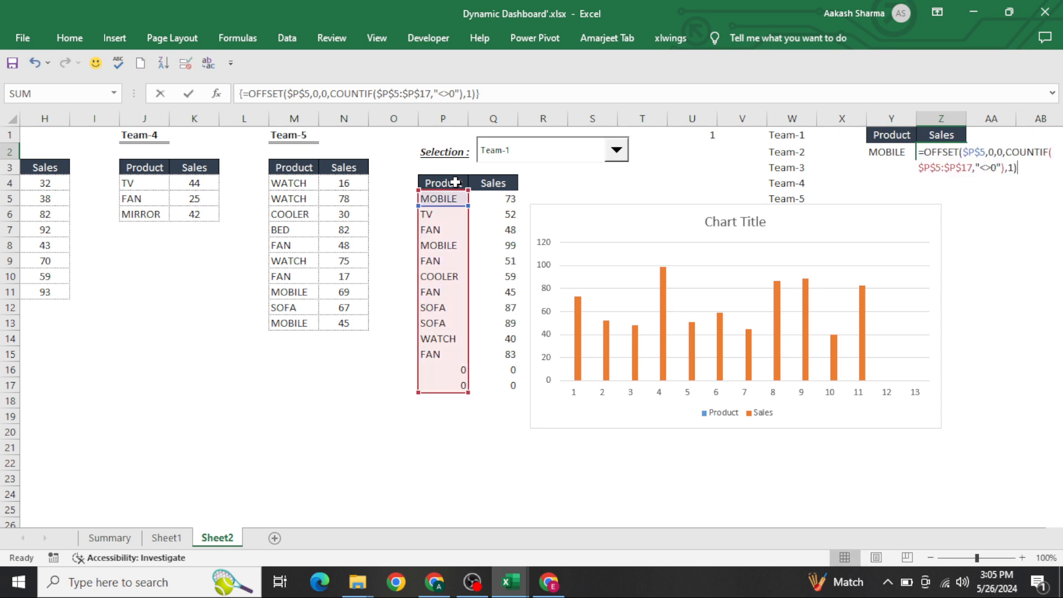
key(Left)
key(Left)
key(Left)
key(Left)
key(Left)
key(Left)
key(Left)
key(Left)
key(Left)
key(Left)
key(Left)
key(Left)
key(Left)
key(Left)
key(Left)
key(Left)
key(Left)
key(Left)
key(Left)
key(Left)
key(BackSpace)
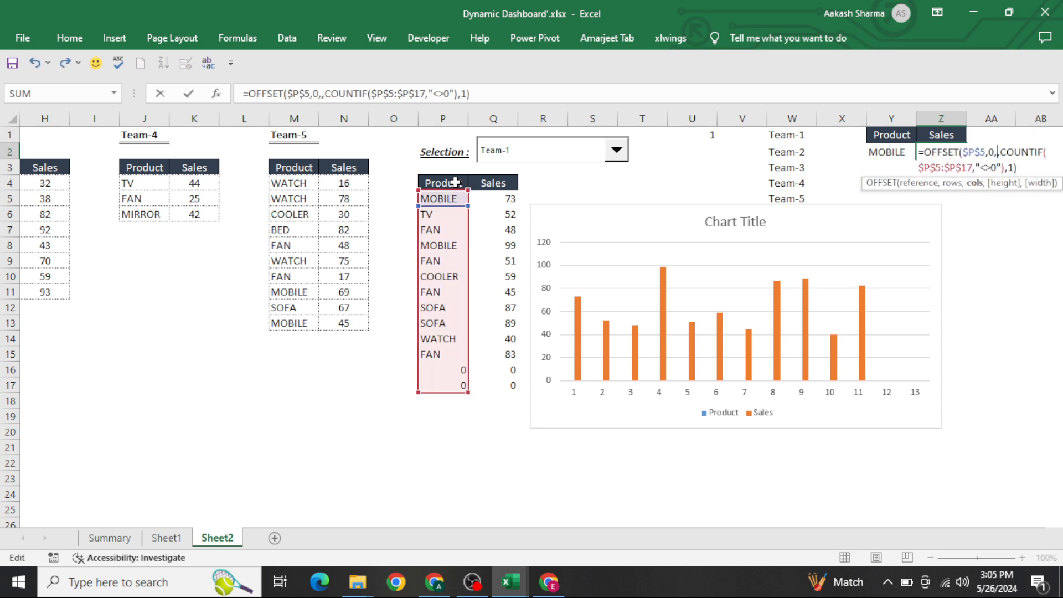
text(1)
key(ctrl+shift+Return)
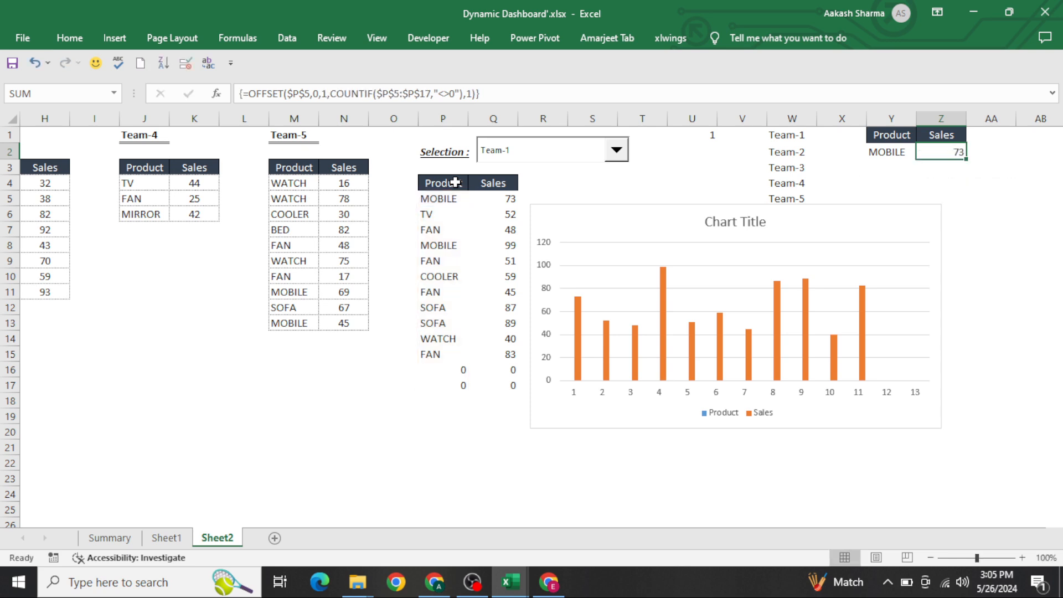
Step: Switch the team selection combo box to Team-3
key(Left)
key(shift+Right)
key(Left)
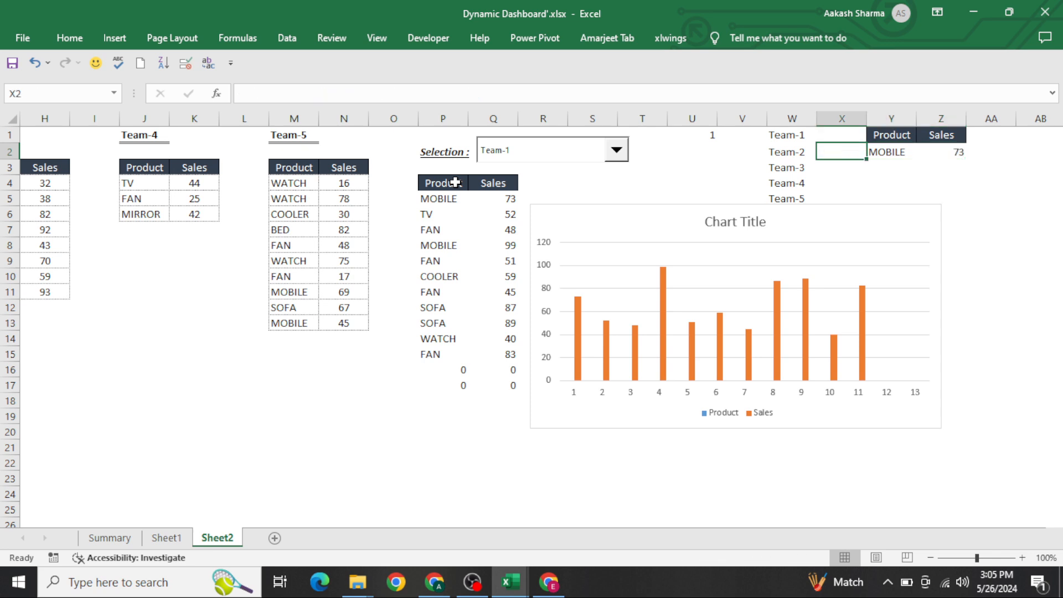
click(529, 158)
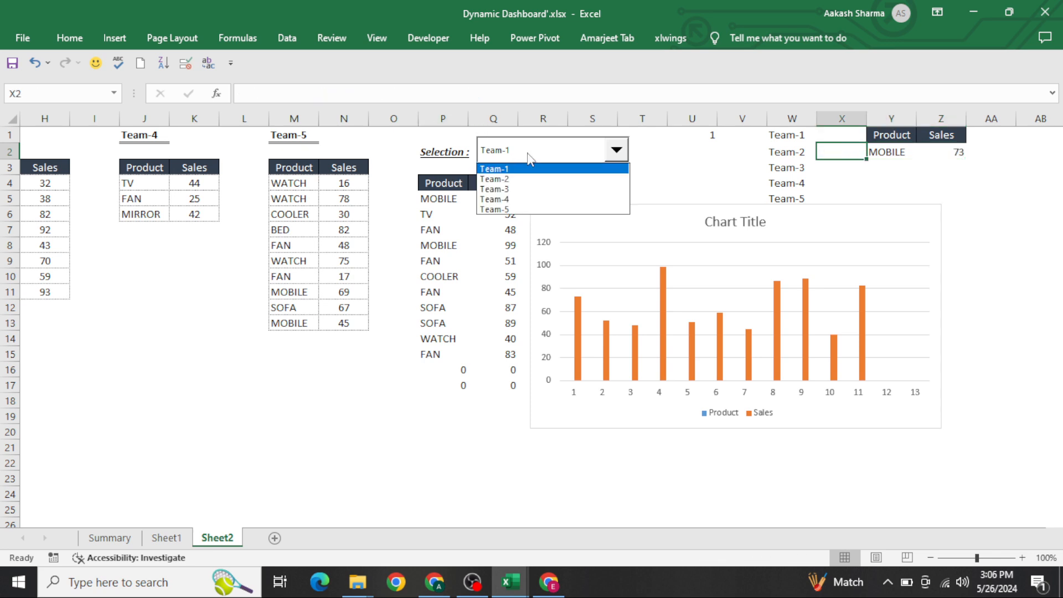
click(507, 191)
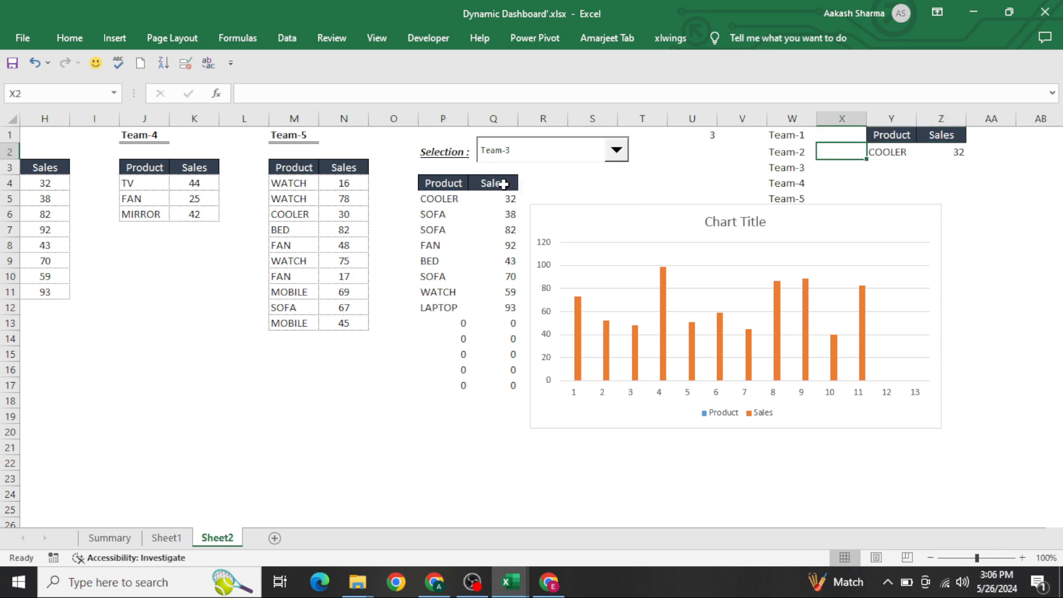
Step: Move the chart up so it sits level with the Product and Sales table header
key(Up)
key(Right)
key(ctrl+a)
click(892, 151)
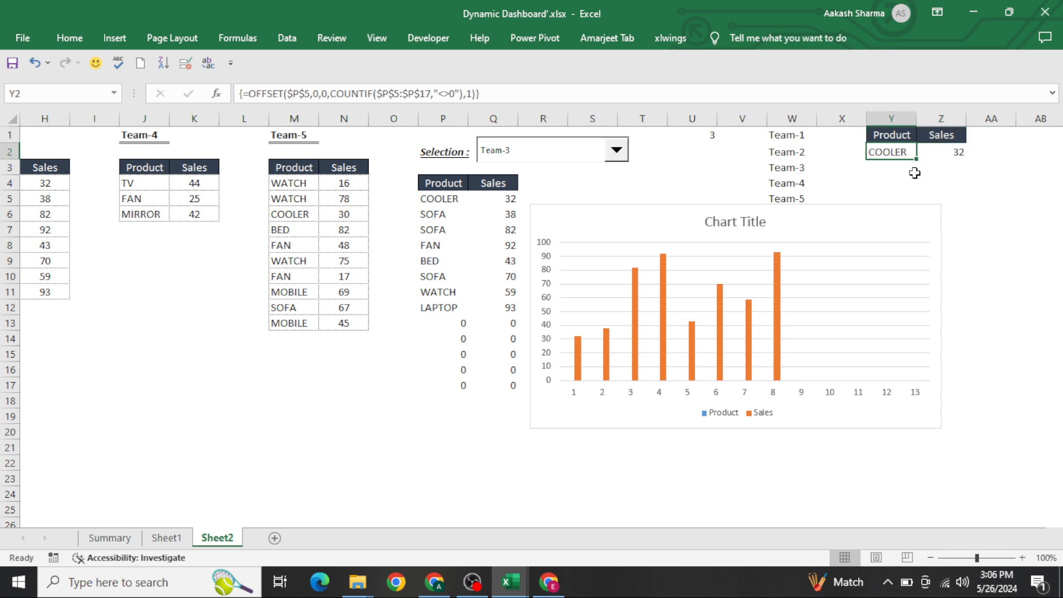
click(855, 218)
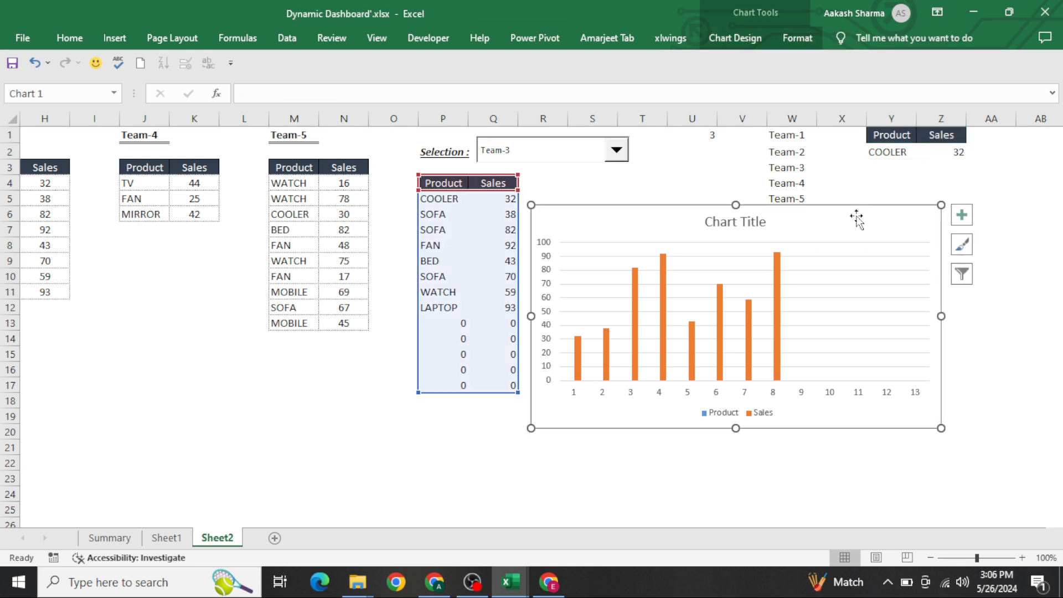
click(787, 166)
key(ctrl+Up)
key(Right)
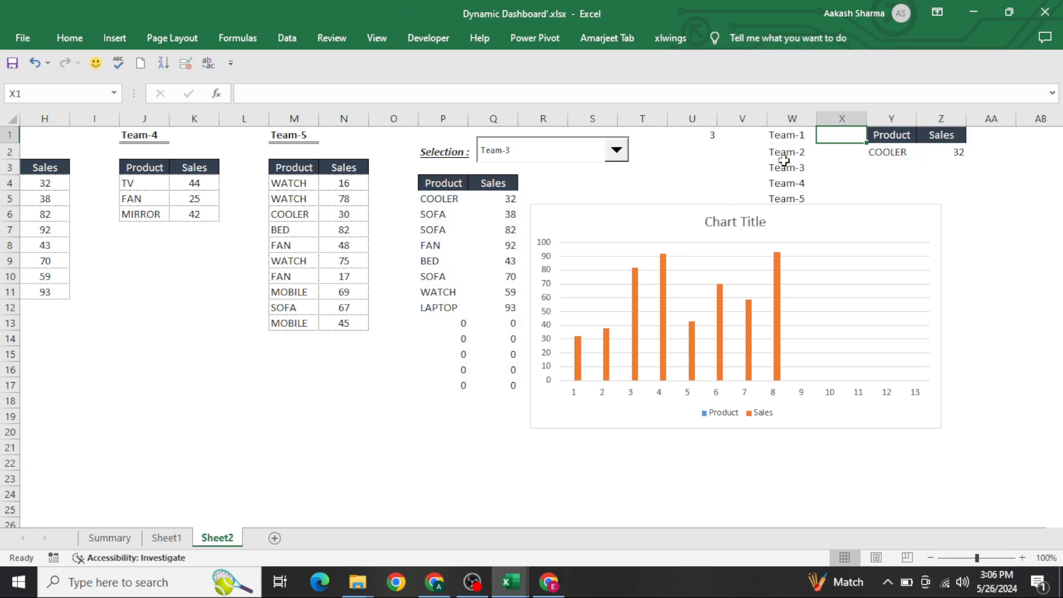
key(Left)
key(ctrl+shift+Down)
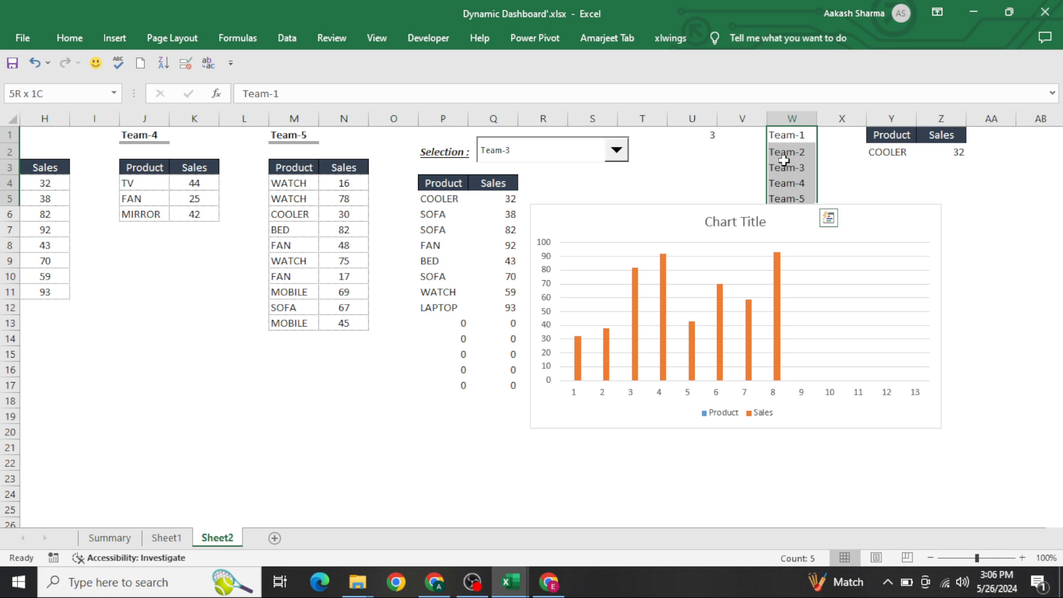
click(672, 211)
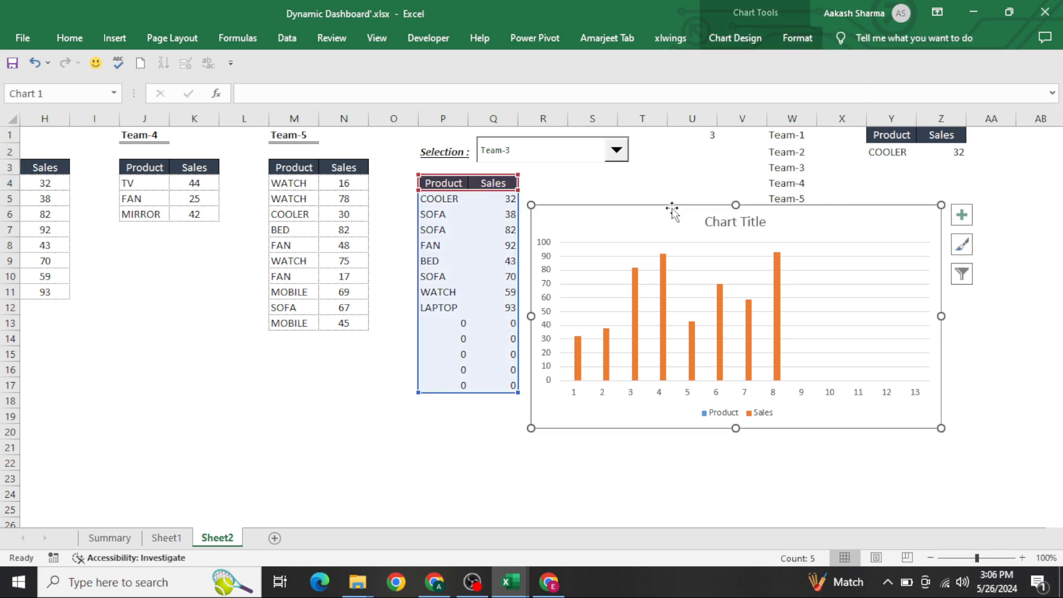
drag(668, 207, 658, 177)
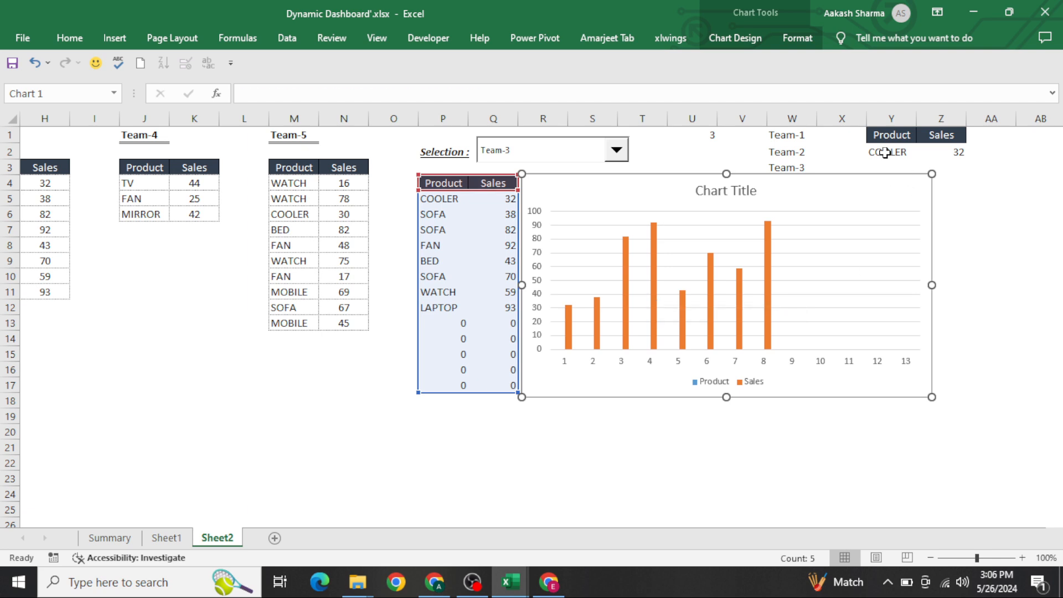
Step: Define a new name Product referring to the OFFSET formula for the product column starting at P5
click(885, 153)
key(F2)
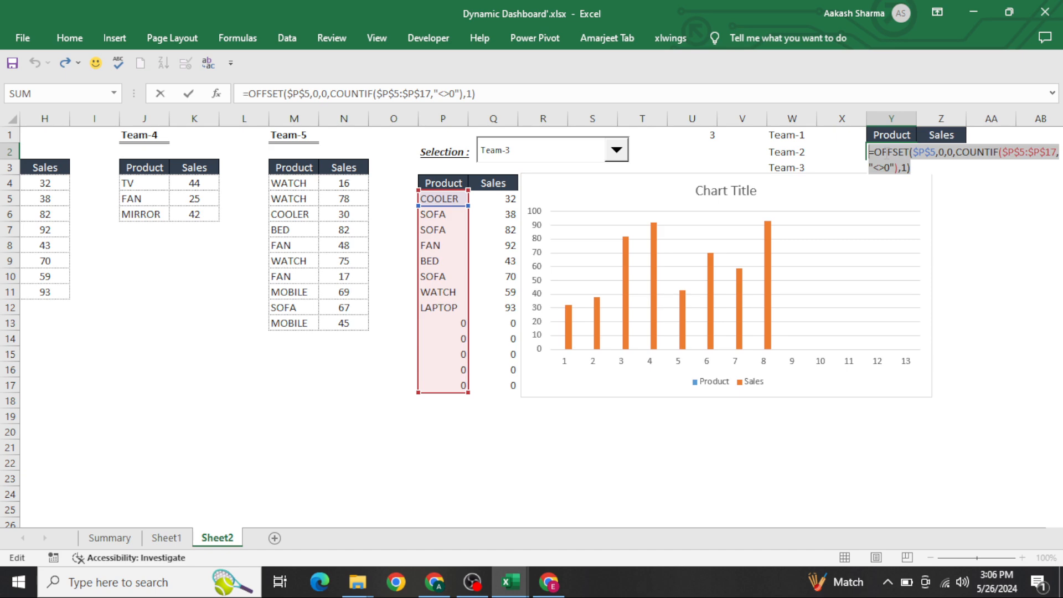
key(ctrl+shift+Return)
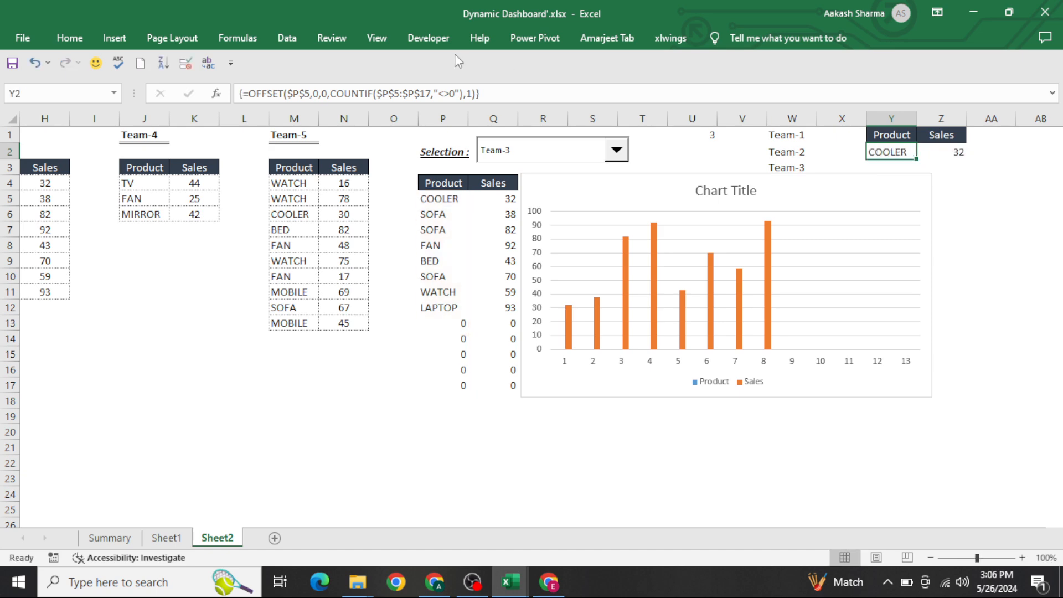
click(209, 63)
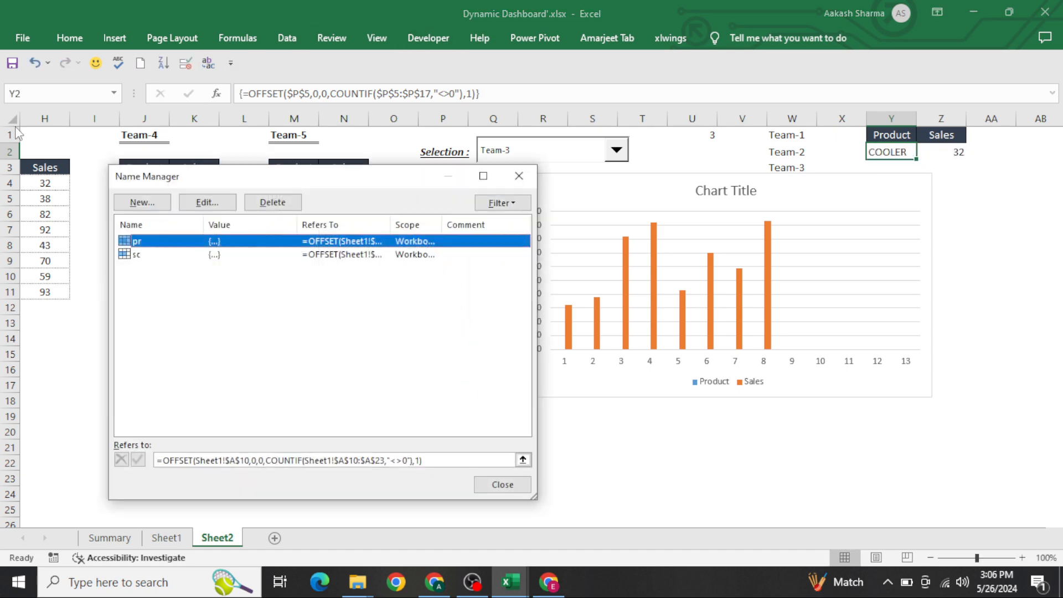
click(157, 207)
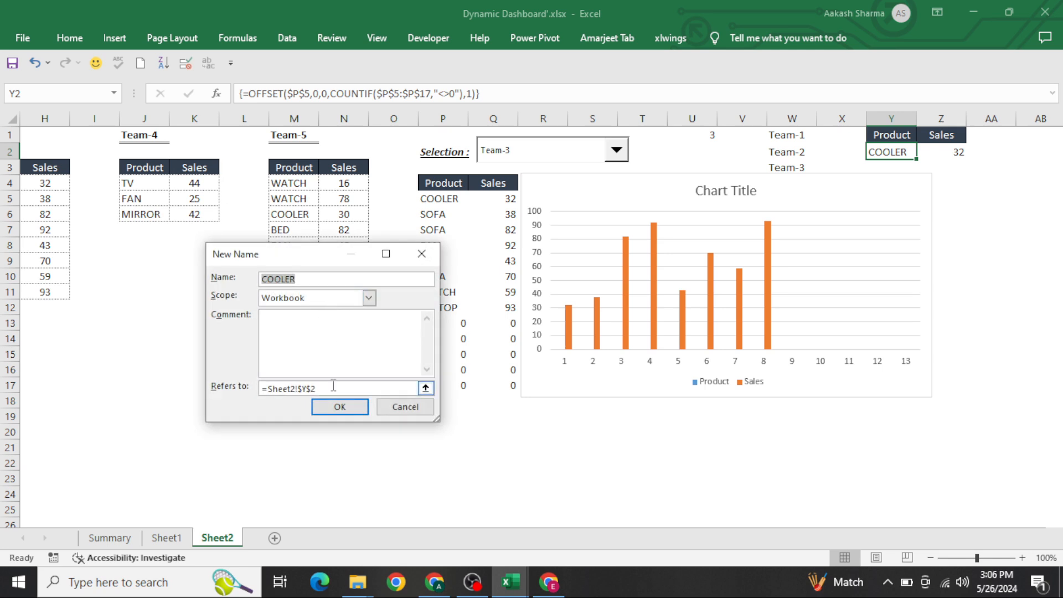
text(Pr)
key(Tab)
key(Tab)
key(Tab)
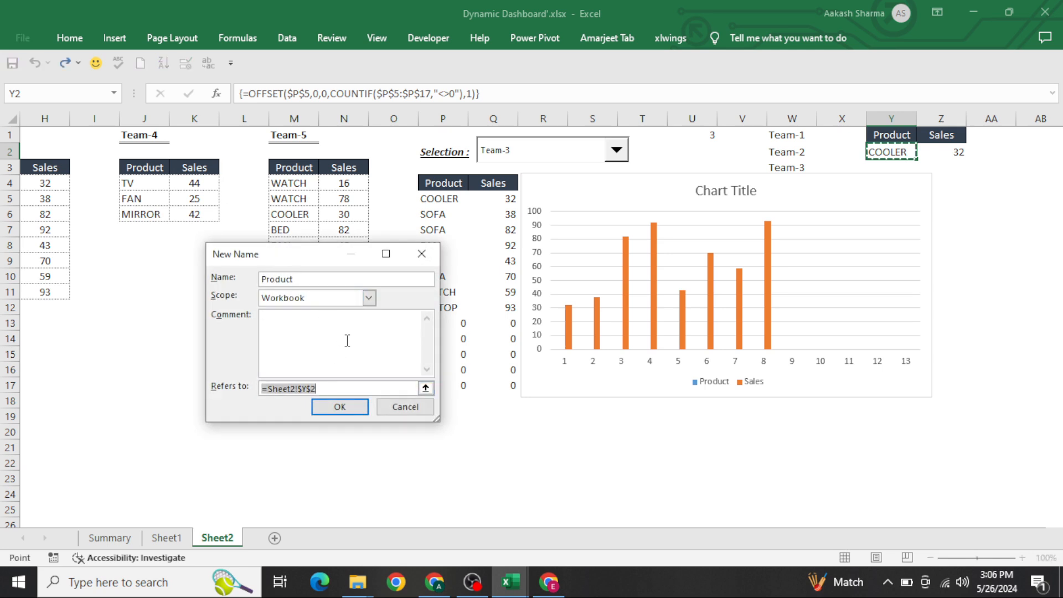
text(=OFFSET($P$5,0,0,COUNTIF($P$5:$P$17,"<>0"),1))
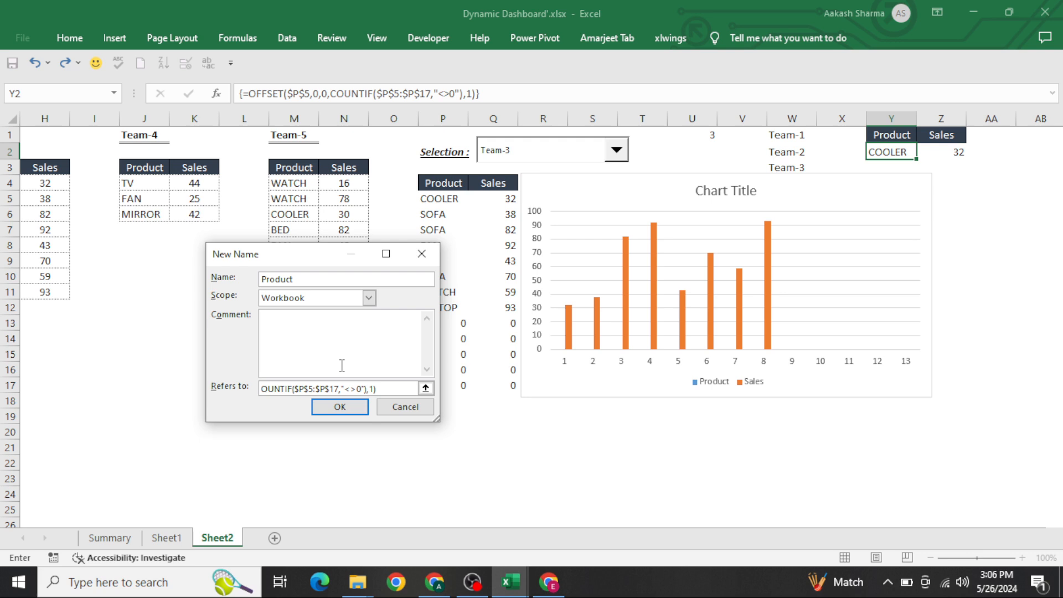
click(339, 407)
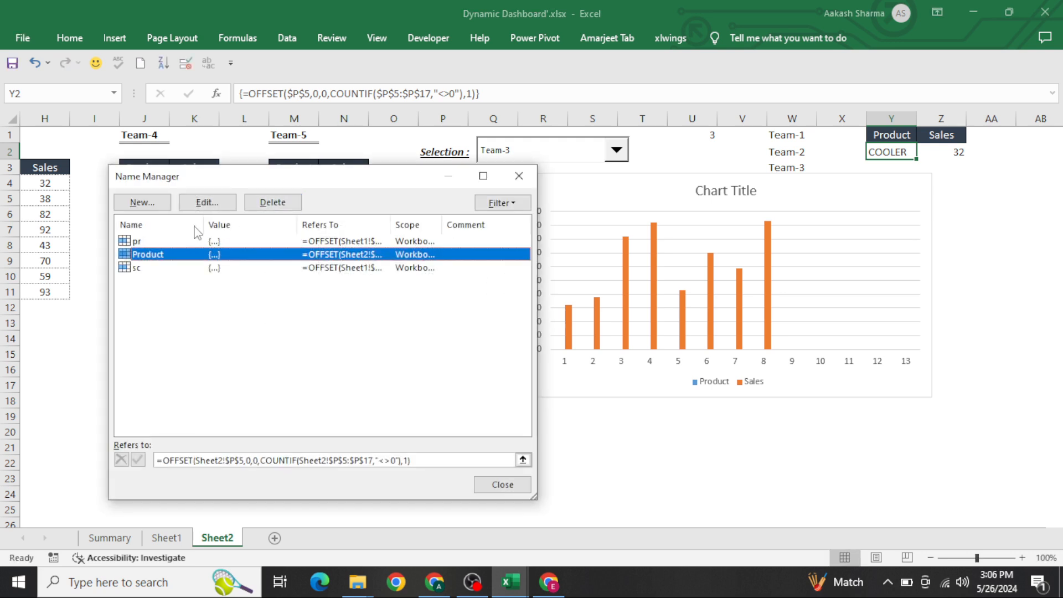
Step: Define a new name Sales referring to the pasted OFFSET formula with its column offset set to 1, and close Name Manager
click(161, 205)
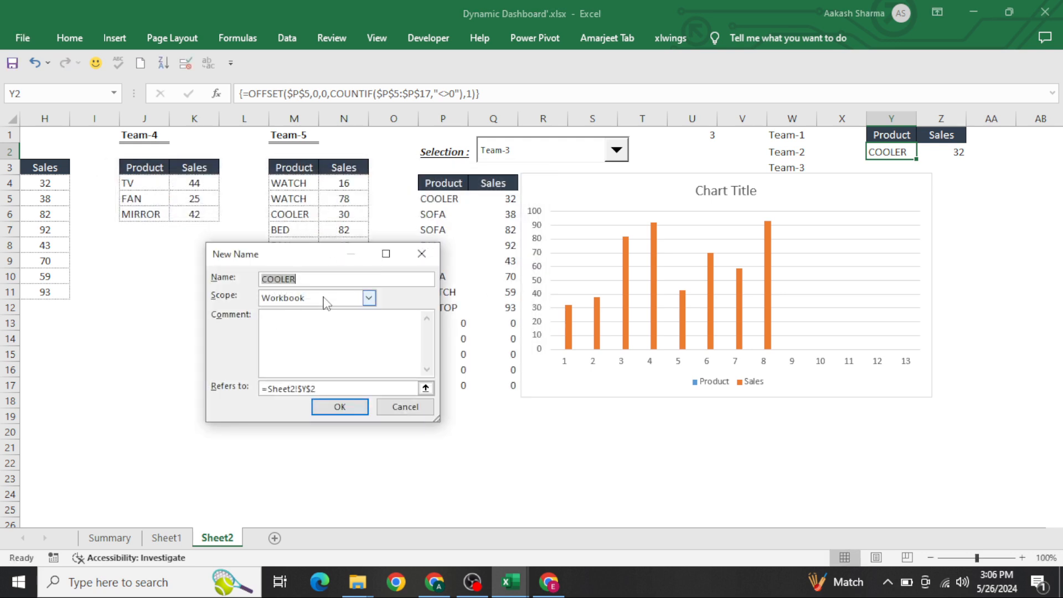
text(Sales)
key(Tab)
key(Tab)
text(=OFFSET($P$5,0,0,COUNTIF($P$5:$P$17,"<>0"),1))
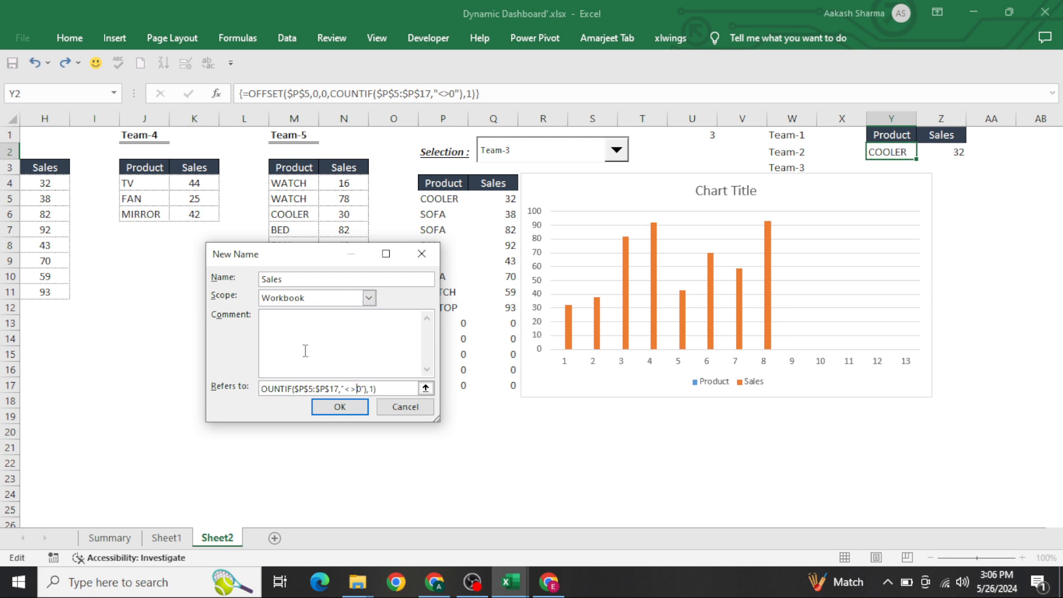
key(Home)
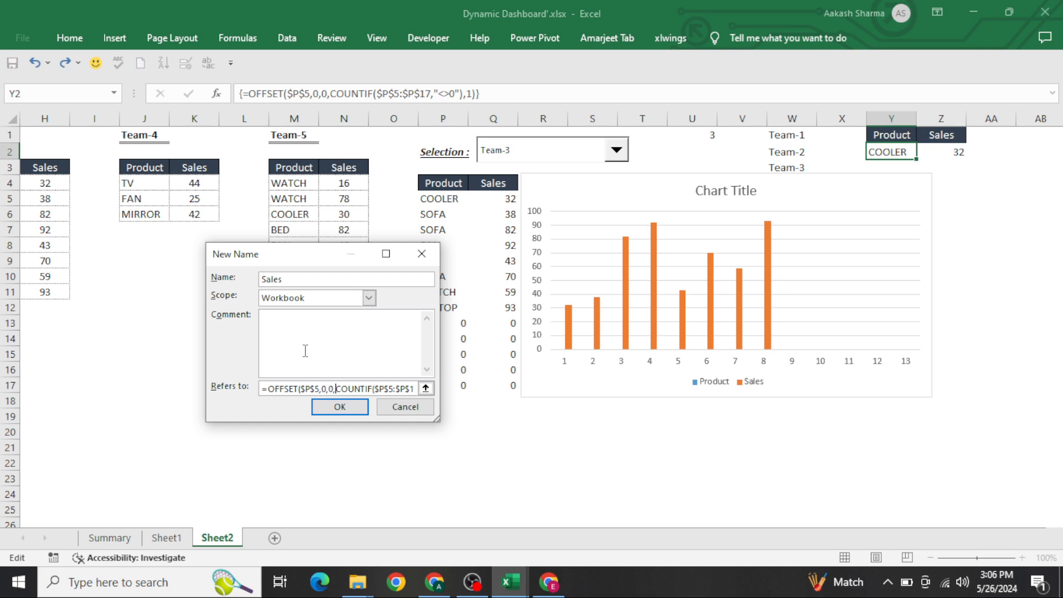
key(BackSpace)
text(1)
click(340, 408)
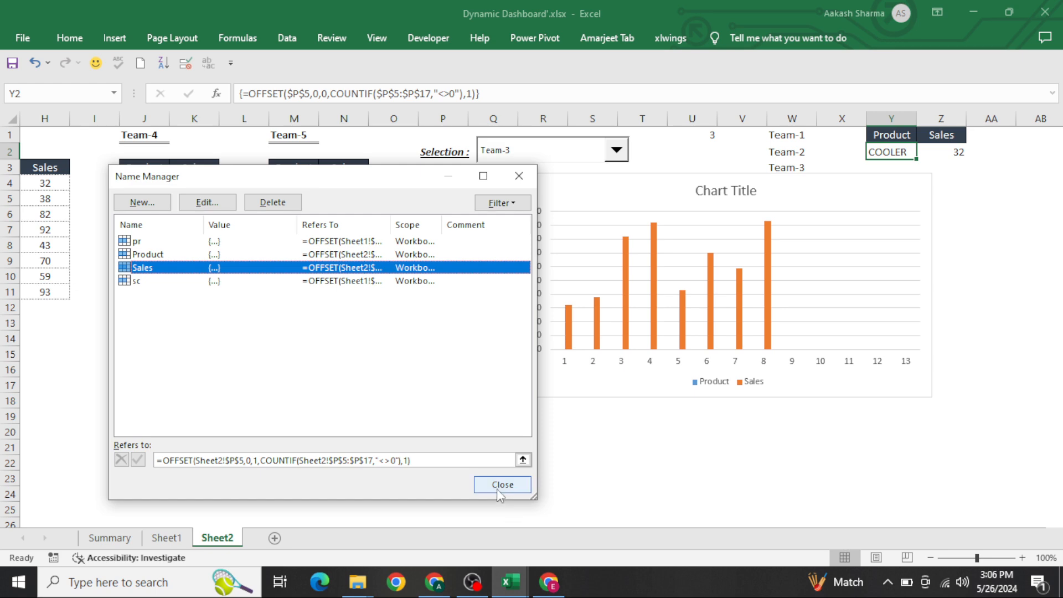
click(497, 488)
Step: Open the chart's data source selection and remove both existing series
click(822, 201)
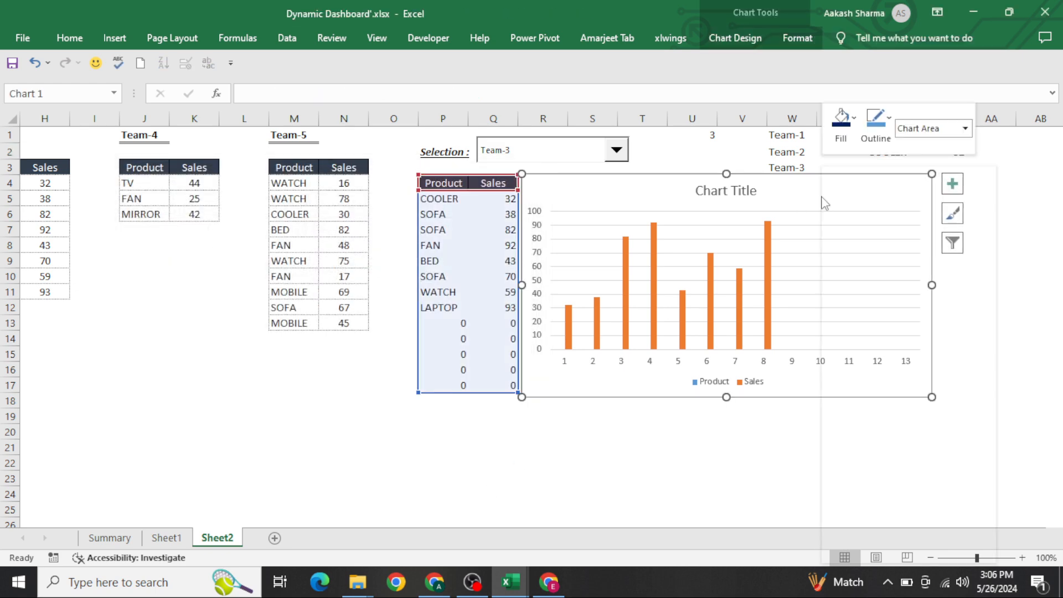
right_click(823, 201)
click(881, 378)
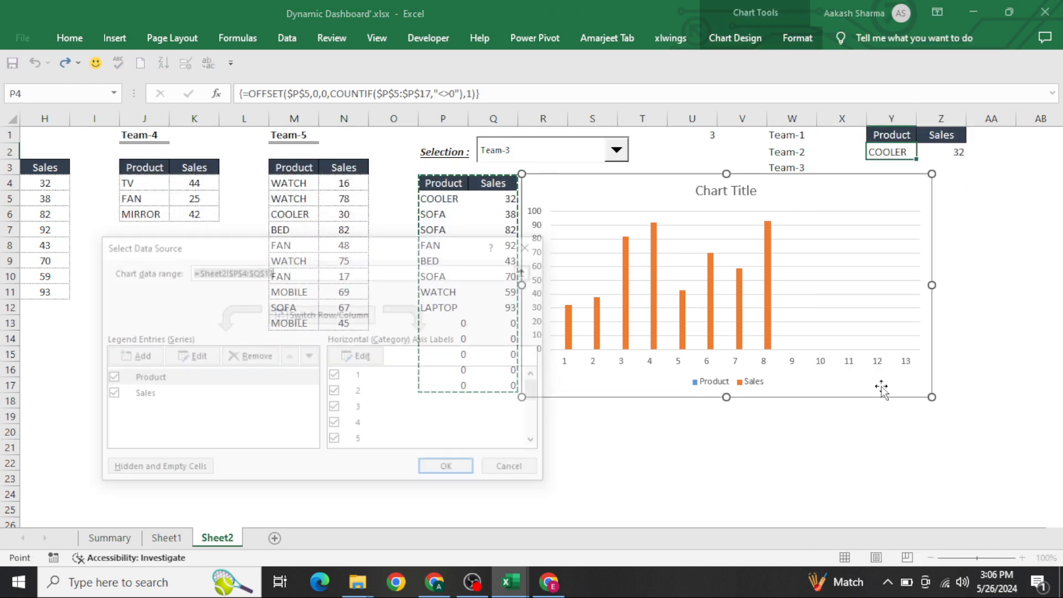
drag(336, 249, 808, 143)
click(731, 244)
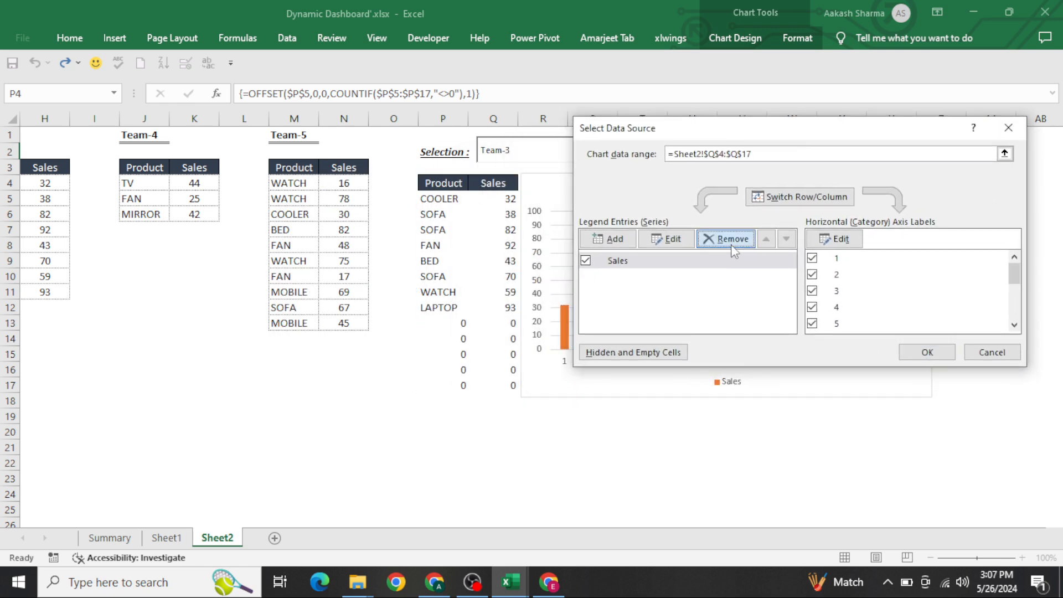
click(731, 244)
Step: Add a chart series named from cell Q4 with its values set to =Sheet2!Sales
click(607, 239)
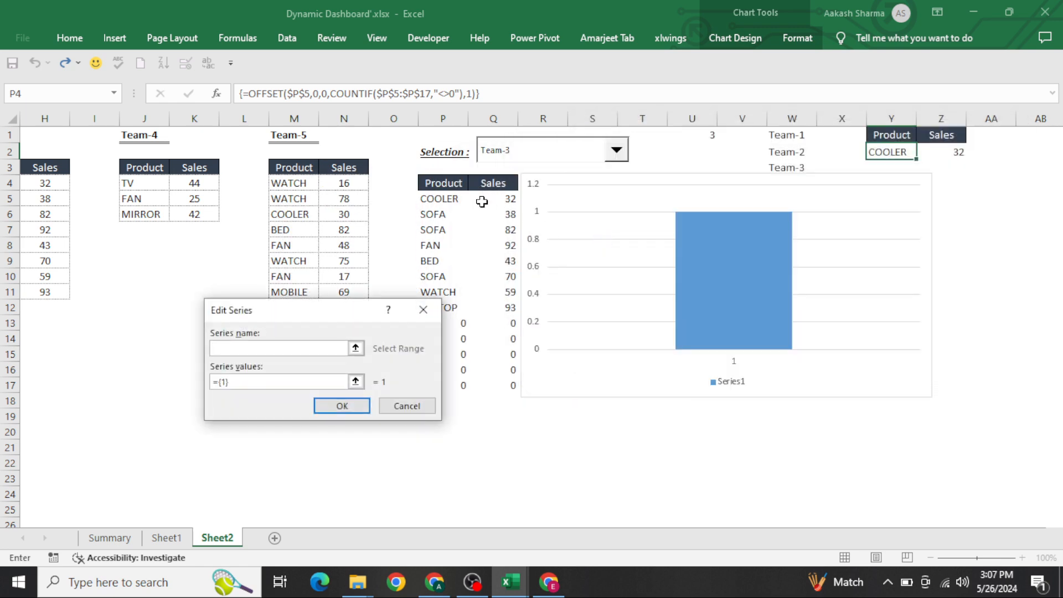
click(509, 183)
key(Tab)
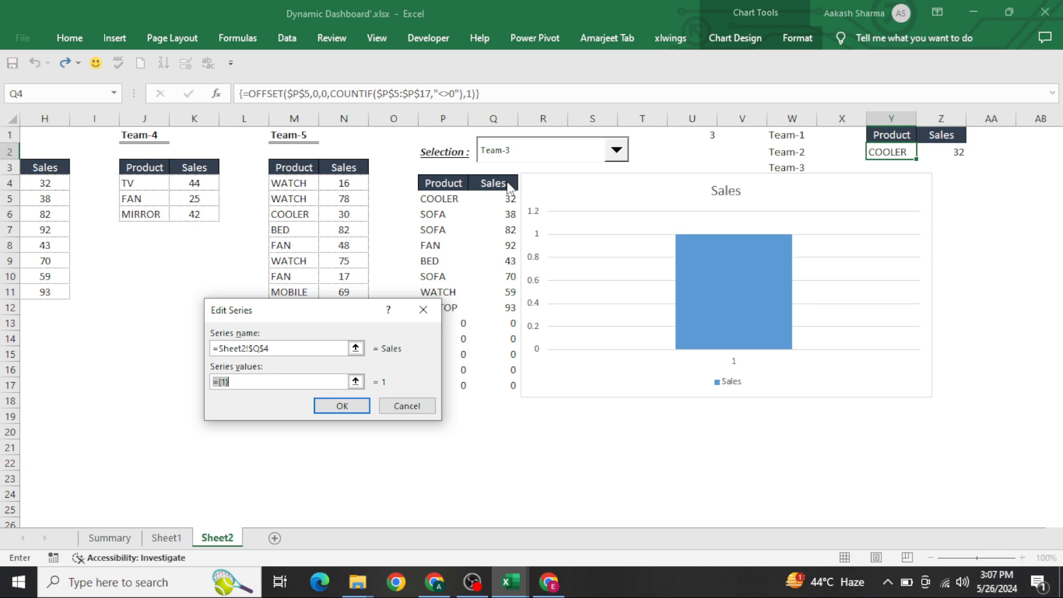
click(501, 195)
key(BackSpace)
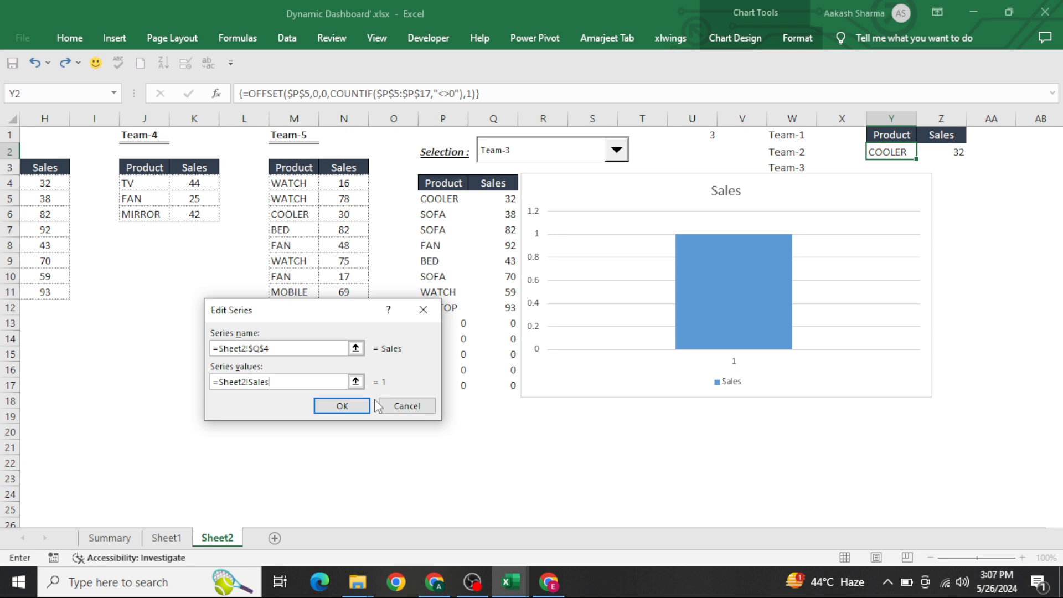
text(Sales)
click(343, 407)
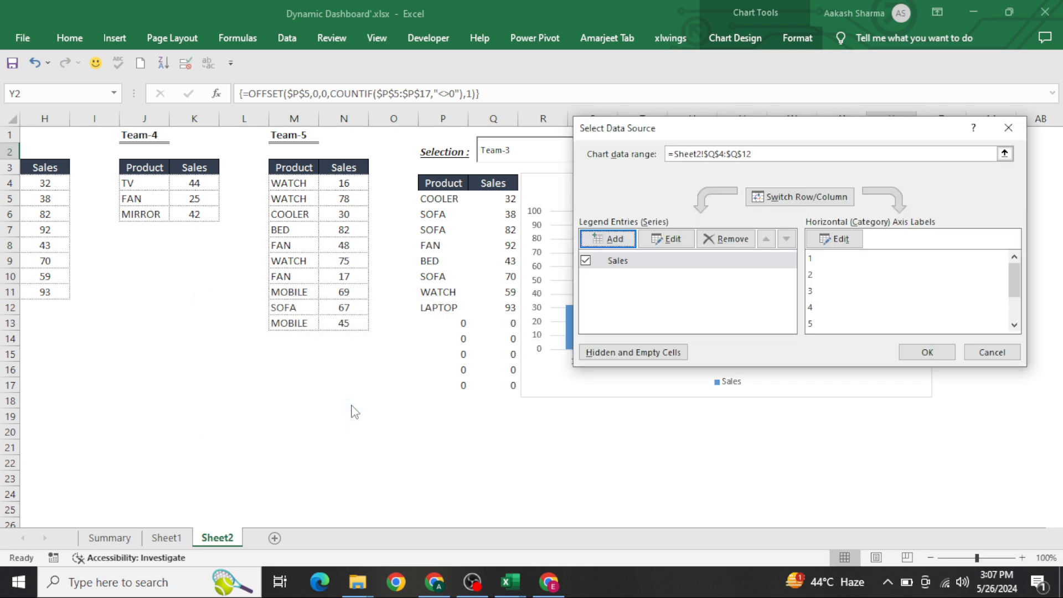
Step: Set the horizontal axis label range to =Sheet2!Product and confirm the data source
click(842, 240)
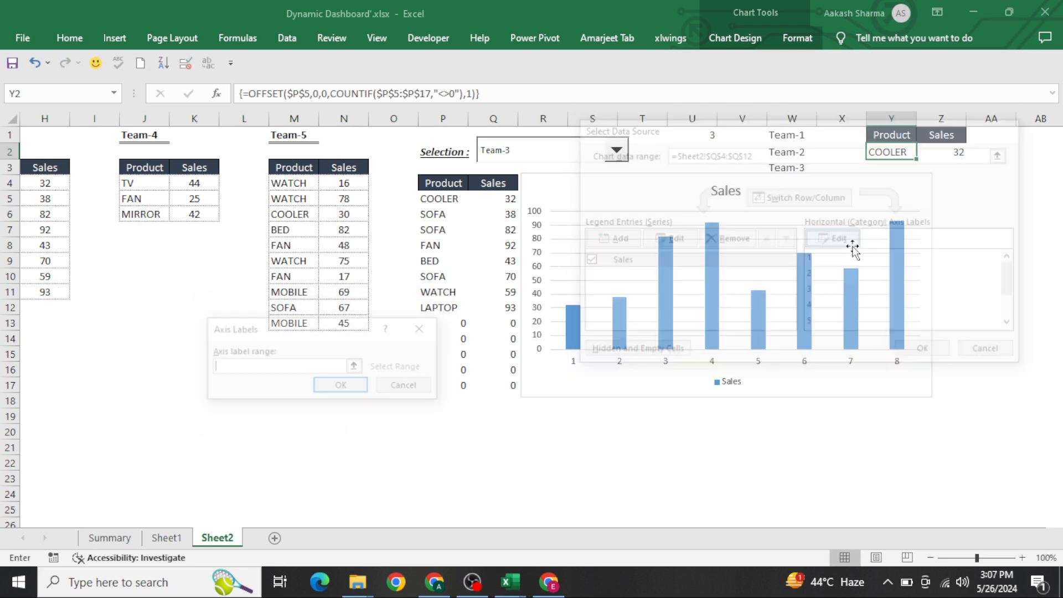
click(295, 185)
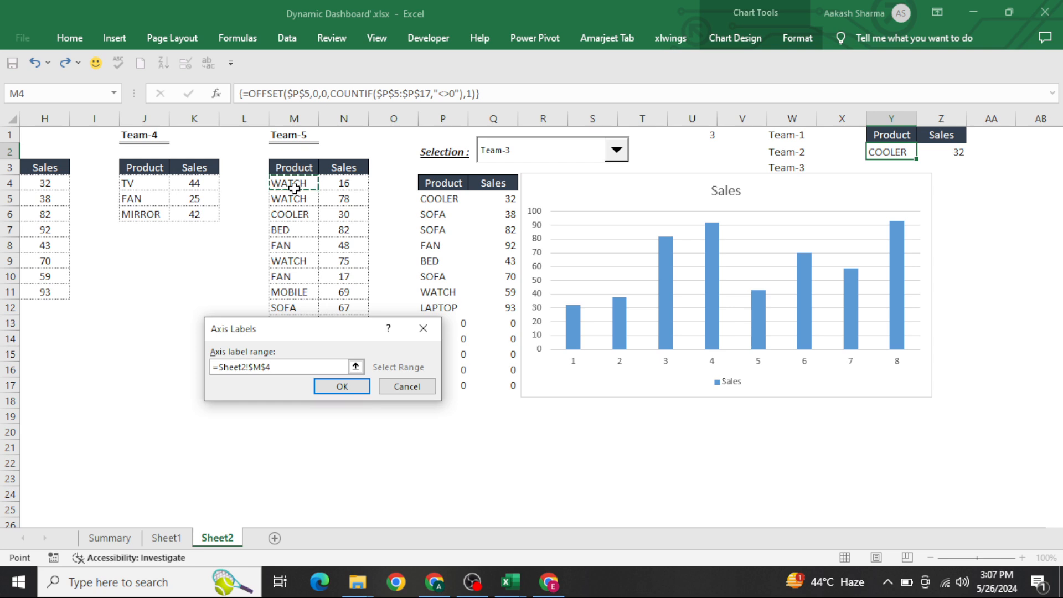
key(BackSpace)
key(BackSpace)
key(BackSpace)
key(BackSpace)
text(Product)
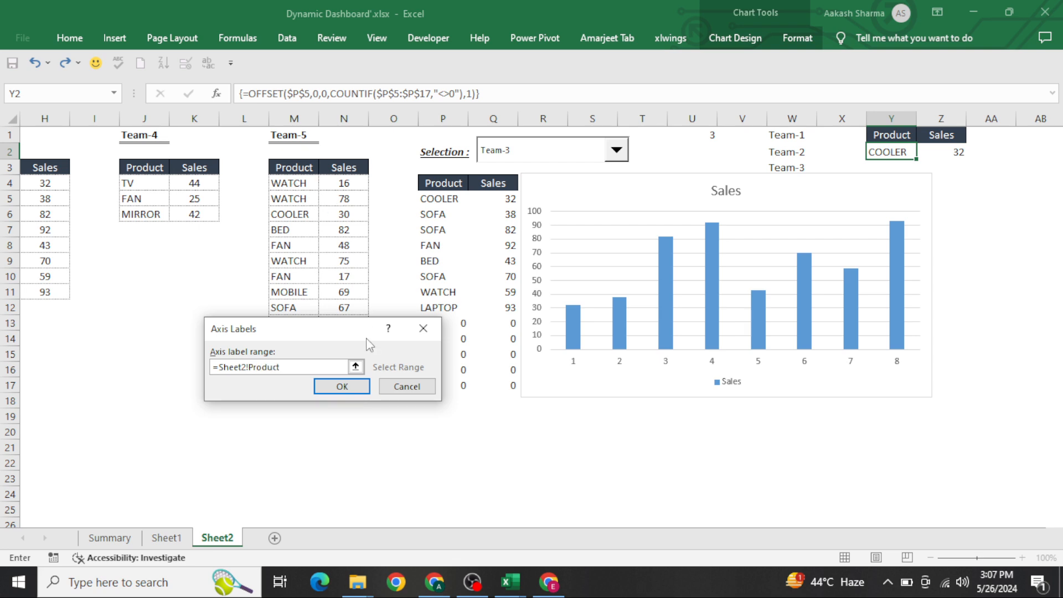
click(350, 388)
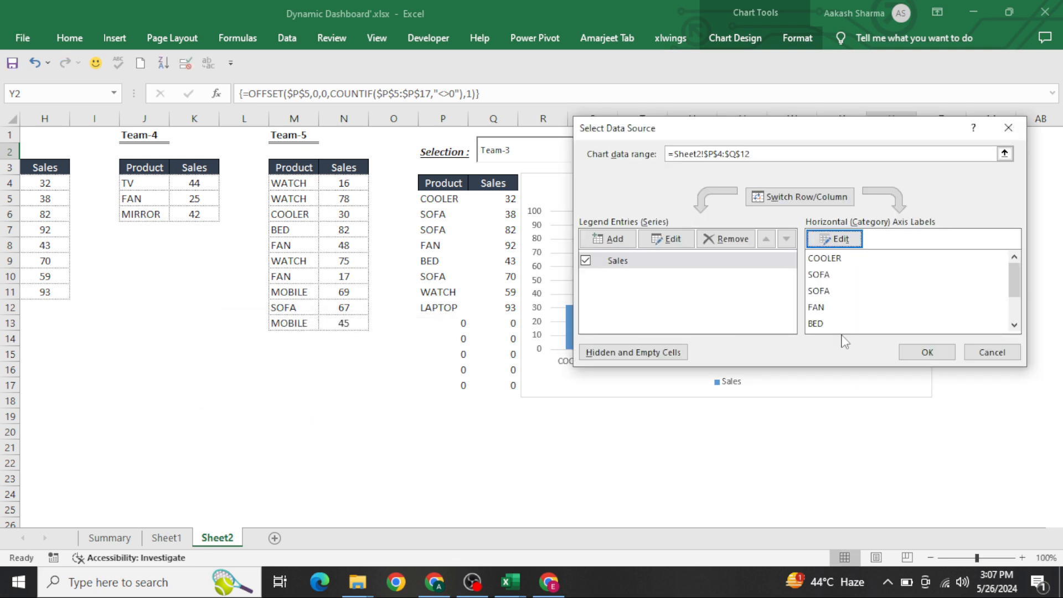
click(923, 353)
click(791, 462)
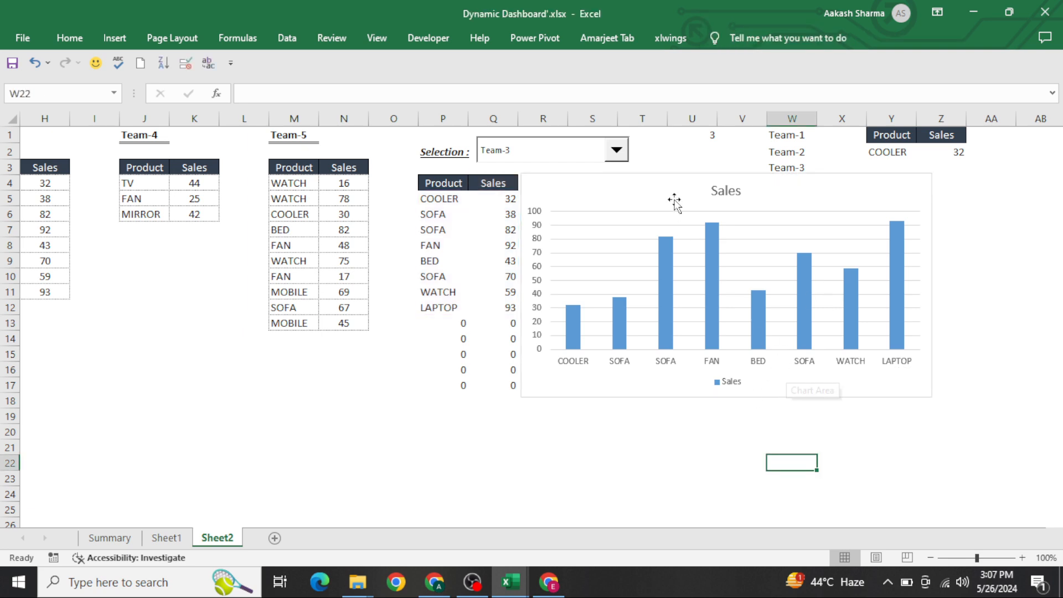
Step: Test the dynamic chart by switching the team selector to Team-1 and Team-2
click(616, 150)
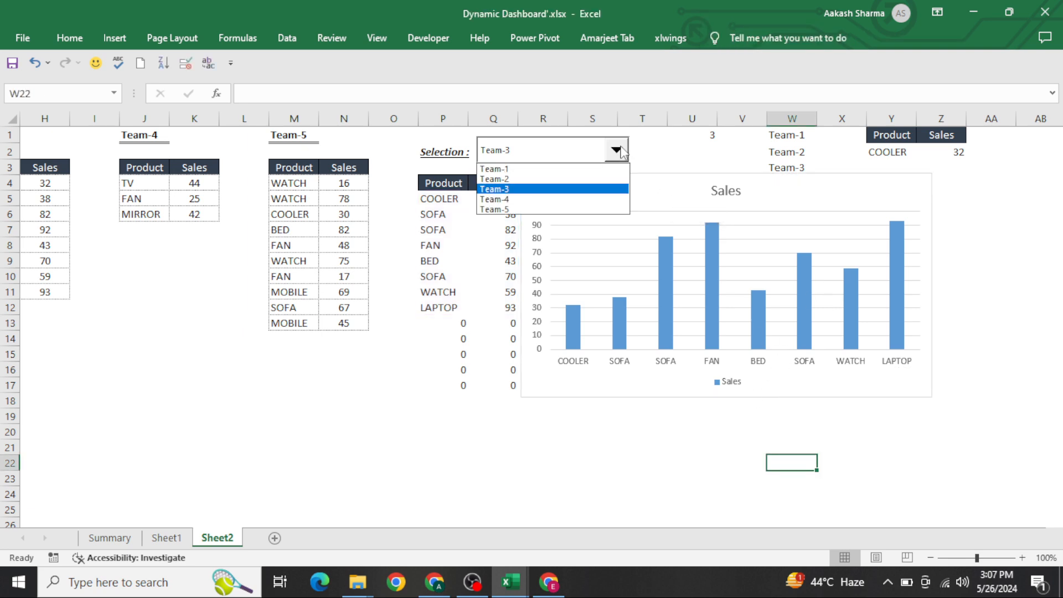
click(592, 168)
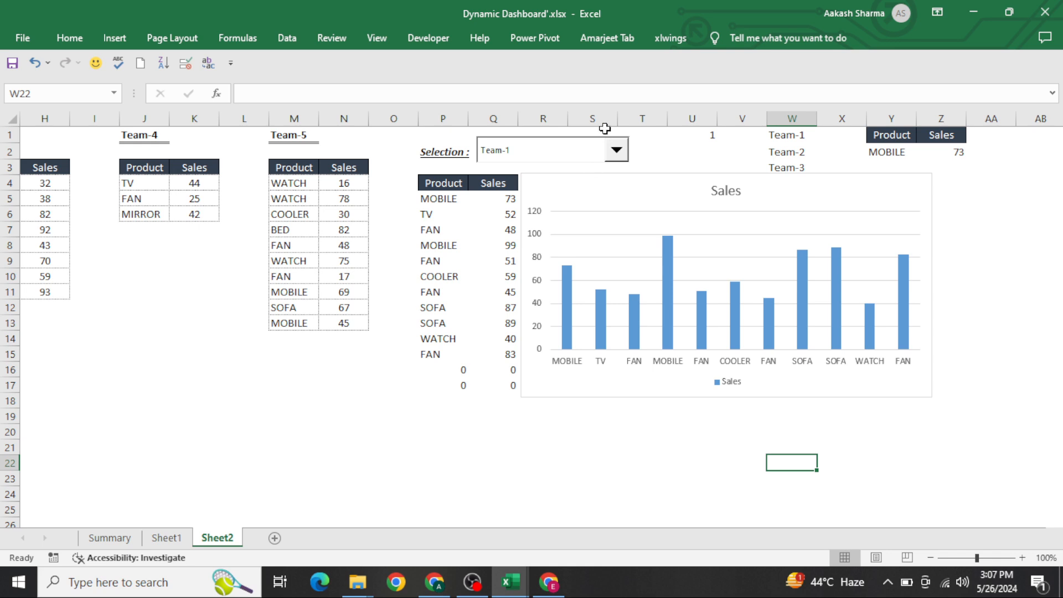
click(616, 150)
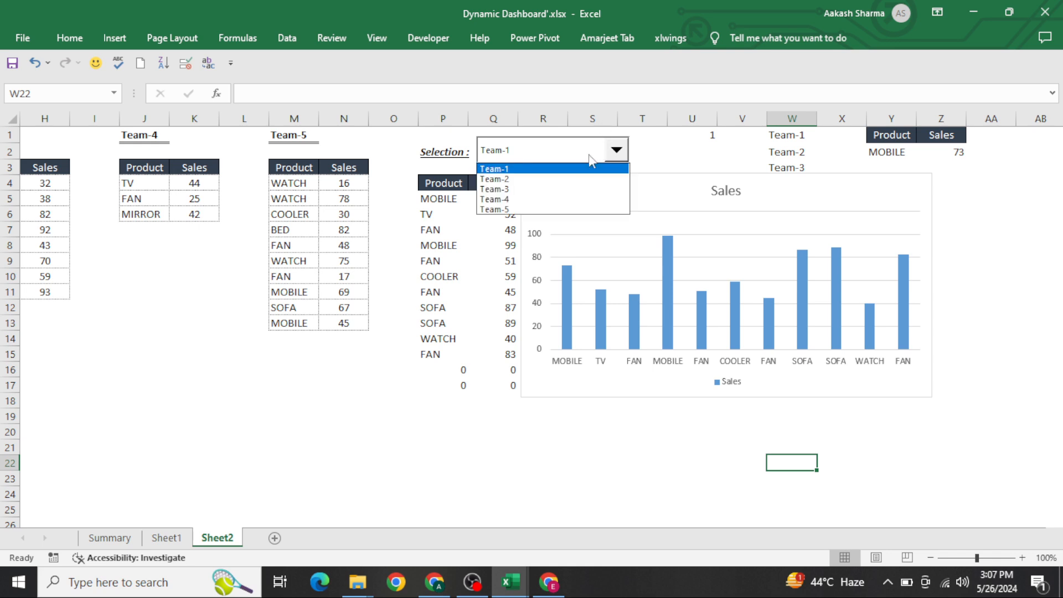
click(565, 179)
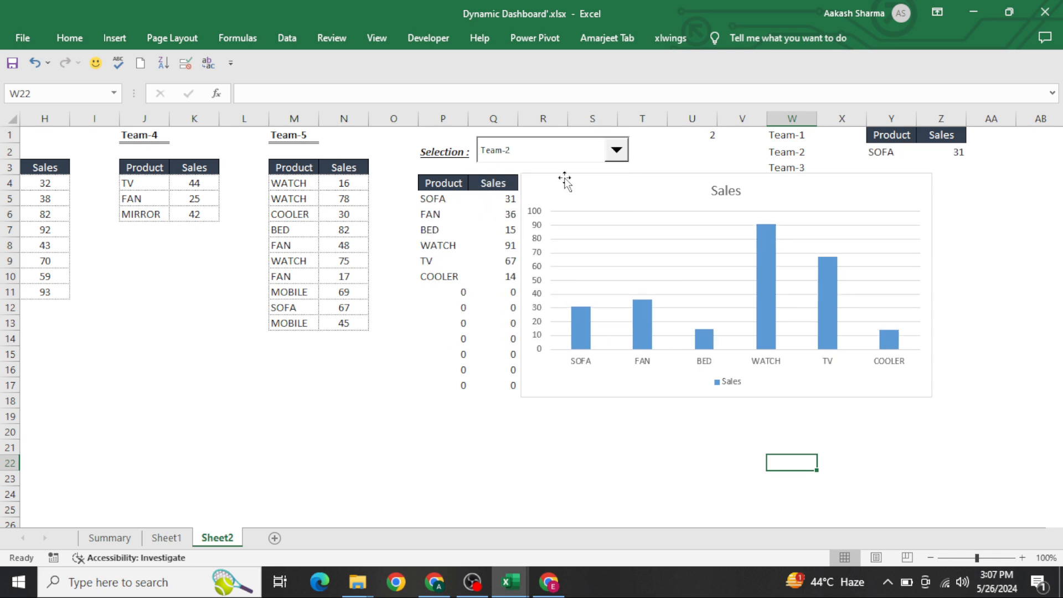
Step: Switch the team selector to Team-4
click(344, 304)
key(Left)
key(Home)
key(Right)
key(Right)
key(Right)
key(Right)
key(Right)
key(Right)
key(Right)
key(Right)
key(Right)
key(Right)
key(Right)
key(Right)
key(Right)
key(Right)
key(Right)
key(Right)
key(Right)
key(Right)
key(Right)
key(Right)
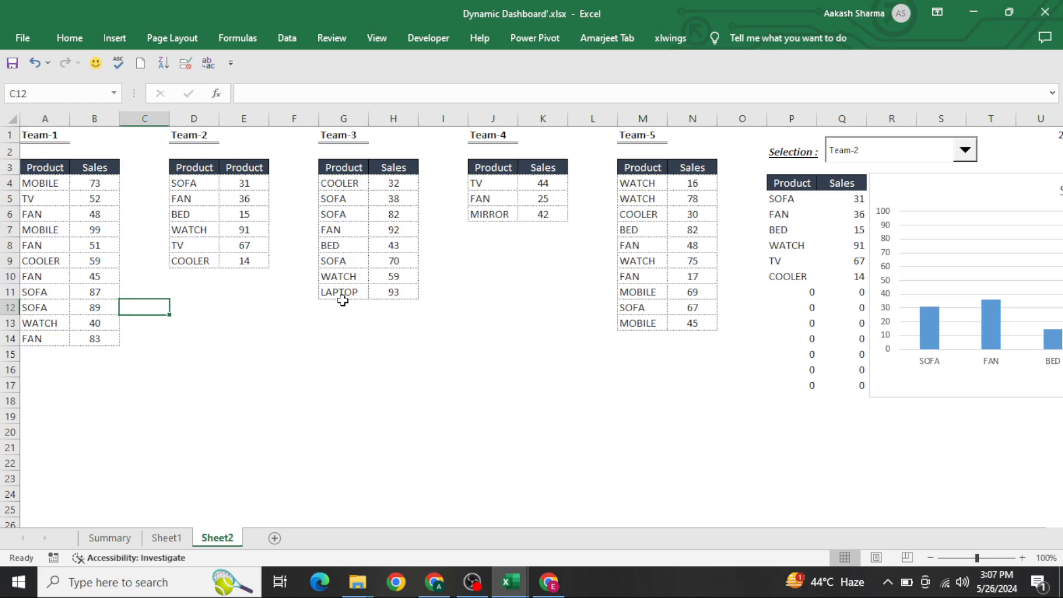
key(Right)
key(Right)
key(Right)
key(Right)
key(Right)
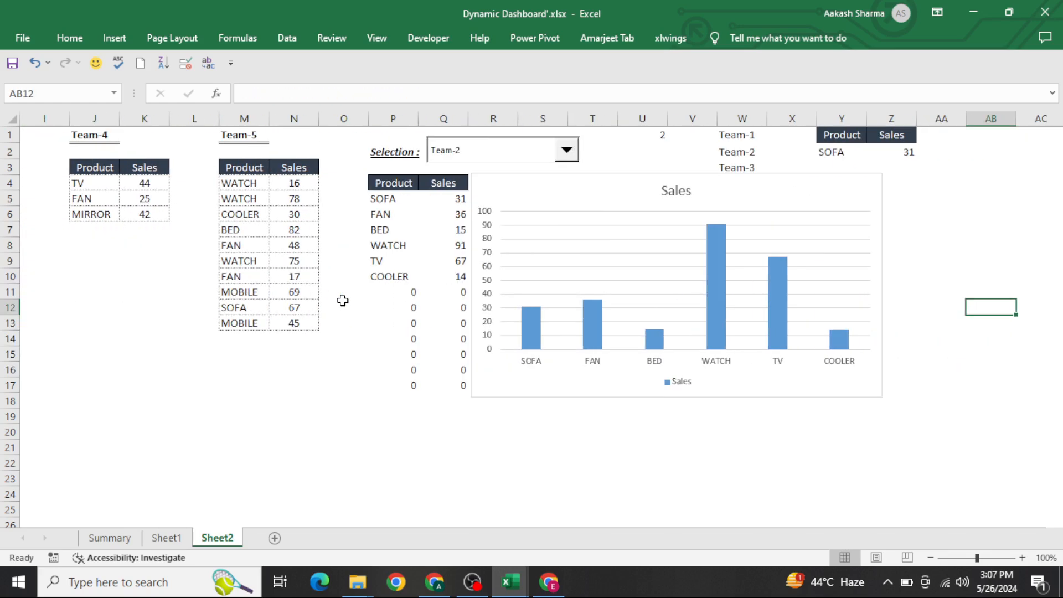
click(452, 156)
click(457, 200)
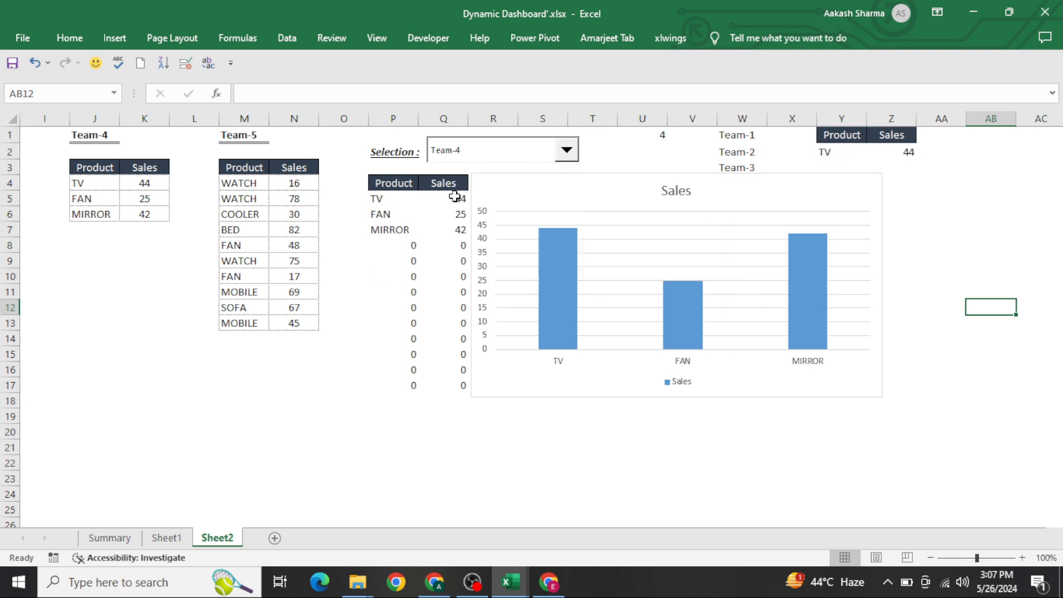
Step: Switch to the Summary sheet to view the finished dynamic chart
click(532, 420)
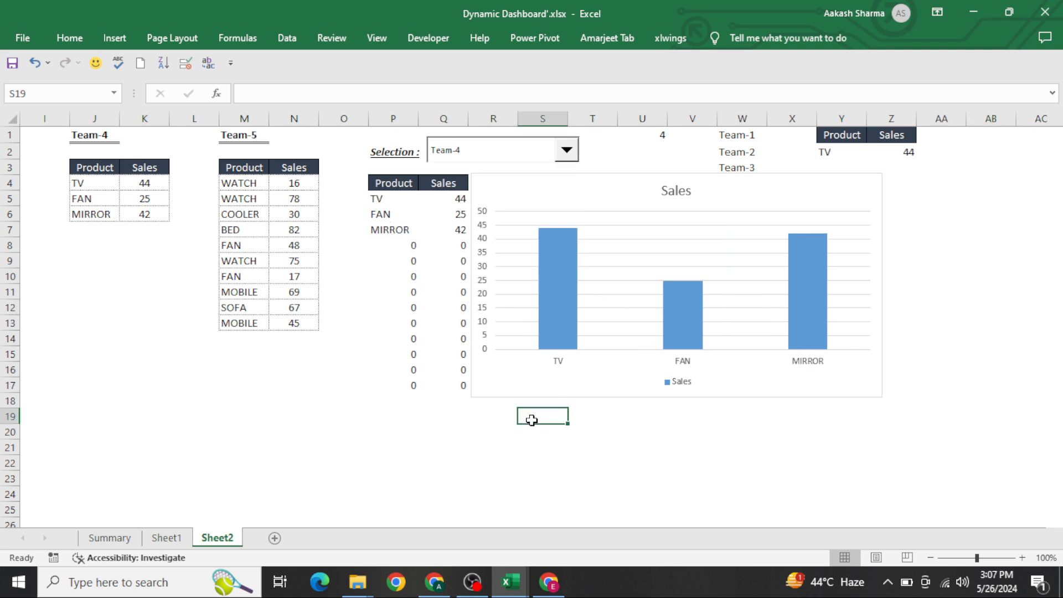
key(ctrl+Up)
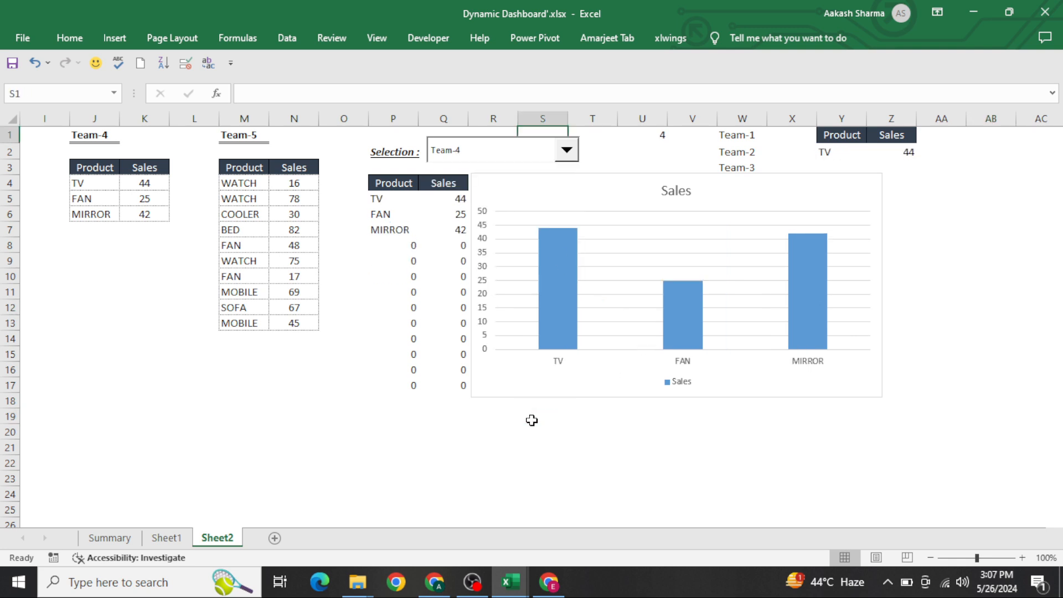
key(ctrl+Right)
key(Right)
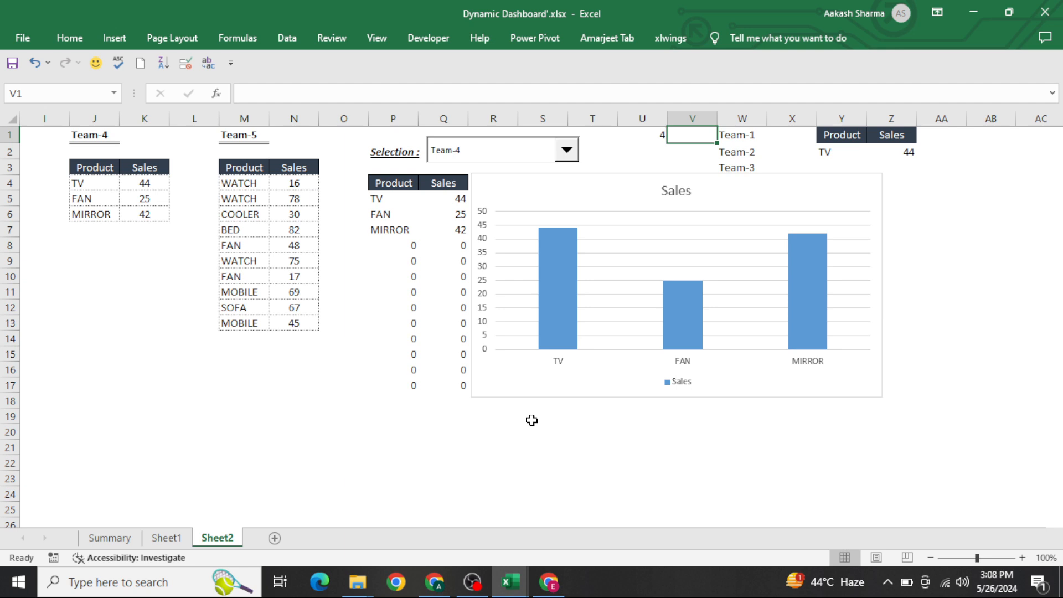
key(Left)
key(Right)
key(Right)
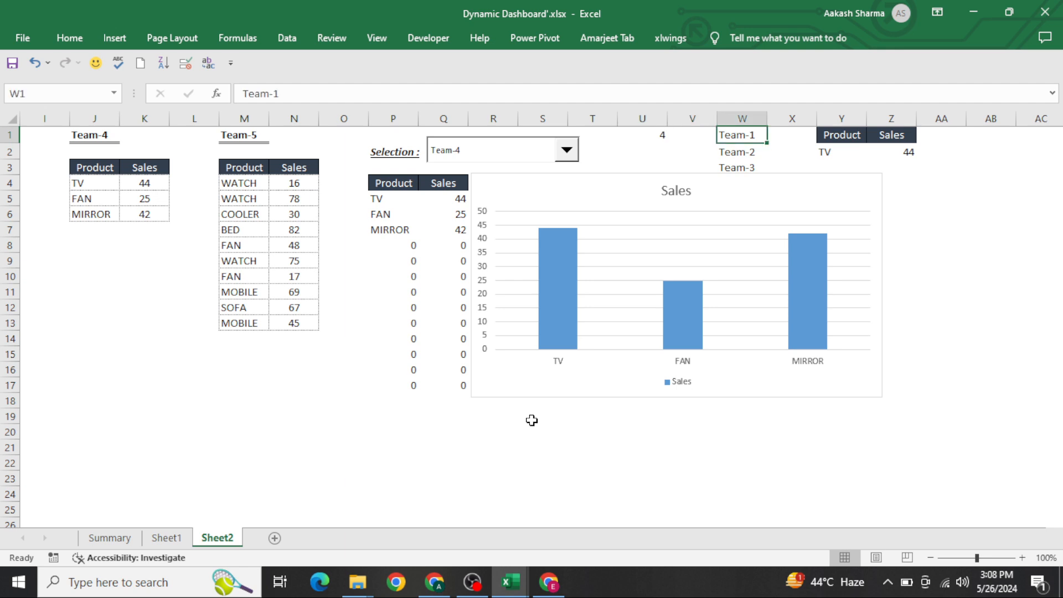
key(ctrl+Page_Up)
key(ctrl+Page_Down)
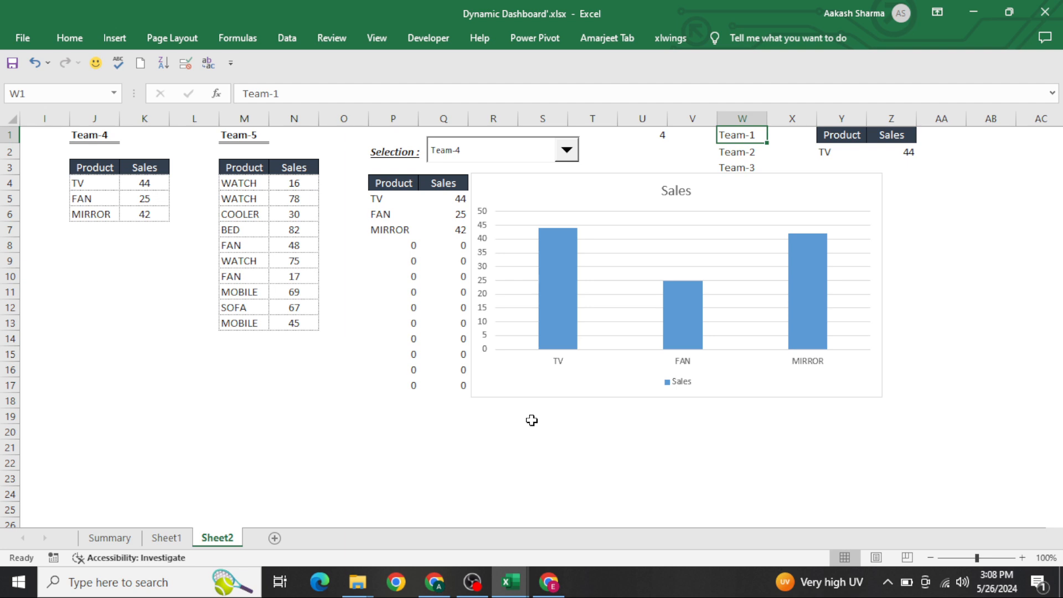
key(ctrl+Page_Up)
key(ctrl+Page_Up)
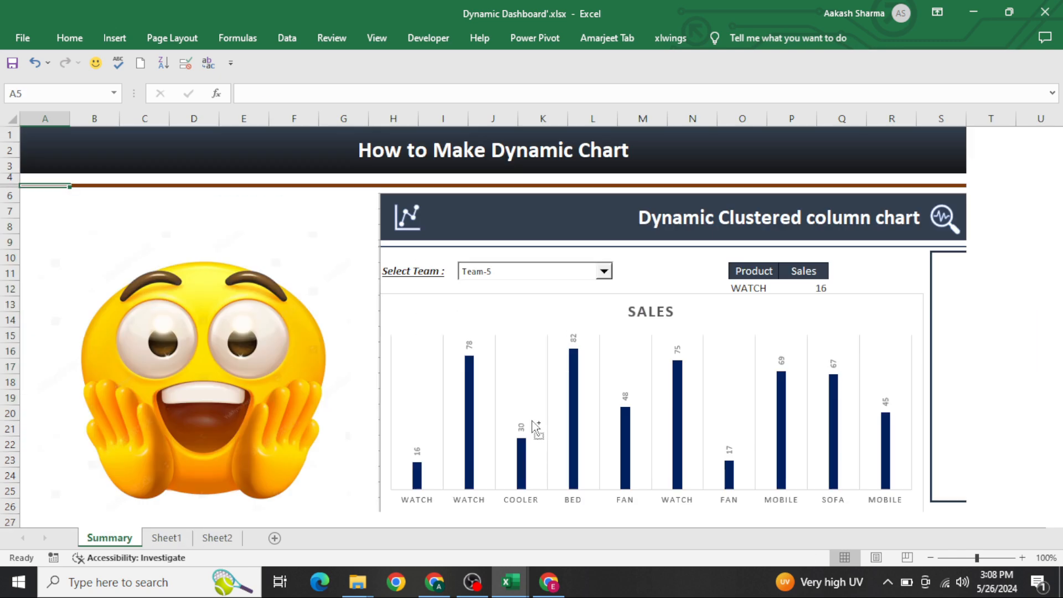